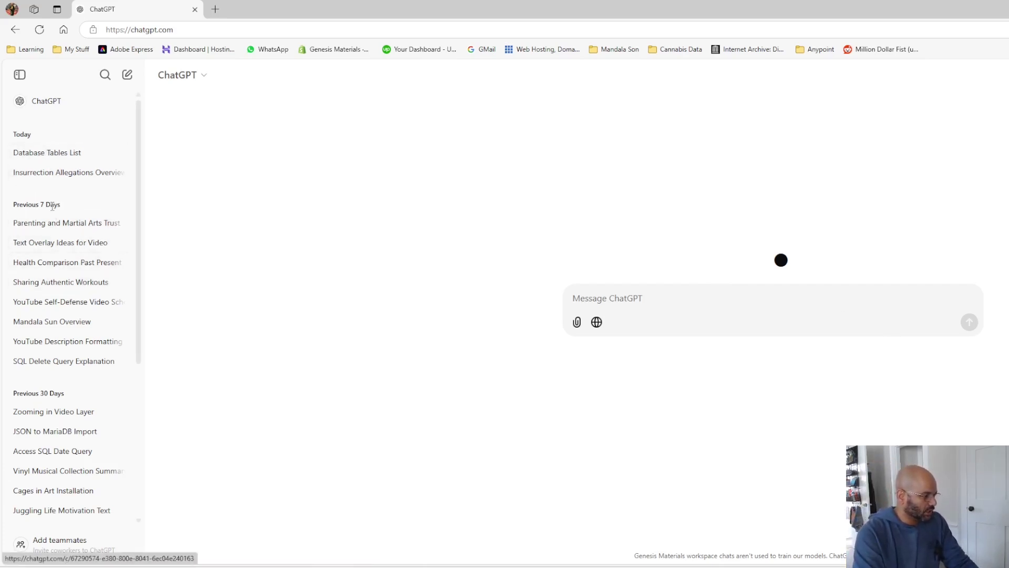
Step: Browse the chat history from the most recent conversations back to the September ones
{"action": "scroll", "coordinate": [58, 227], "scroll_direction": "down", "scroll_amount": 3}
{"action": "scroll", "coordinate": [58, 228], "scroll_direction": "down", "scroll_amount": 5}
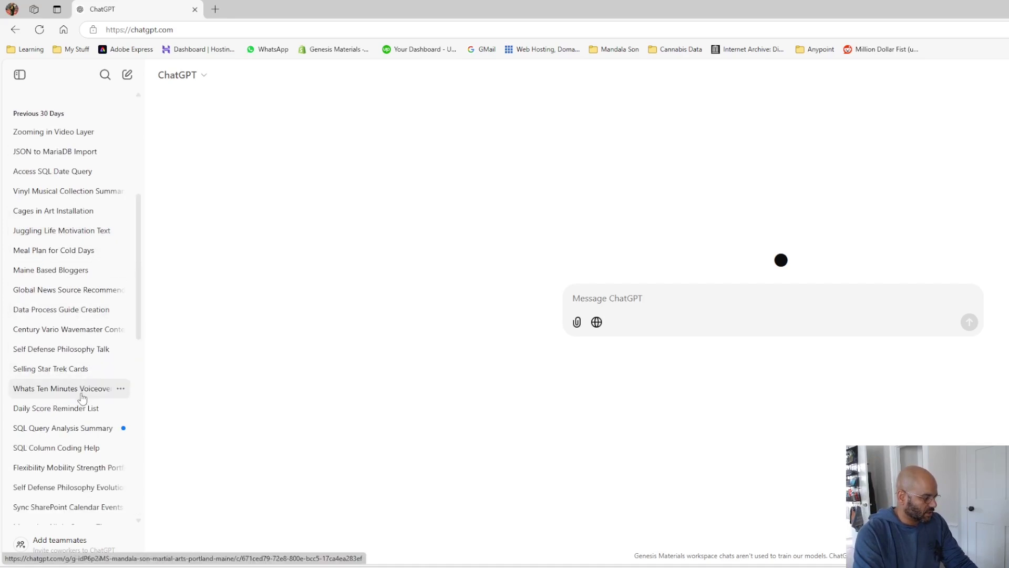
{"action": "scroll", "coordinate": [69, 305], "scroll_direction": "down", "scroll_amount": 7}
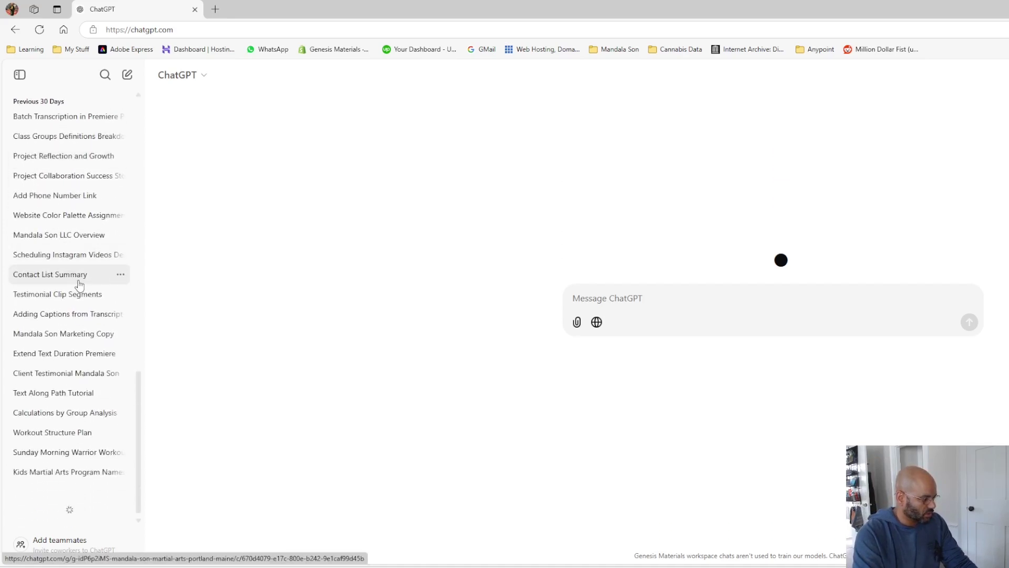
{"action": "scroll", "coordinate": [61, 247], "scroll_direction": "down", "scroll_amount": 2}
{"action": "scroll", "coordinate": [68, 288], "scroll_direction": "up", "scroll_amount": 15}
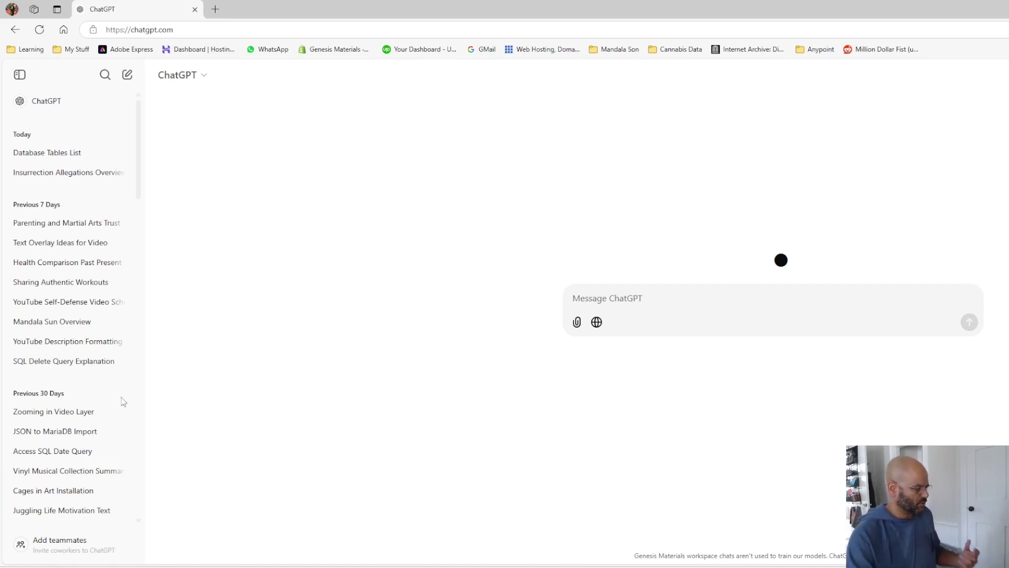
{"action": "scroll", "coordinate": [74, 367], "scroll_direction": "down", "scroll_amount": 10}
{"action": "scroll", "coordinate": [79, 369], "scroll_direction": "down", "scroll_amount": 10}
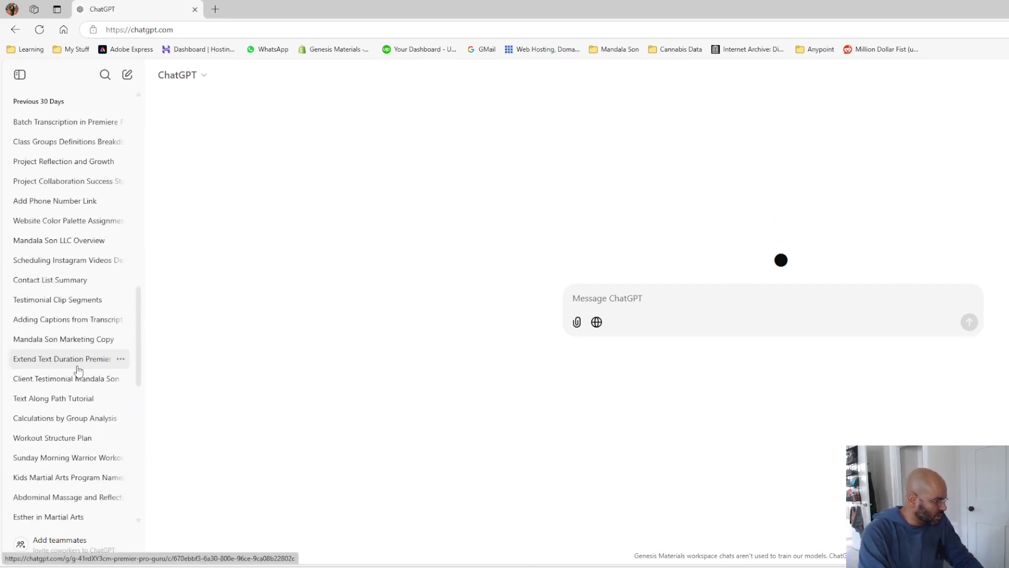
{"action": "scroll", "coordinate": [65, 384], "scroll_direction": "down", "scroll_amount": 4}
{"action": "scroll", "coordinate": [62, 391], "scroll_direction": "down", "scroll_amount": 1}
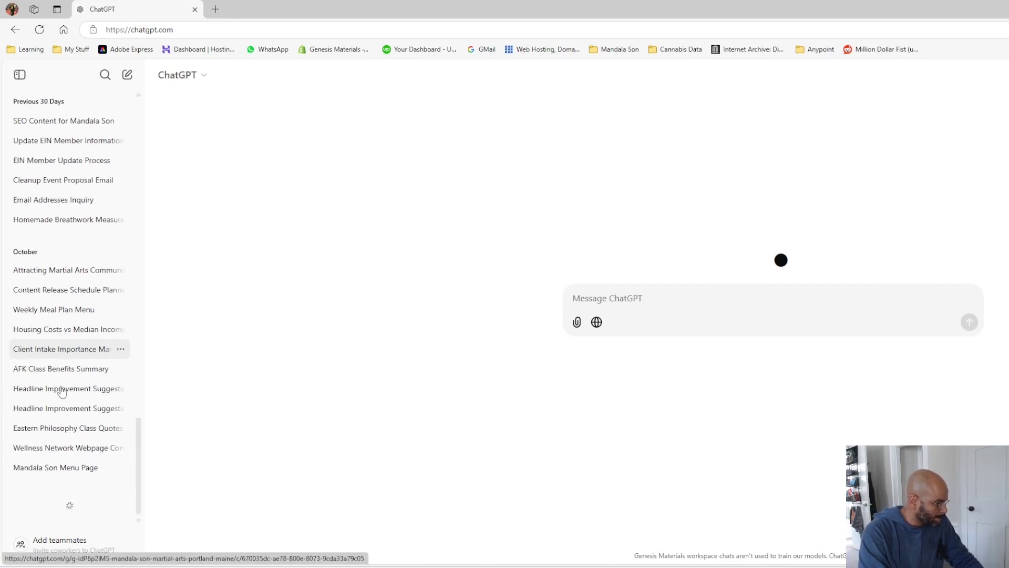
{"action": "scroll", "coordinate": [52, 408], "scroll_direction": "down", "scroll_amount": 5}
{"action": "scroll", "coordinate": [52, 408], "scroll_direction": "up", "scroll_amount": 4}
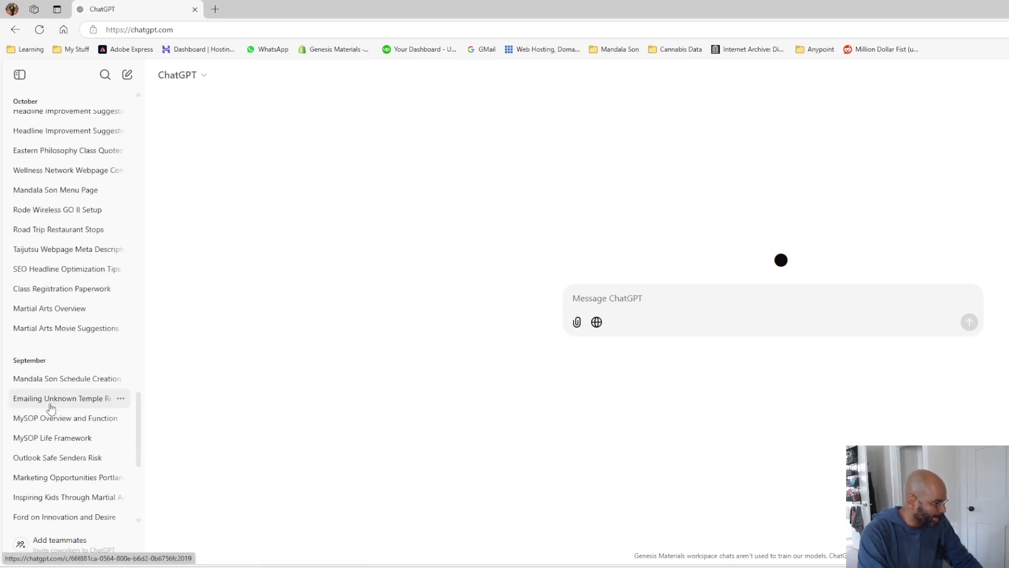
Step: Search the chats for "ferris" and open the Ferris Wheel Business conversation
{"action": "left_click", "coordinate": [110, 80]}
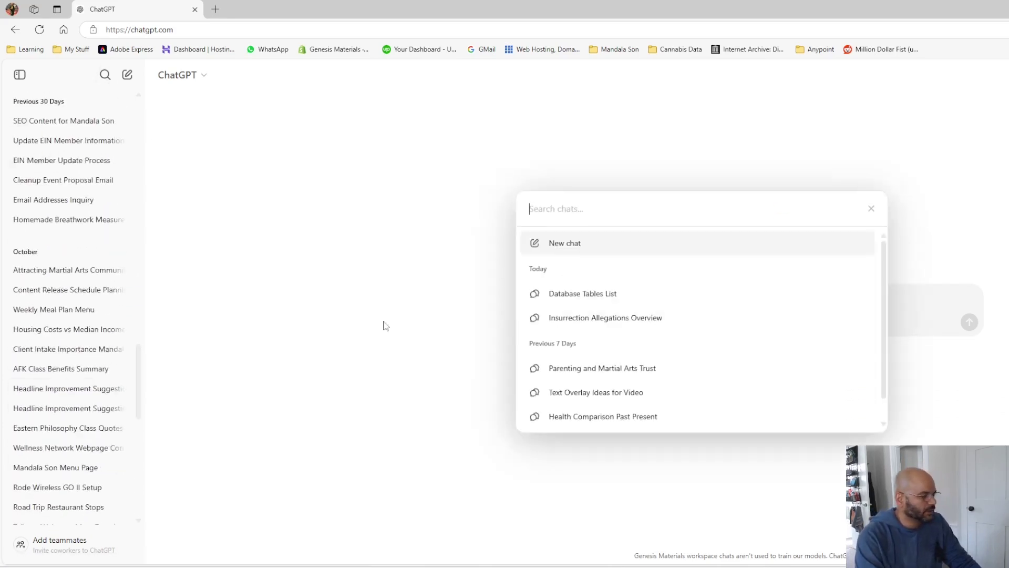
{"action": "type", "text": "fe"}
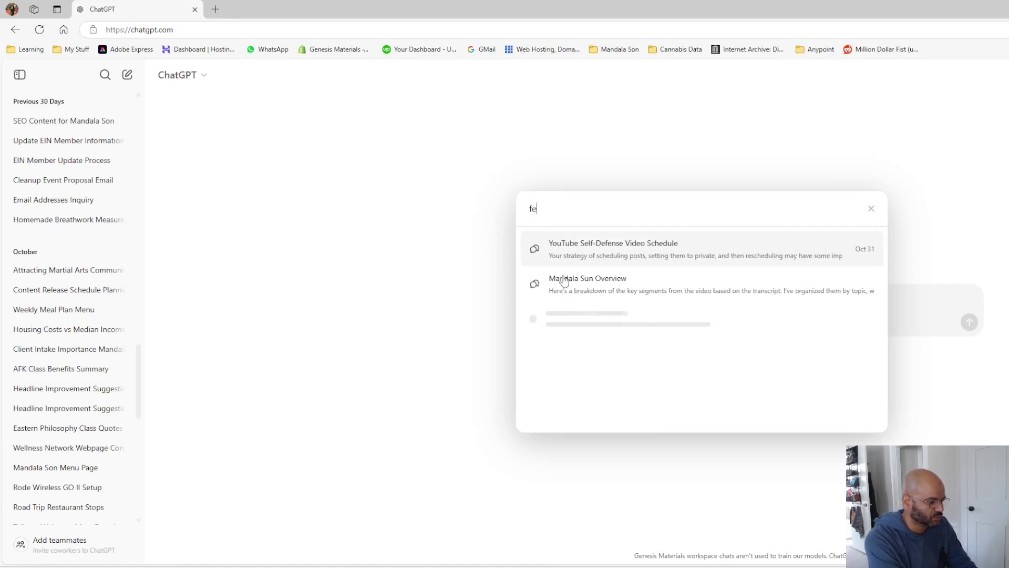
{"action": "type", "text": "rris"}
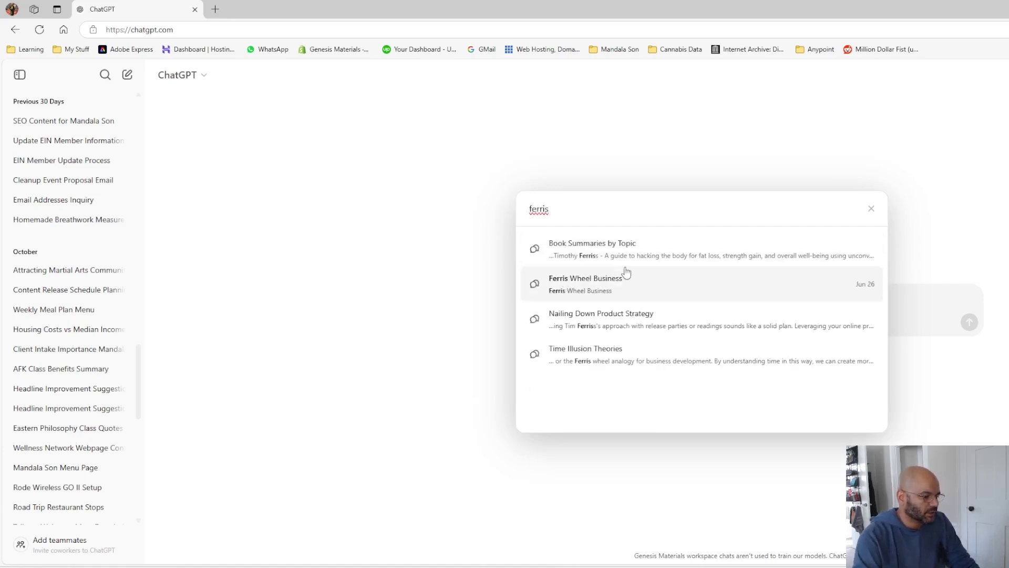
{"action": "left_click", "coordinate": [622, 288]}
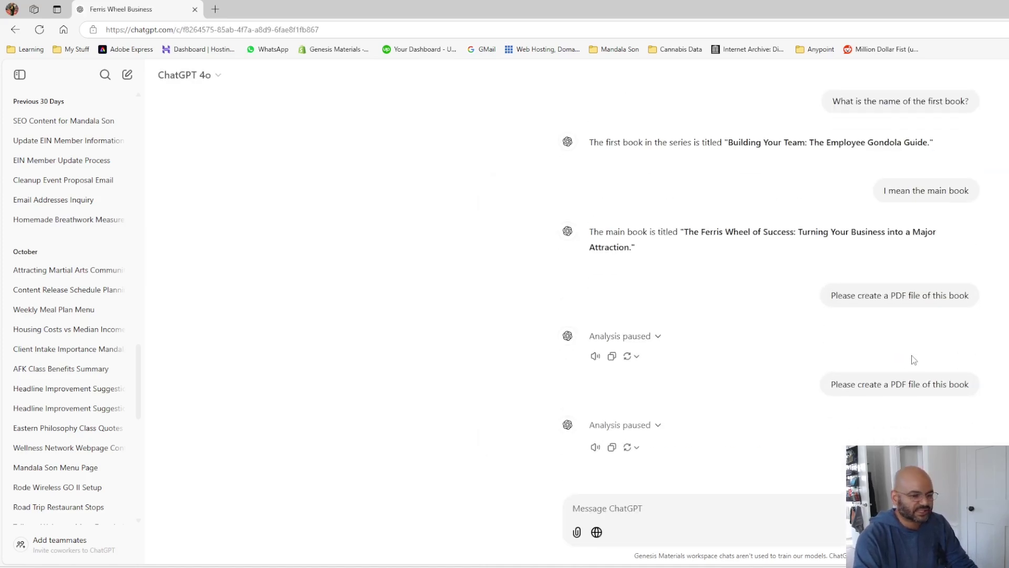
Step: Review the conversation backward from the PDF requests through the picture book image and chapter drafts to its first message
{"action": "scroll", "coordinate": [693, 370], "scroll_direction": "up", "scroll_amount": 2}
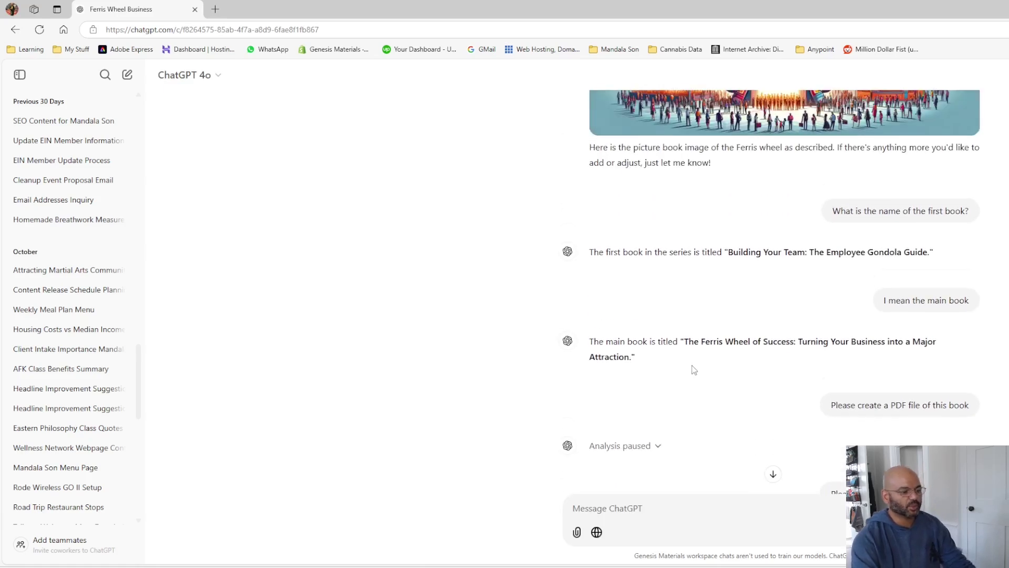
{"action": "scroll", "coordinate": [694, 376], "scroll_direction": "up", "scroll_amount": 3}
{"action": "scroll", "coordinate": [693, 375], "scroll_direction": "up", "scroll_amount": 7}
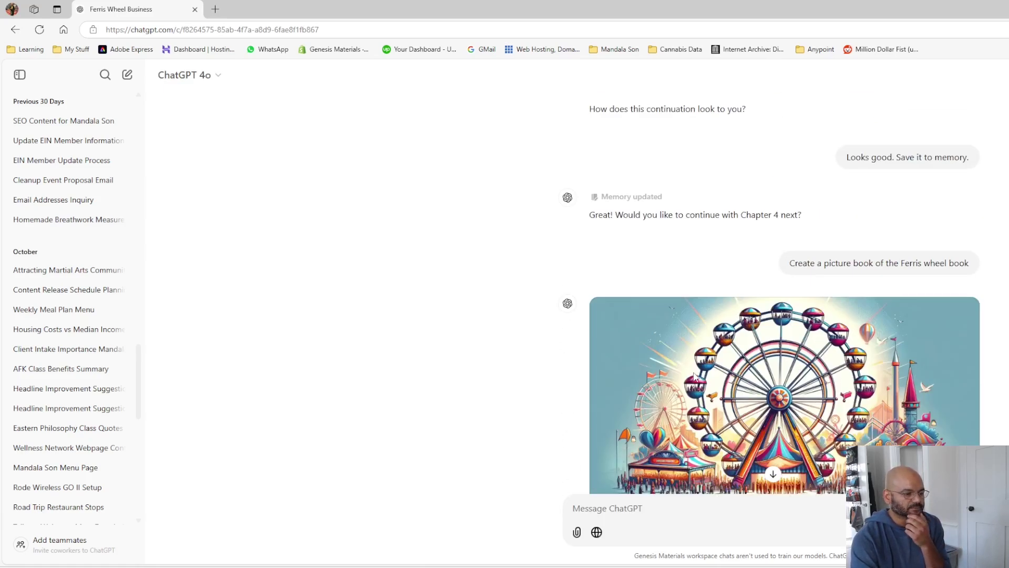
{"action": "scroll", "coordinate": [694, 376], "scroll_direction": "down", "scroll_amount": 3}
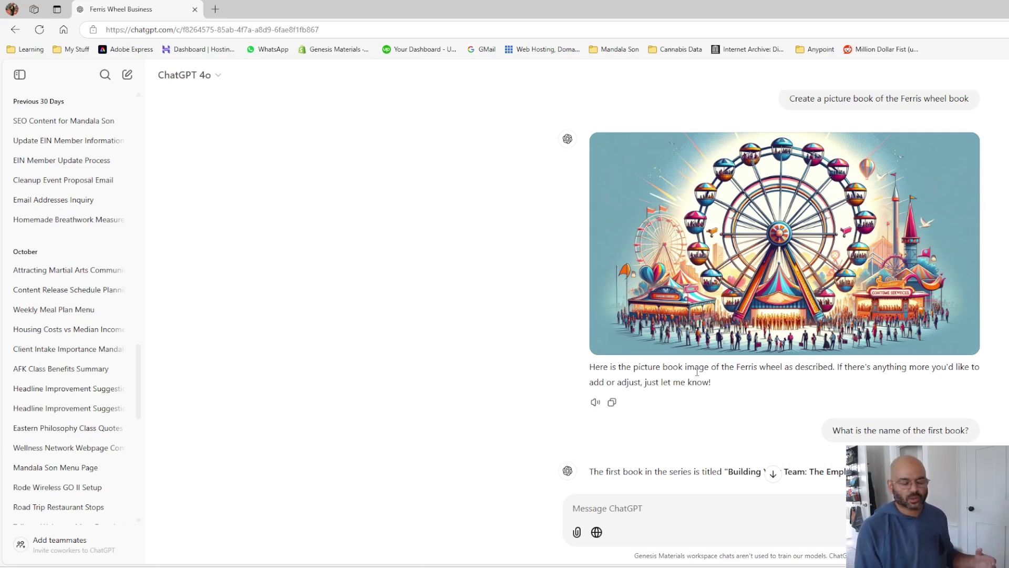
{"action": "scroll", "coordinate": [697, 371], "scroll_direction": "up", "scroll_amount": 20}
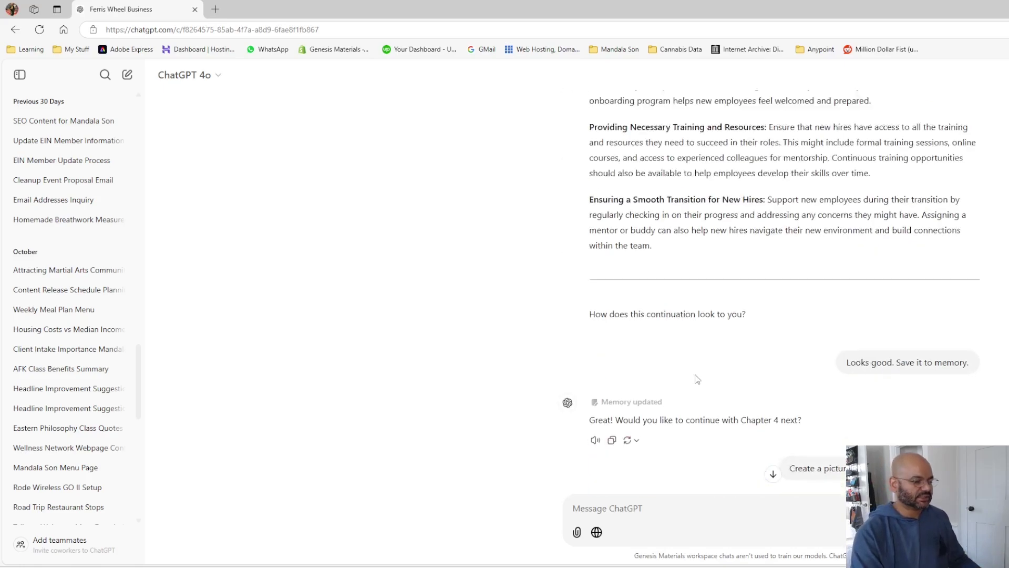
{"action": "scroll", "coordinate": [783, 289], "scroll_direction": "up", "scroll_amount": 7}
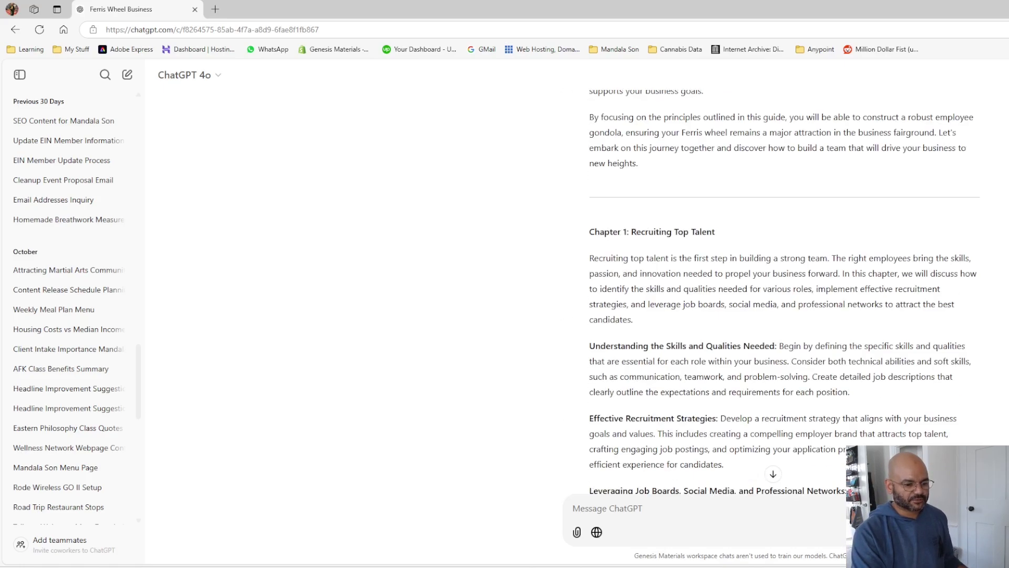
{"action": "scroll", "coordinate": [953, 148], "scroll_direction": "up", "scroll_amount": 20}
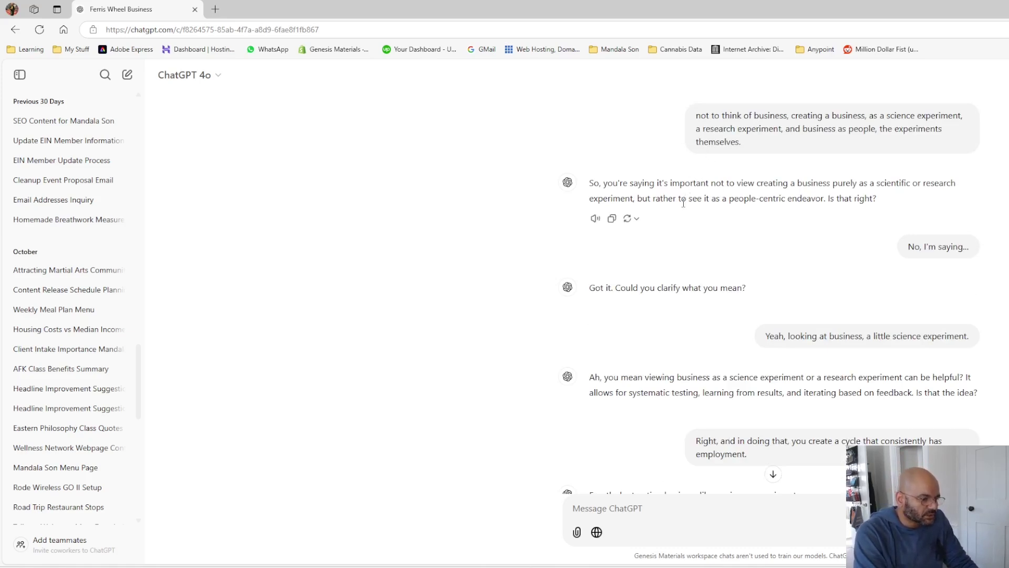
Step: Read the opening exchange on business as a science experiment, highlighting the reply about refining processes and the Ferris wheel message
{"action": "scroll", "coordinate": [685, 209], "scroll_direction": "down", "scroll_amount": 2}
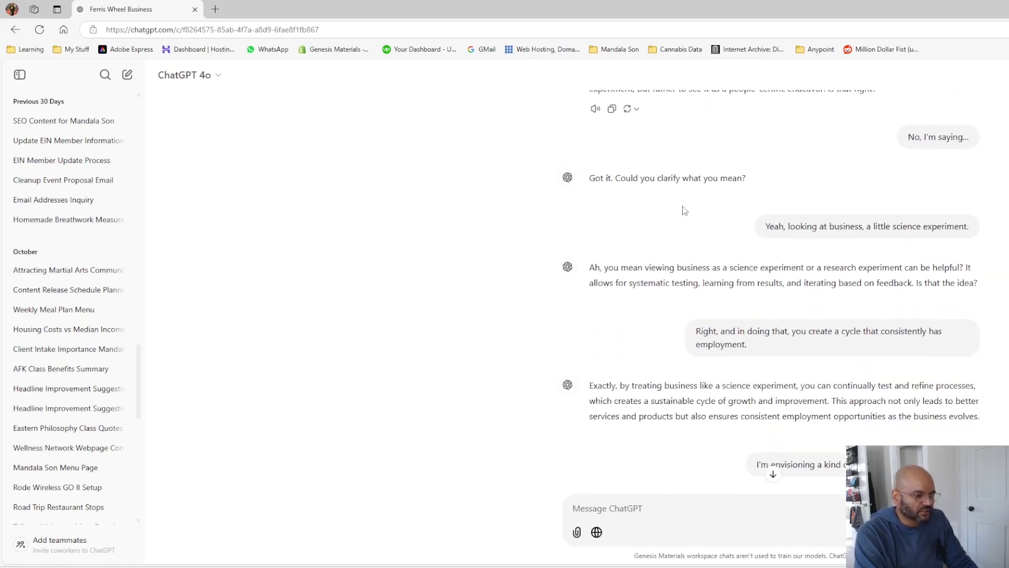
{"action": "scroll", "coordinate": [687, 215], "scroll_direction": "up", "scroll_amount": 2}
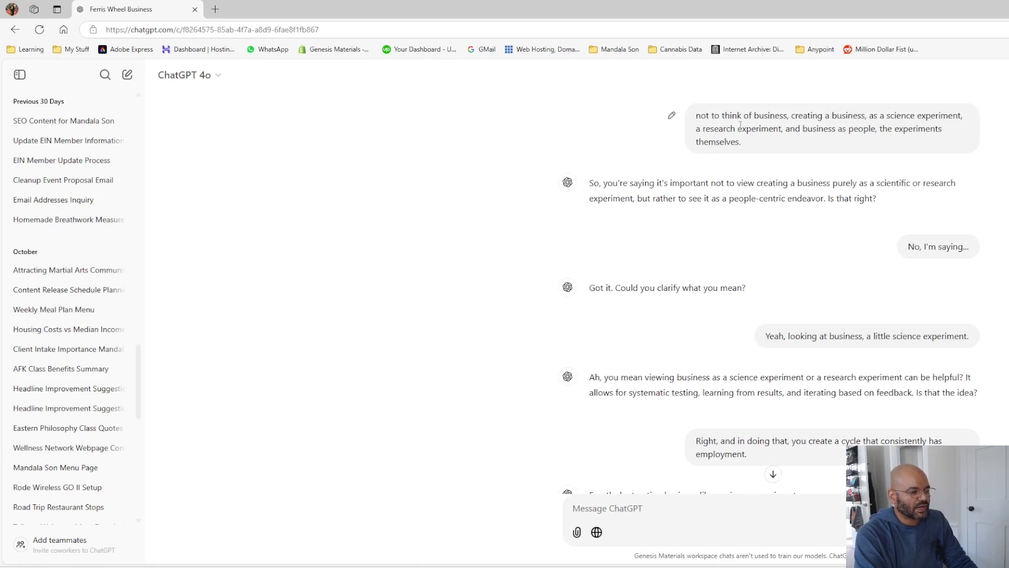
{"action": "scroll", "coordinate": [720, 138], "scroll_direction": "down", "scroll_amount": 4}
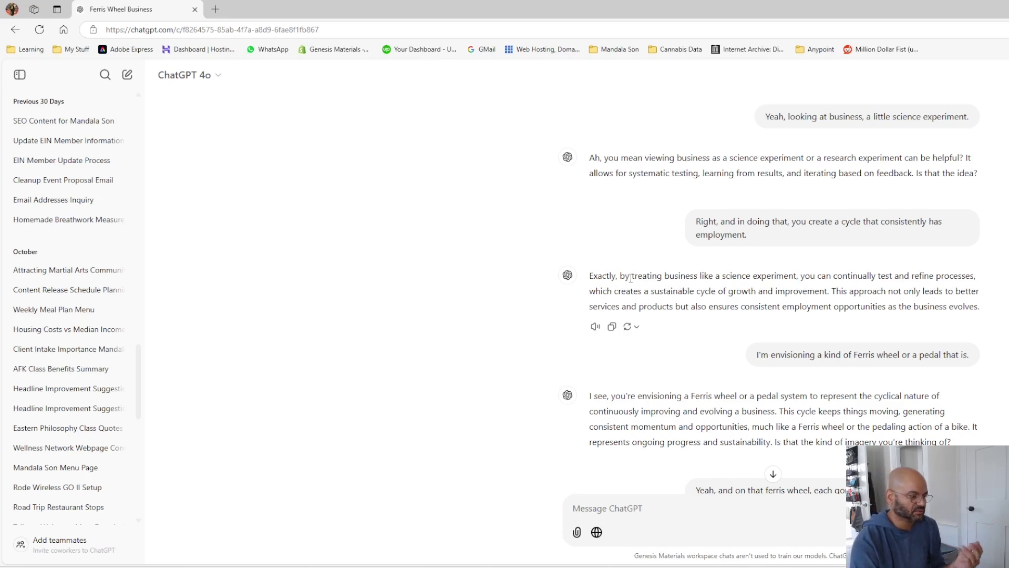
{"action": "left_click_drag", "start_coordinate": [592, 276], "coordinate": [801, 307]}
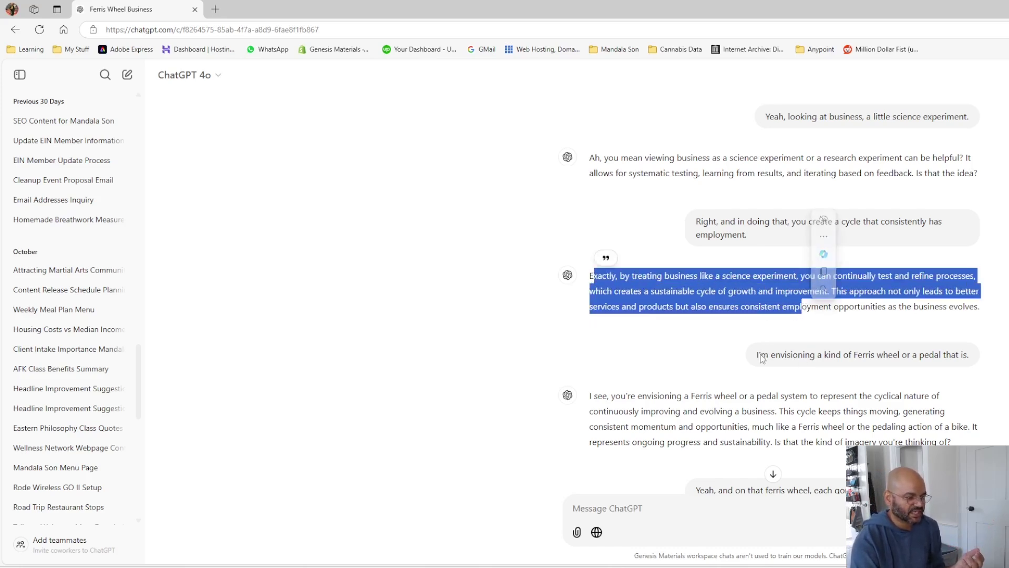
{"action": "left_click_drag", "start_coordinate": [757, 354], "coordinate": [968, 380]}
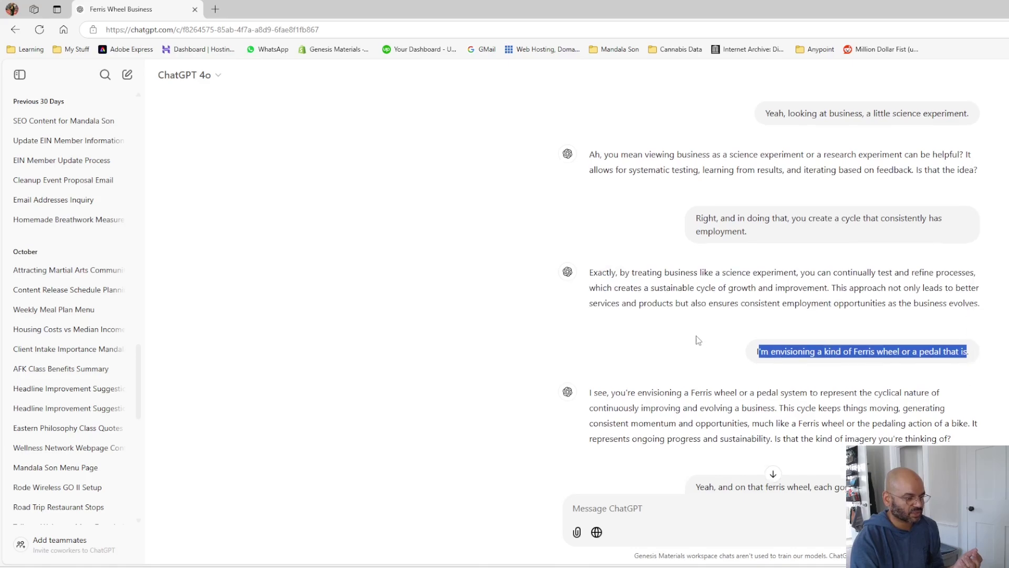
{"action": "scroll", "coordinate": [620, 263], "scroll_direction": "down", "scroll_amount": 4}
{"action": "scroll", "coordinate": [696, 205], "scroll_direction": "down", "scroll_amount": 15}
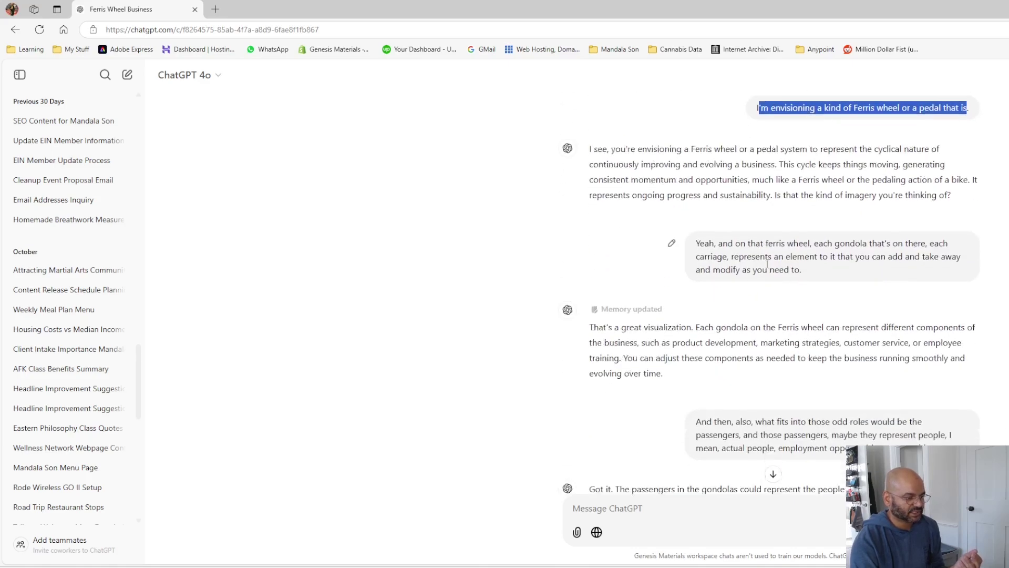
{"action": "scroll", "coordinate": [757, 273], "scroll_direction": "down", "scroll_amount": 18}
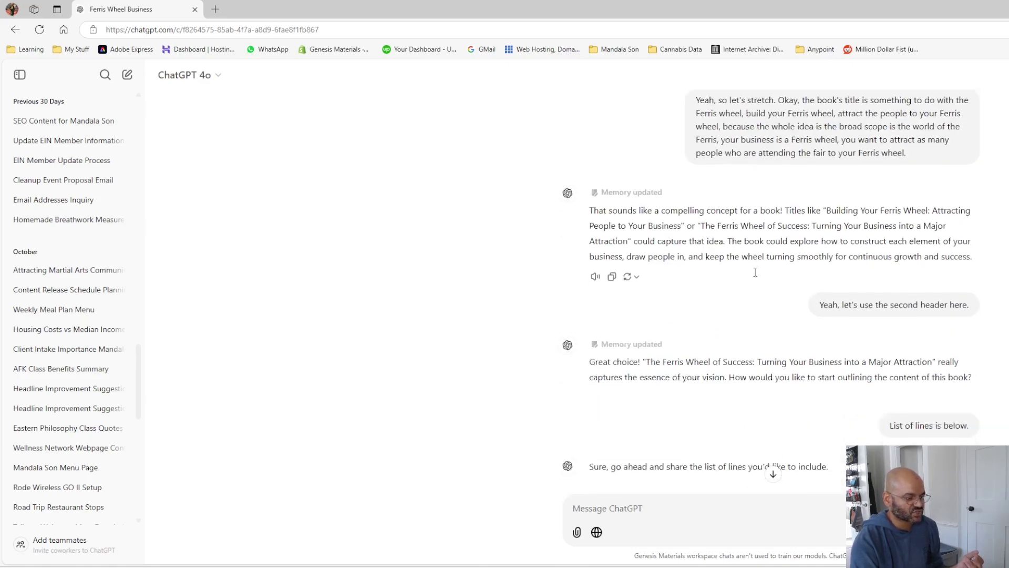
Step: Trace the prompts back from the introduction request through the book title choice to the message about people outside the line
{"action": "scroll", "coordinate": [754, 272], "scroll_direction": "up", "scroll_amount": 4}
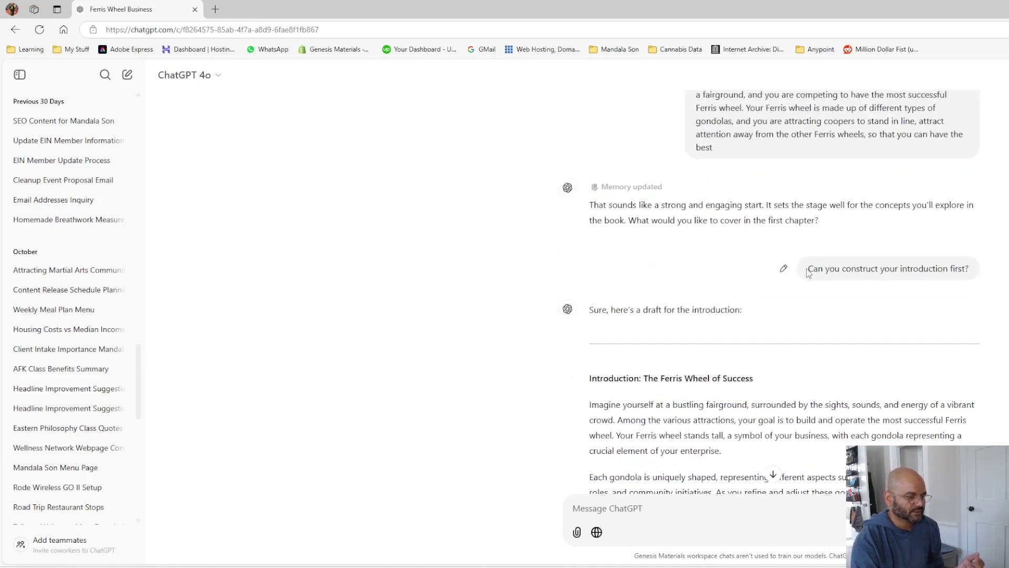
{"action": "scroll", "coordinate": [756, 241], "scroll_direction": "up", "scroll_amount": 3}
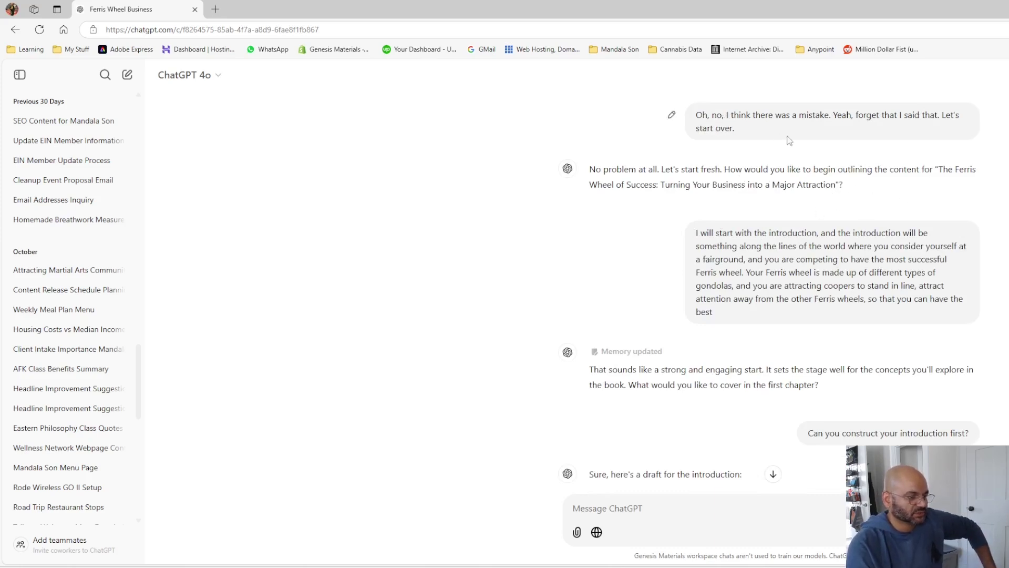
{"action": "scroll", "coordinate": [788, 141], "scroll_direction": "up", "scroll_amount": 3}
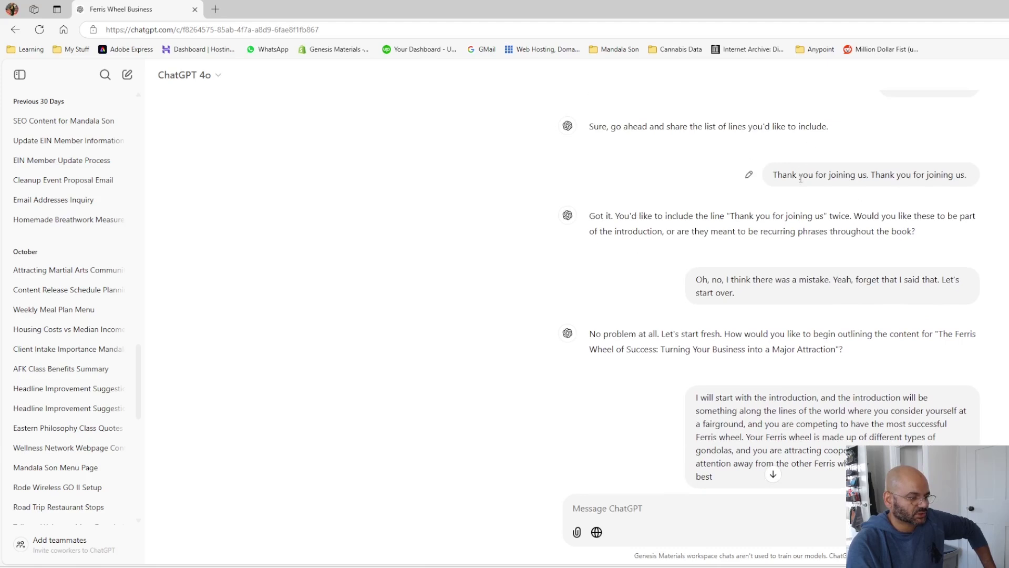
{"action": "scroll", "coordinate": [801, 179], "scroll_direction": "up", "scroll_amount": 3}
{"action": "scroll", "coordinate": [846, 218], "scroll_direction": "up", "scroll_amount": 2}
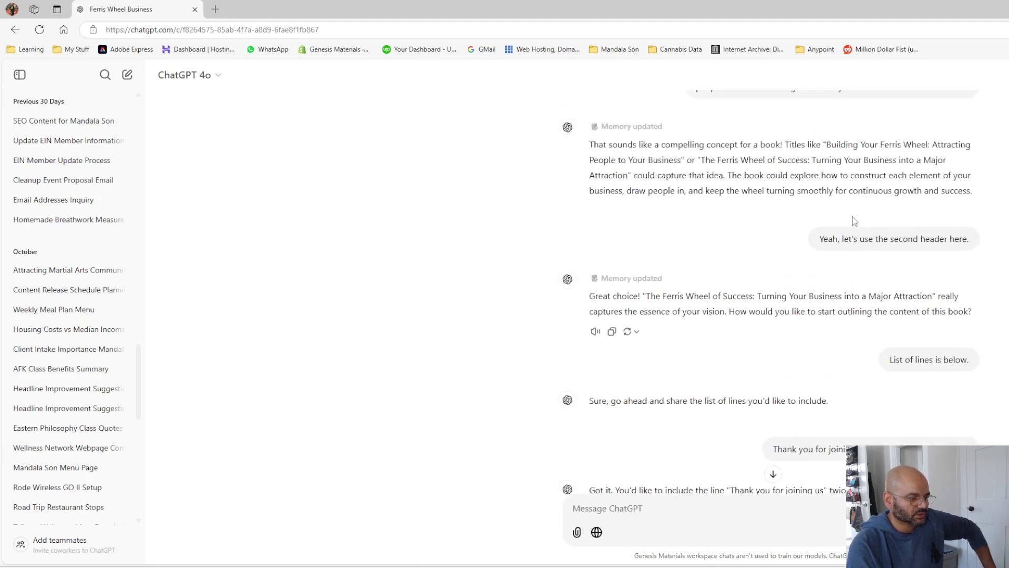
{"action": "scroll", "coordinate": [846, 218], "scroll_direction": "up", "scroll_amount": 3}
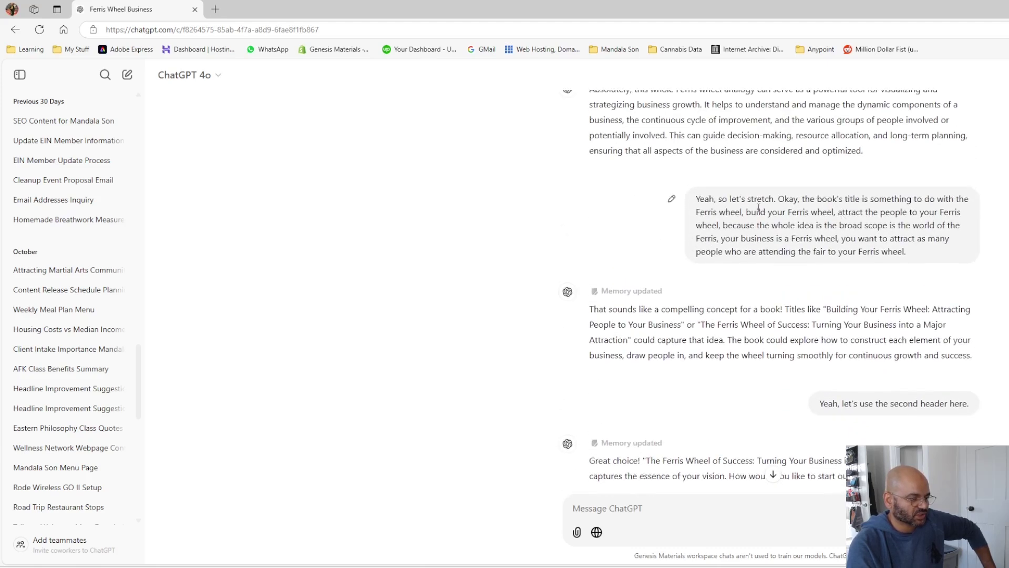
{"action": "scroll", "coordinate": [741, 210], "scroll_direction": "up", "scroll_amount": 3}
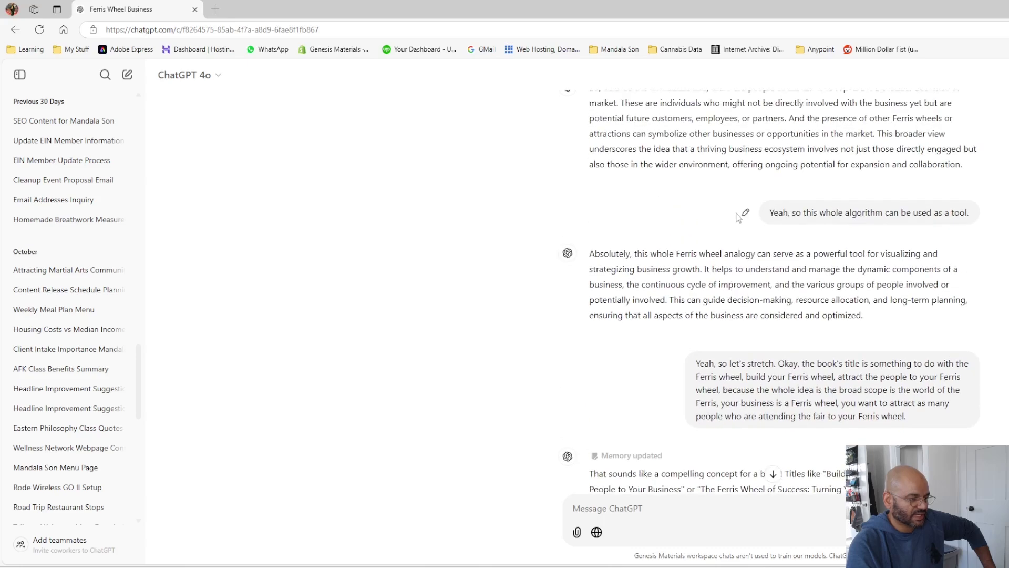
{"action": "scroll", "coordinate": [773, 214], "scroll_direction": "up", "scroll_amount": 3}
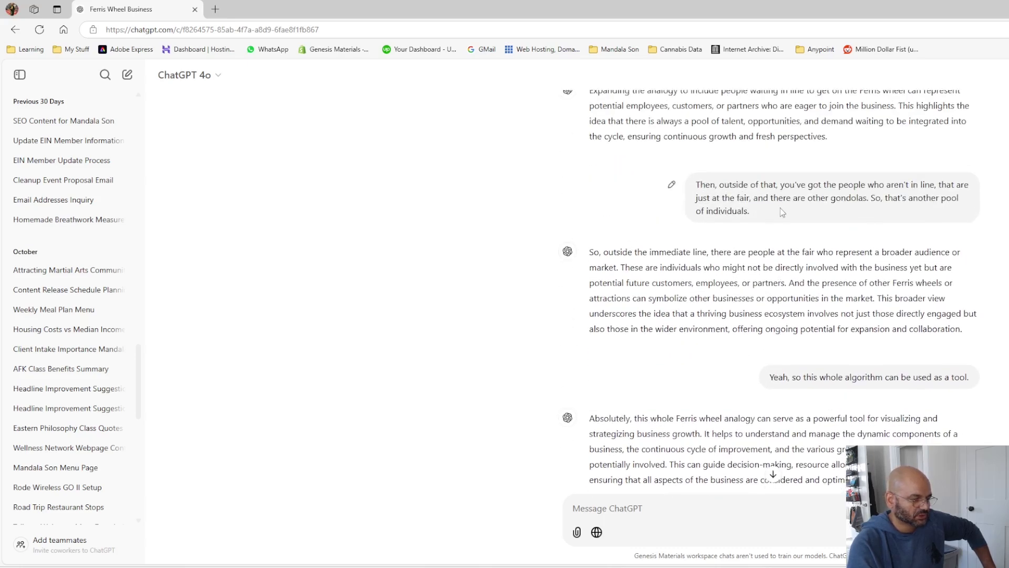
Step: Read forward from the book title prompt to the introduction outline and the request to construct the introduction
{"action": "scroll", "coordinate": [780, 208], "scroll_direction": "down", "scroll_amount": 9}
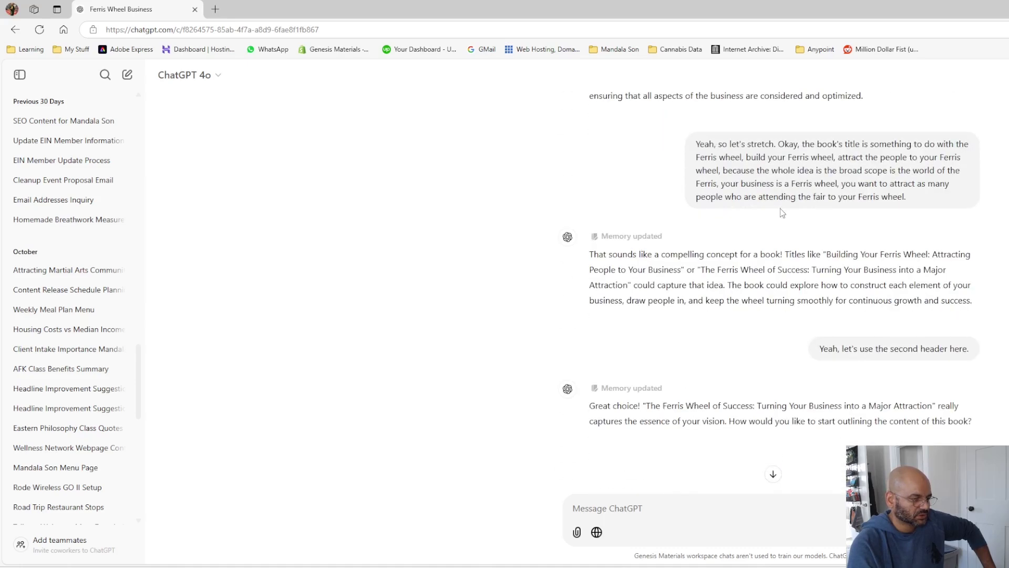
{"action": "scroll", "coordinate": [780, 208], "scroll_direction": "up", "scroll_amount": 3}
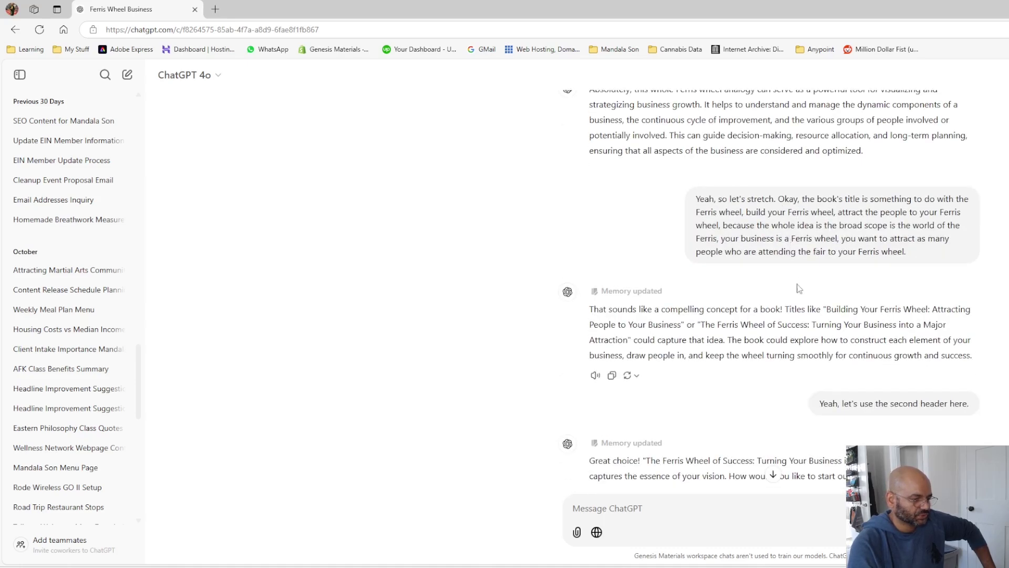
{"action": "scroll", "coordinate": [797, 288], "scroll_direction": "down", "scroll_amount": 3}
{"action": "scroll", "coordinate": [797, 288], "scroll_direction": "down", "scroll_amount": 4}
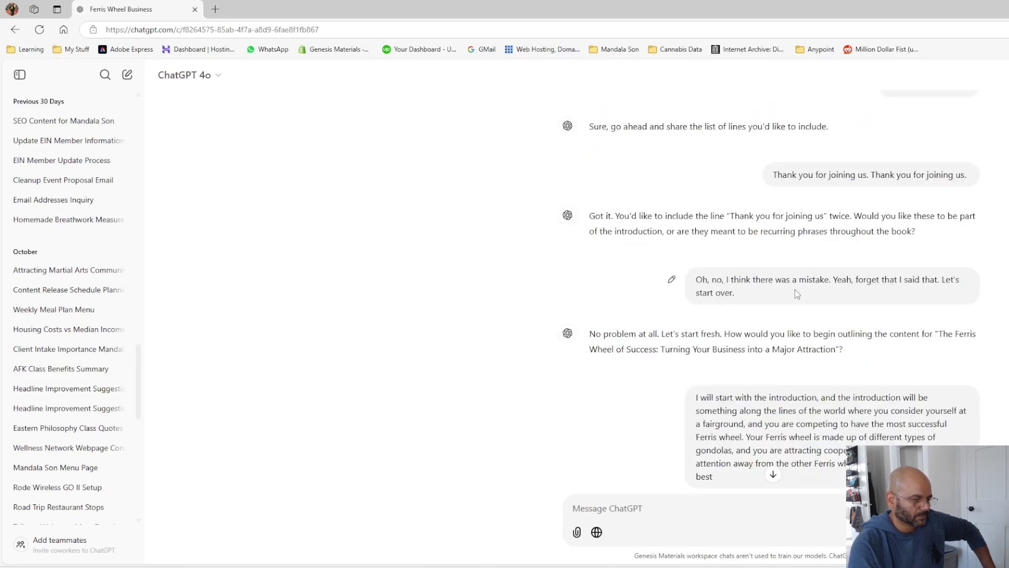
{"action": "scroll", "coordinate": [795, 289], "scroll_direction": "down", "scroll_amount": 3}
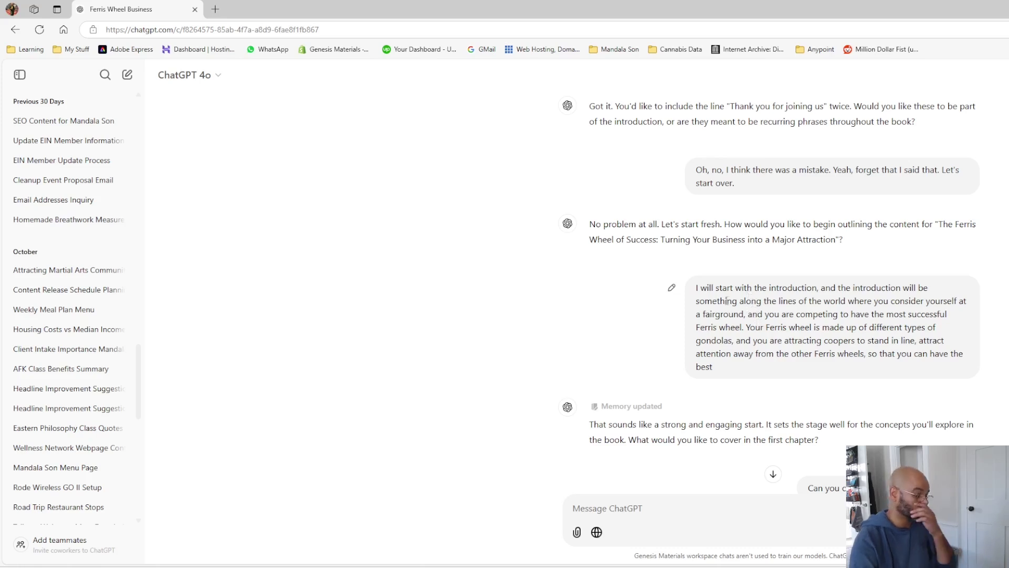
{"action": "scroll", "coordinate": [696, 280], "scroll_direction": "down", "scroll_amount": 2}
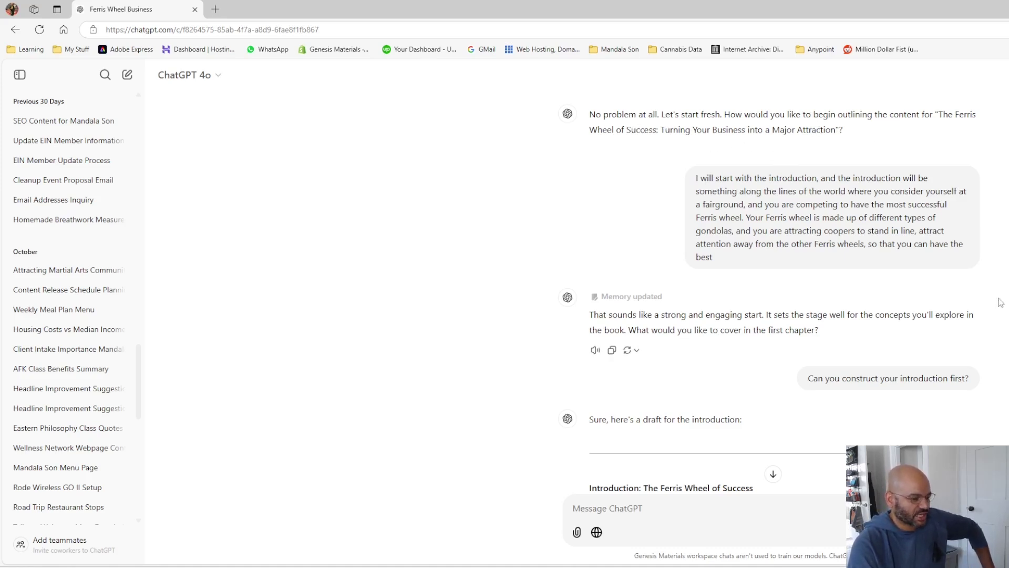
Step: Reread the prompts from the introduction outline back through the book title choice to the people waiting in line, and return to the outline
{"action": "scroll", "coordinate": [975, 198], "scroll_direction": "up", "scroll_amount": 10}
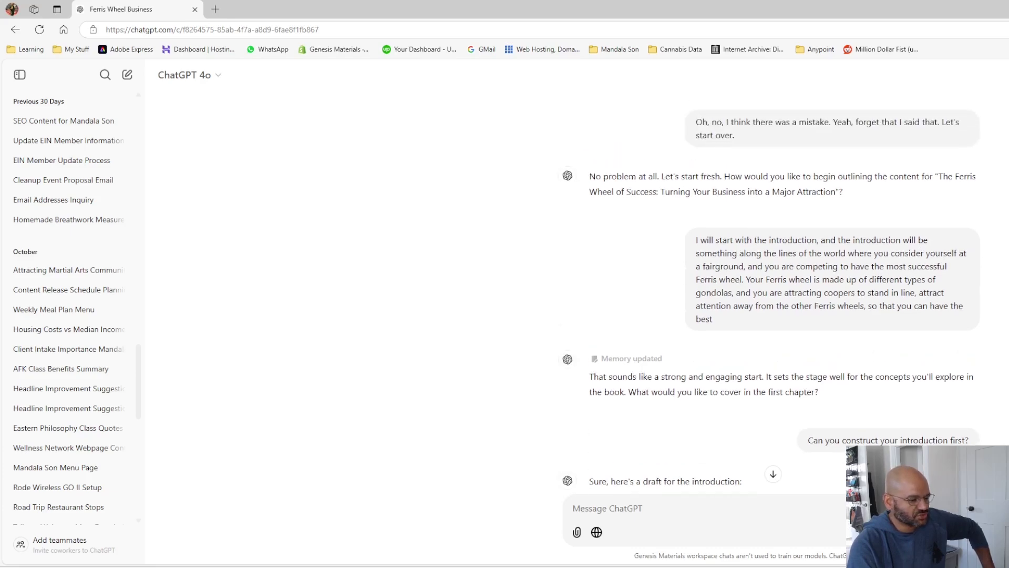
{"action": "scroll", "coordinate": [765, 273], "scroll_direction": "up", "scroll_amount": 4}
{"action": "scroll", "coordinate": [765, 272], "scroll_direction": "down", "scroll_amount": 5}
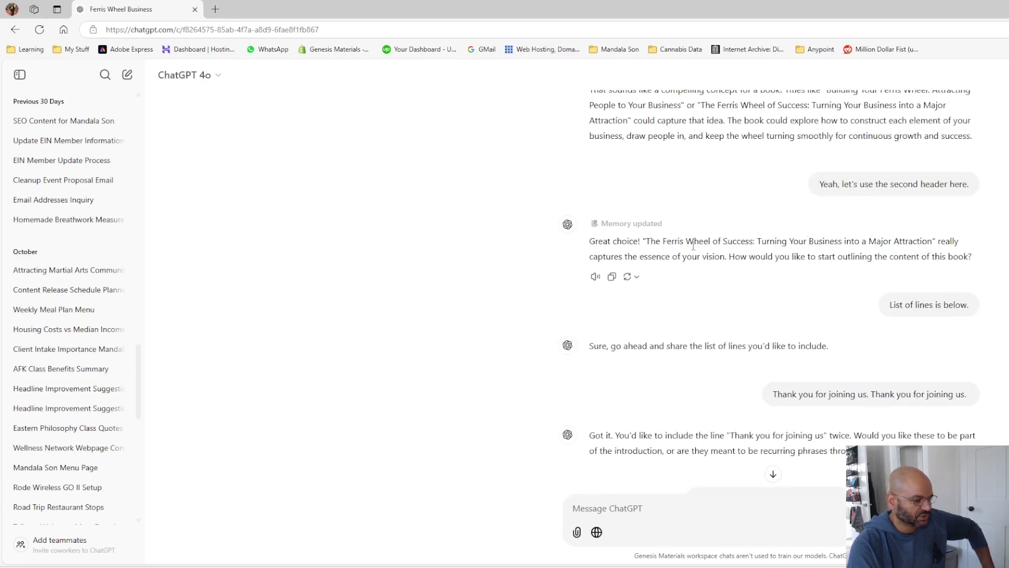
{"action": "scroll", "coordinate": [693, 246], "scroll_direction": "up", "scroll_amount": 12}
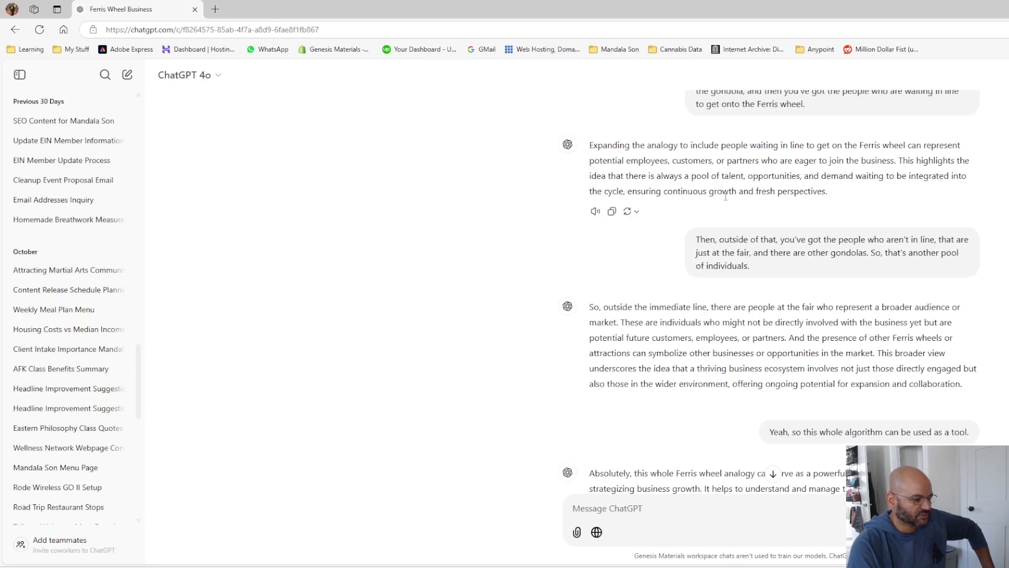
{"action": "scroll", "coordinate": [731, 211], "scroll_direction": "up", "scroll_amount": 3}
{"action": "scroll", "coordinate": [746, 210], "scroll_direction": "down", "scroll_amount": 20}
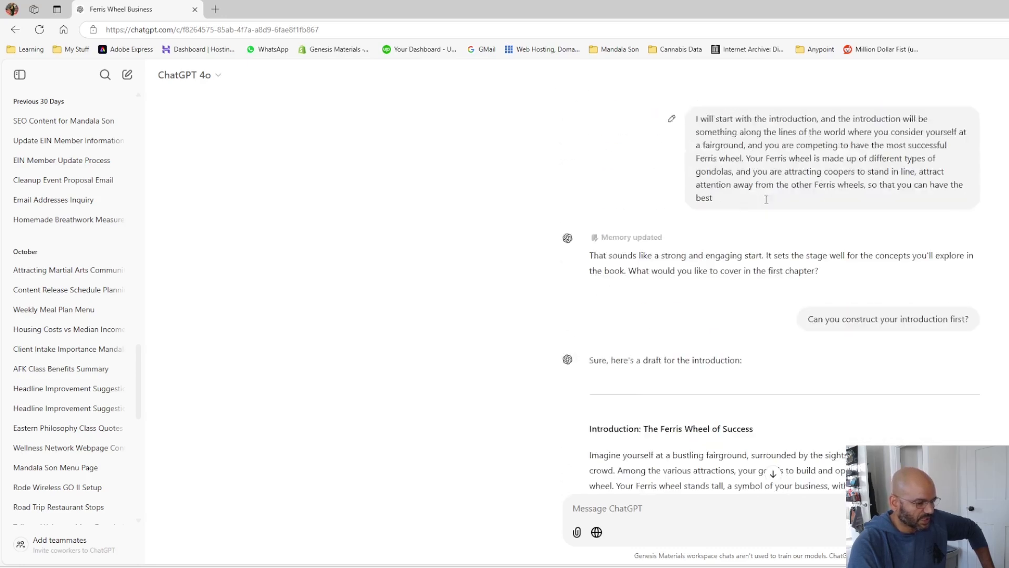
Step: Read the drafted introduction "The Ferris Wheel of Success" and the follow-up request for another chapter, comparing the draft with its prompt
{"action": "scroll", "coordinate": [766, 199], "scroll_direction": "down", "scroll_amount": 6}
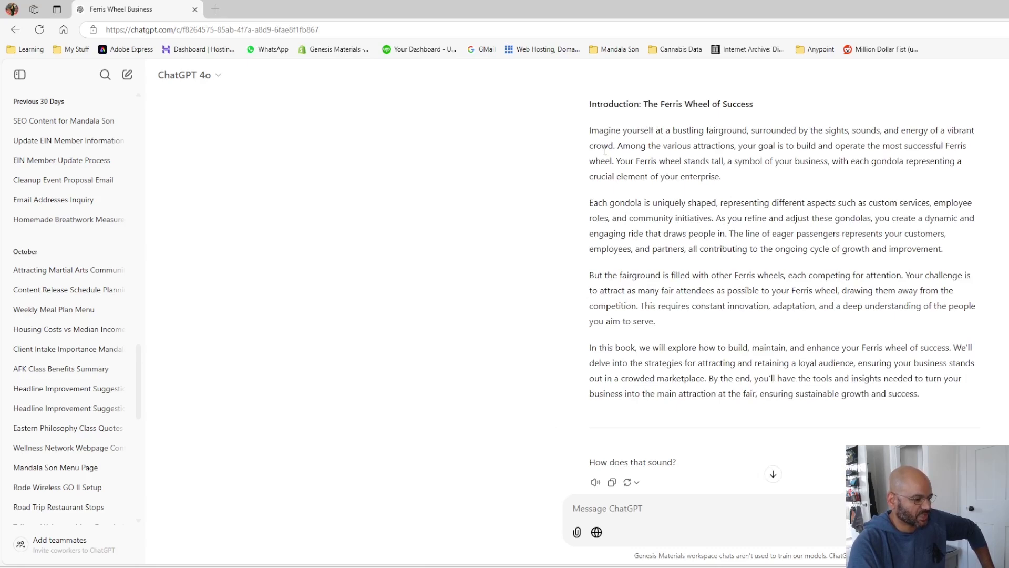
{"action": "scroll", "coordinate": [677, 182], "scroll_direction": "down", "scroll_amount": 5}
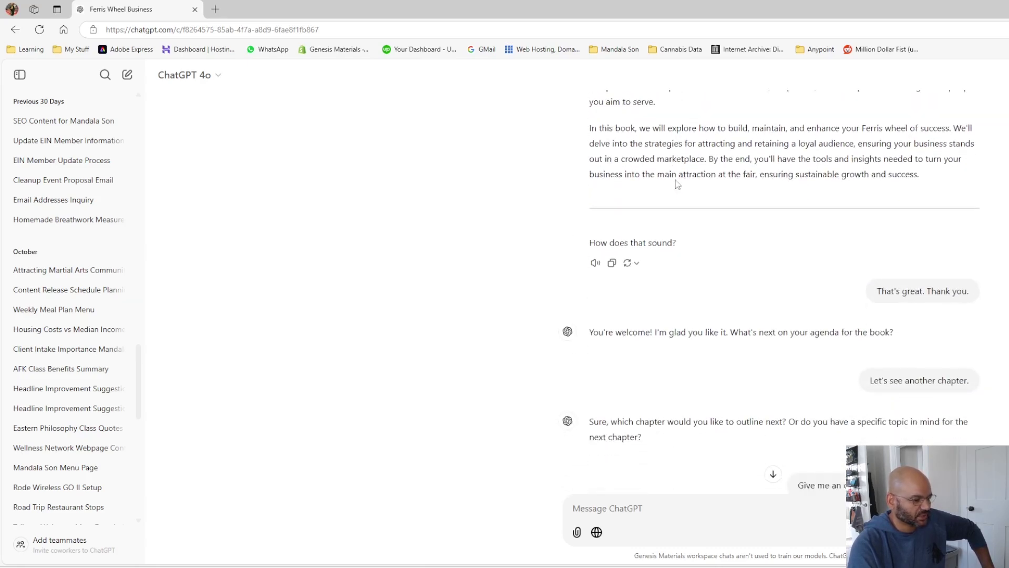
{"action": "scroll", "coordinate": [675, 181], "scroll_direction": "down", "scroll_amount": 1}
{"action": "scroll", "coordinate": [675, 185], "scroll_direction": "up", "scroll_amount": 8}
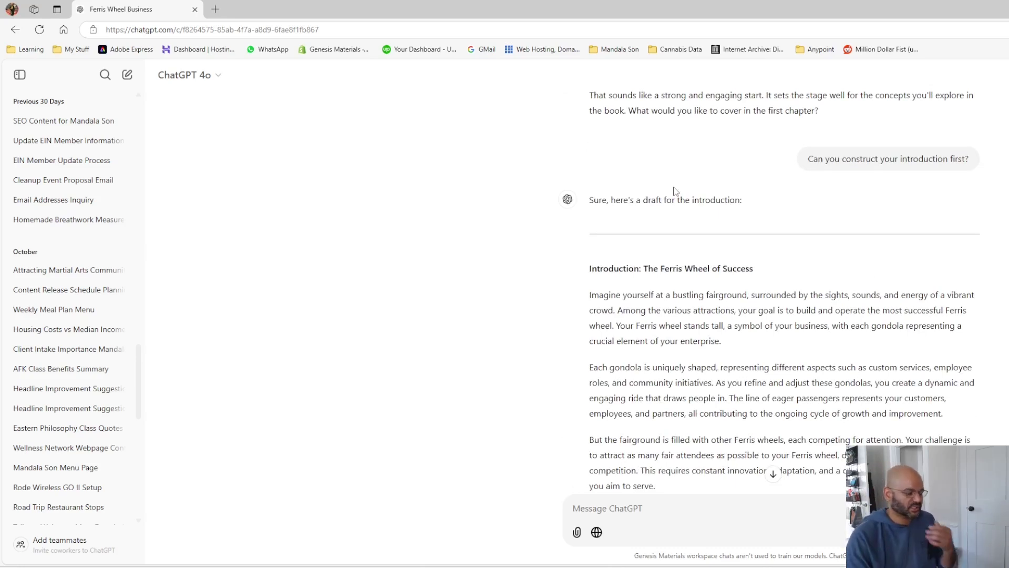
{"action": "scroll", "coordinate": [754, 288], "scroll_direction": "down", "scroll_amount": 3}
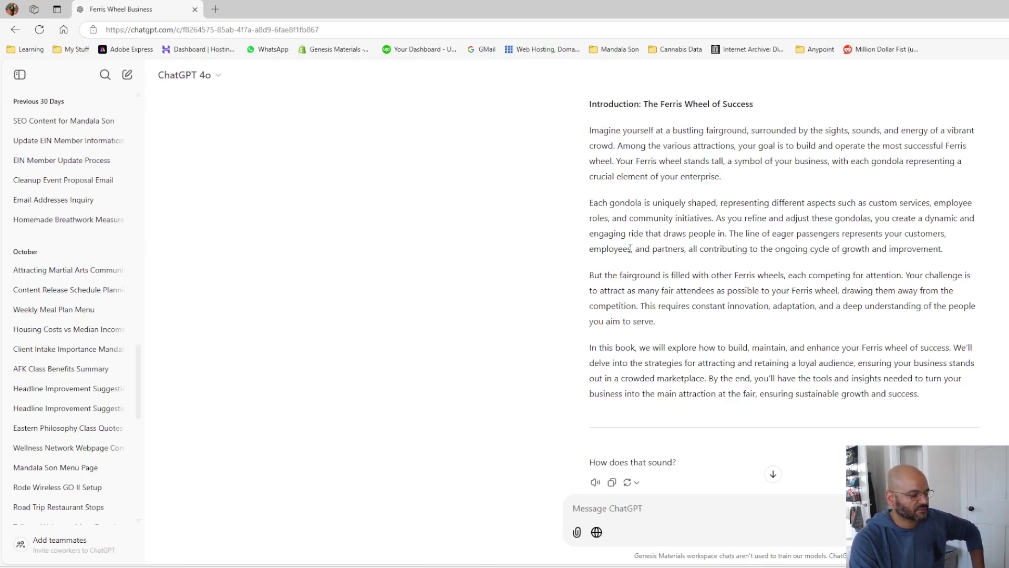
{"action": "scroll", "coordinate": [621, 368], "scroll_direction": "down", "scroll_amount": 3}
{"action": "scroll", "coordinate": [620, 291], "scroll_direction": "up", "scroll_amount": 3}
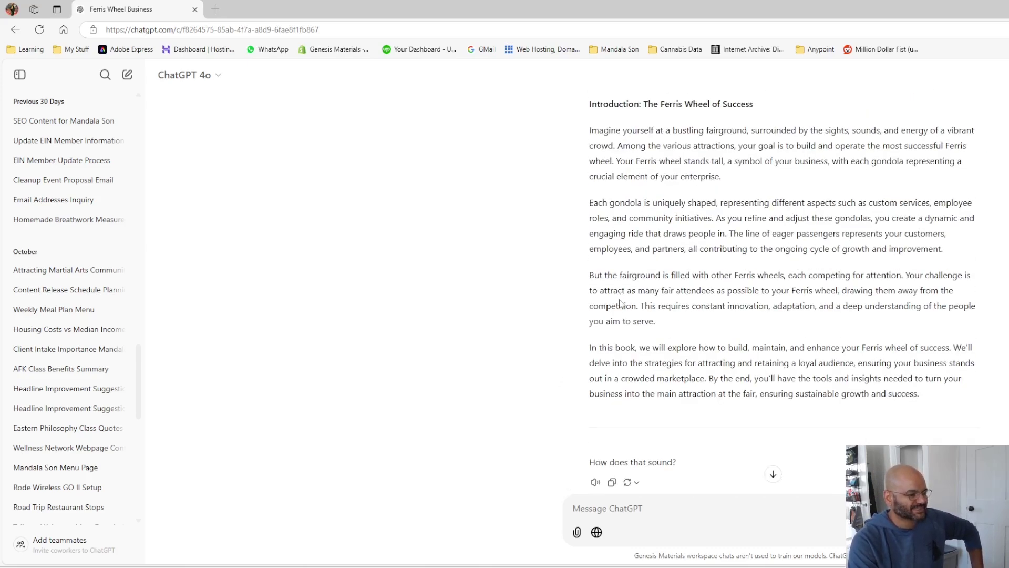
{"action": "scroll", "coordinate": [620, 294], "scroll_direction": "up", "scroll_amount": 1}
{"action": "scroll", "coordinate": [560, 192], "scroll_direction": "down", "scroll_amount": 1}
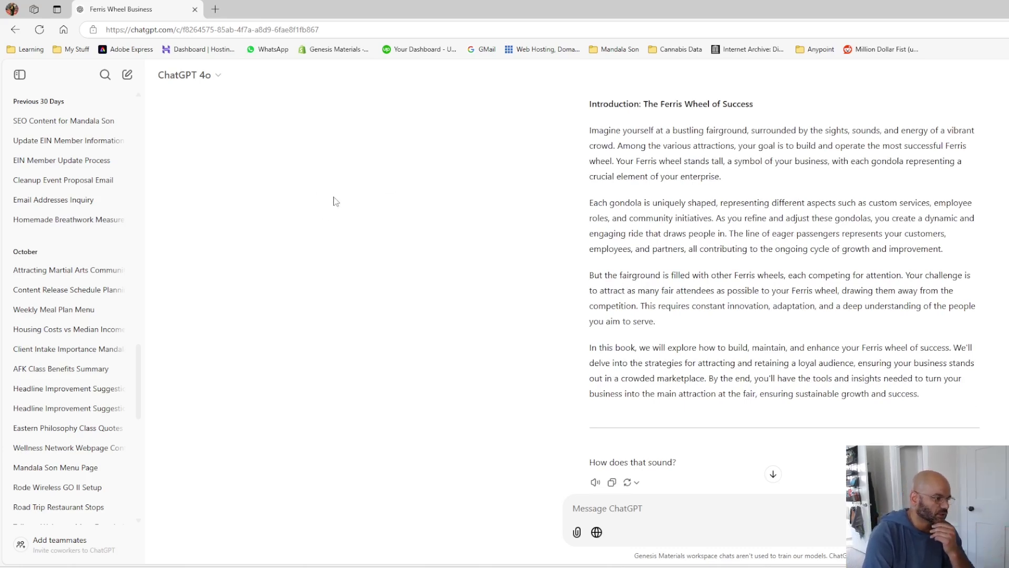
Step: Switch the conversation's model to GPT-4o with canvas
{"action": "left_click", "coordinate": [210, 83]}
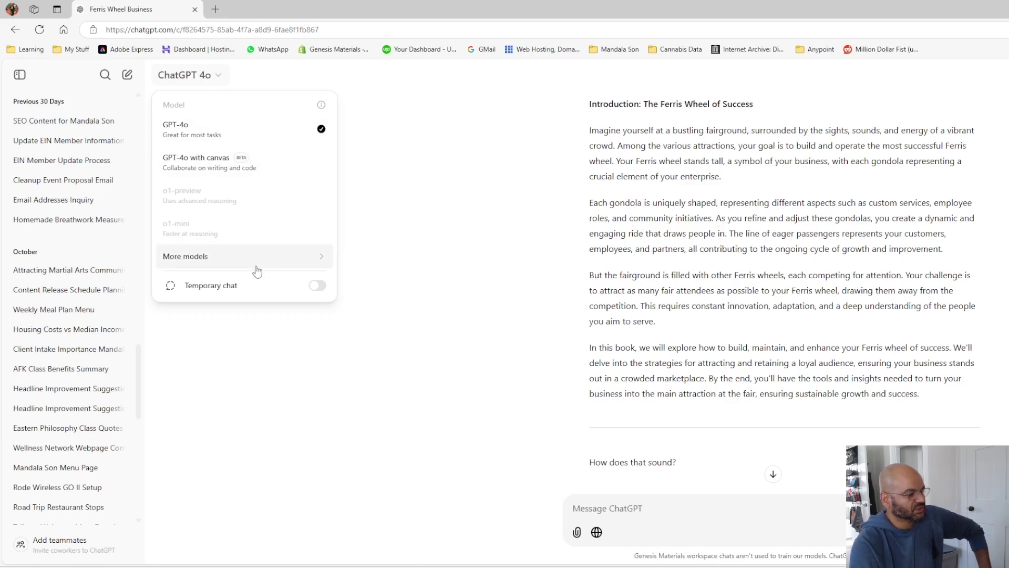
{"action": "mouse_move", "coordinate": [198, 263]}
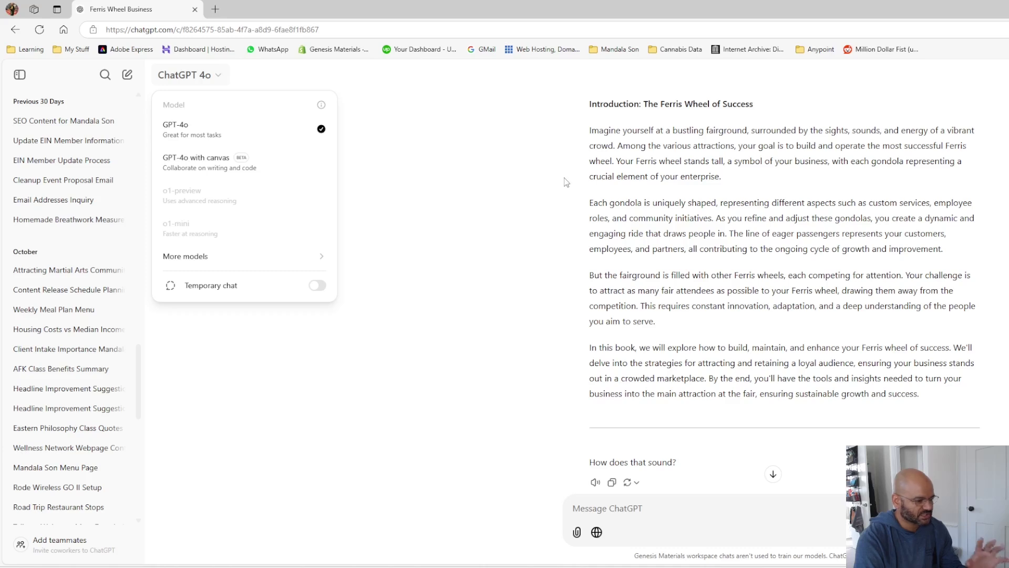
{"action": "left_click", "coordinate": [189, 172]}
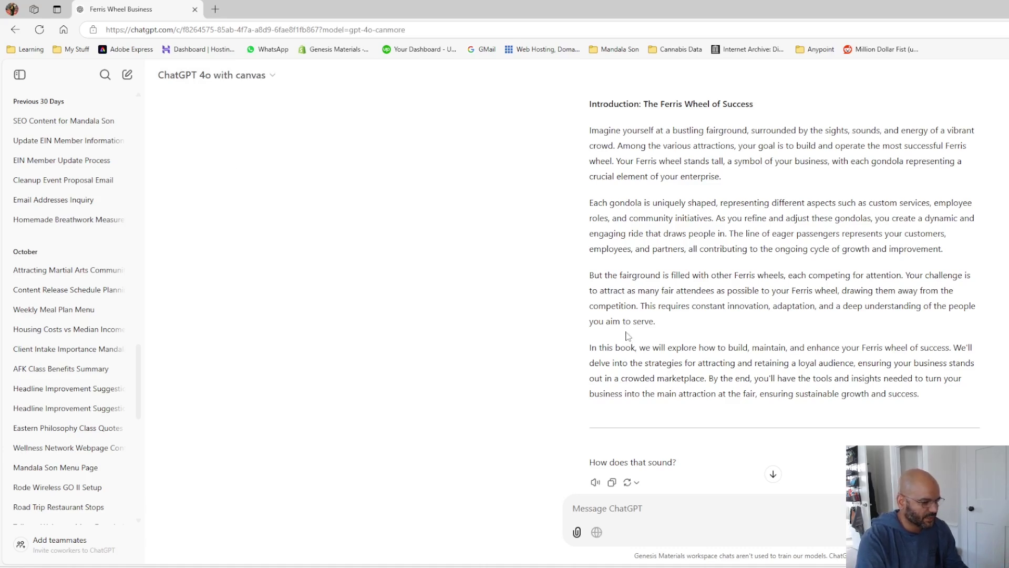
Step: Reopen the message "Can you construct your introduction first?" for editing and resend it with the same wording
{"action": "scroll", "coordinate": [626, 336], "scroll_direction": "up", "scroll_amount": 2}
{"action": "scroll", "coordinate": [659, 331], "scroll_direction": "up", "scroll_amount": 1}
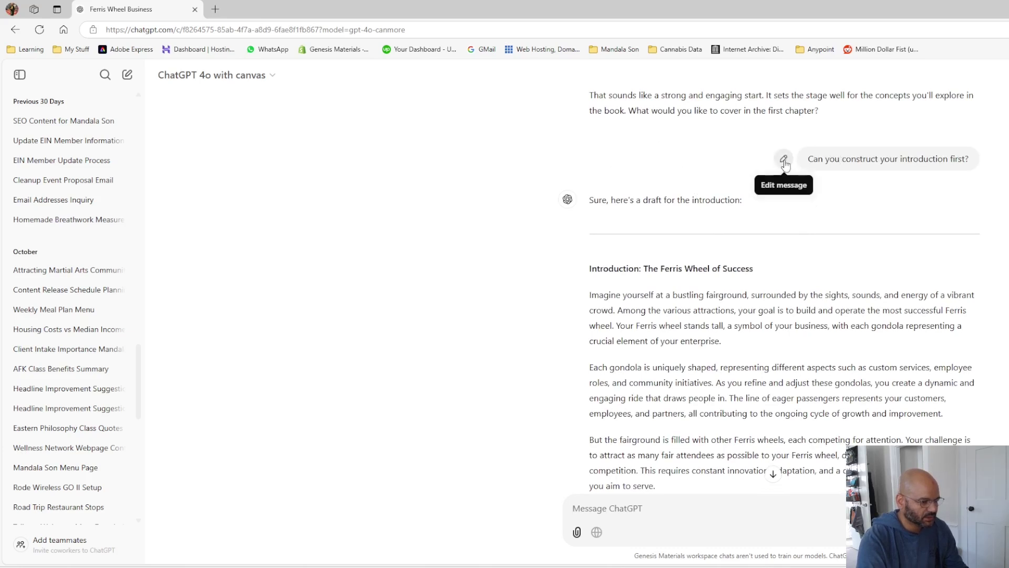
{"action": "left_click", "coordinate": [783, 159]}
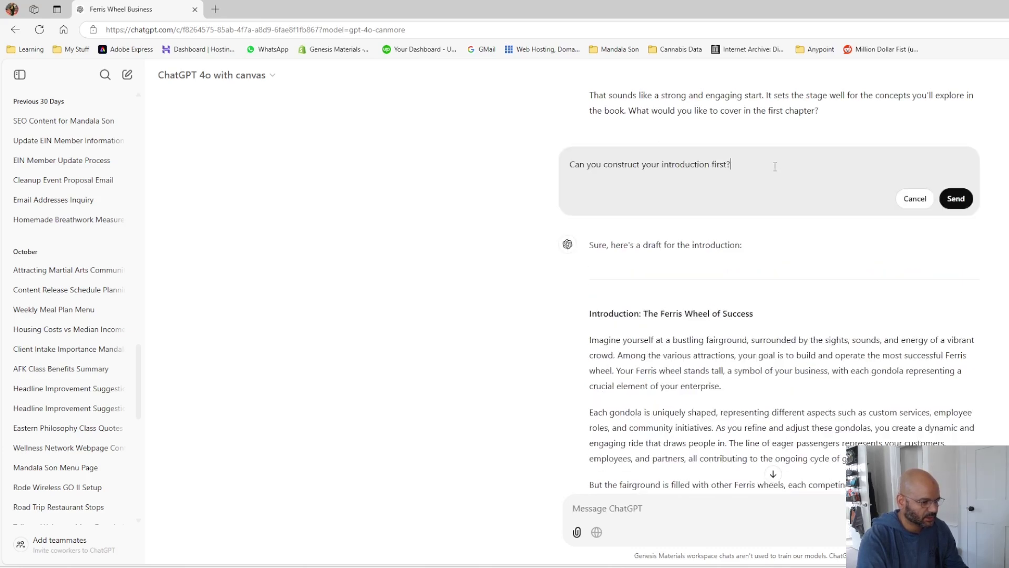
{"action": "left_click", "coordinate": [956, 200]}
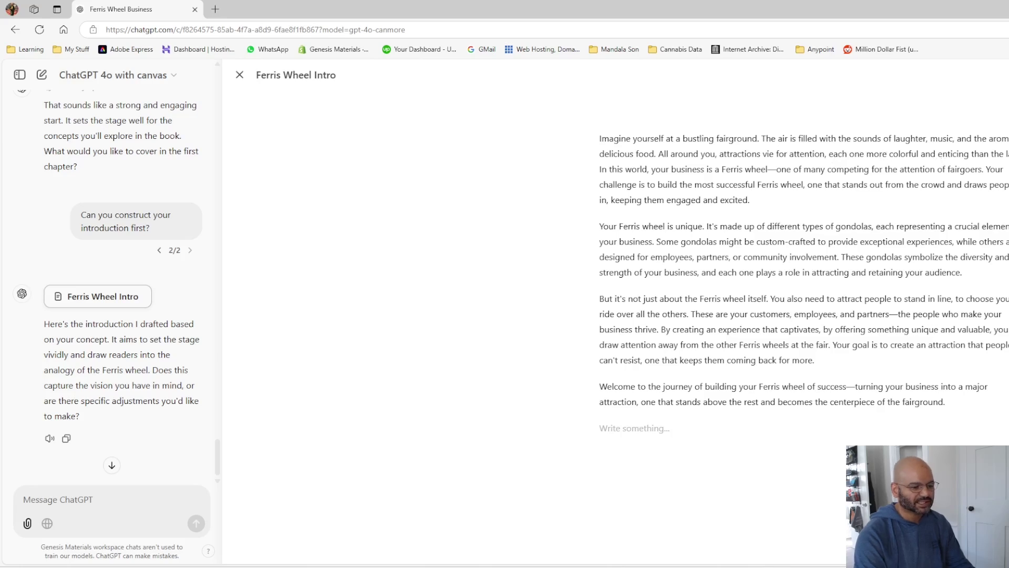
Step: Delete the "All around you, attractions vie for attention" sentence and add "And this is the additional paragraph..." as a new paragraph after the first one
{"action": "left_click_drag", "start_coordinate": [1006, 154], "coordinate": [660, 157]}
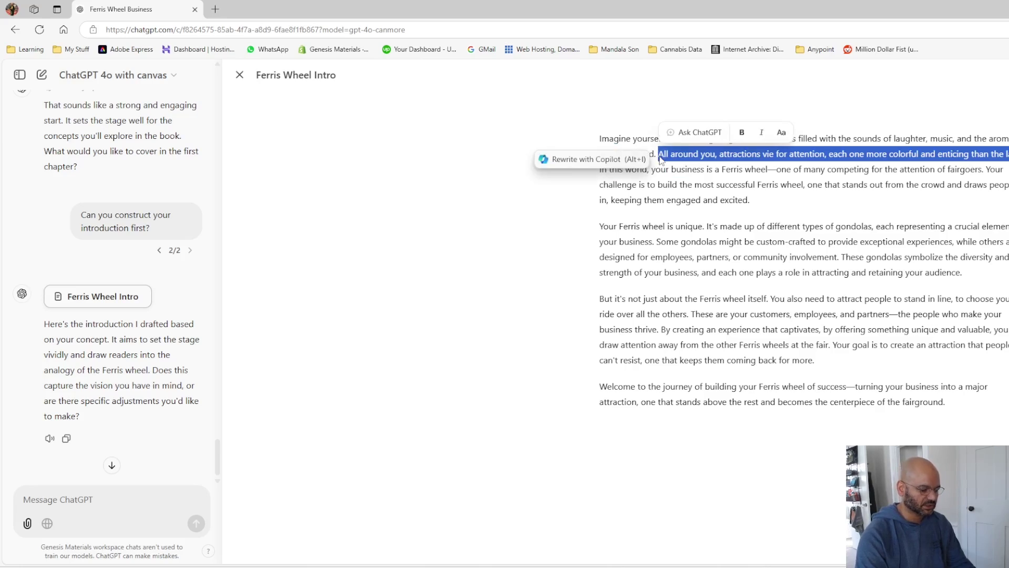
{"action": "key", "text": "BackSpace"}
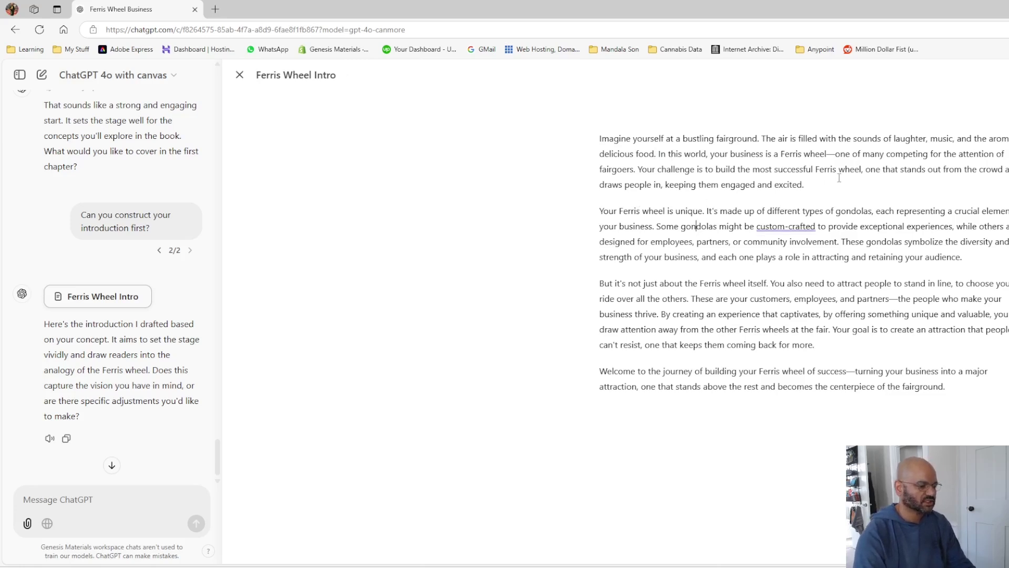
{"action": "key", "text": "Return"}
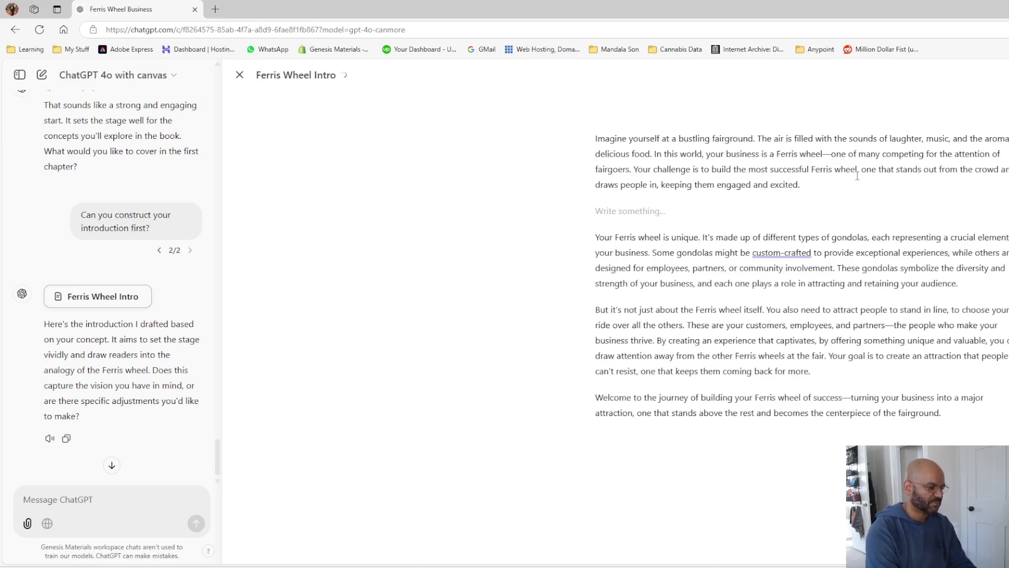
{"action": "type", "text": "And t"}
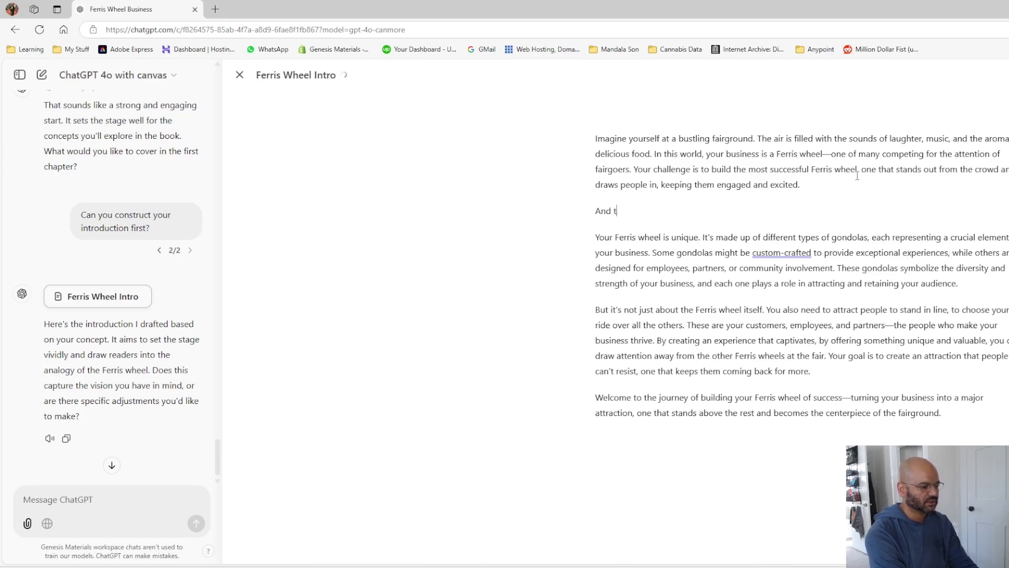
{"action": "type", "text": "his is the additional "}
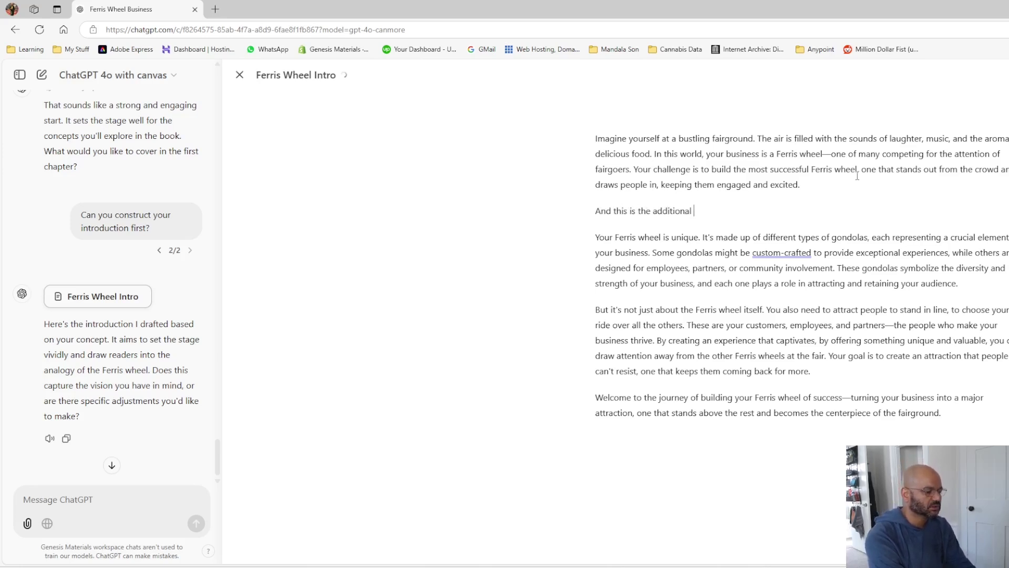
{"action": "type", "text": "paragraph"}
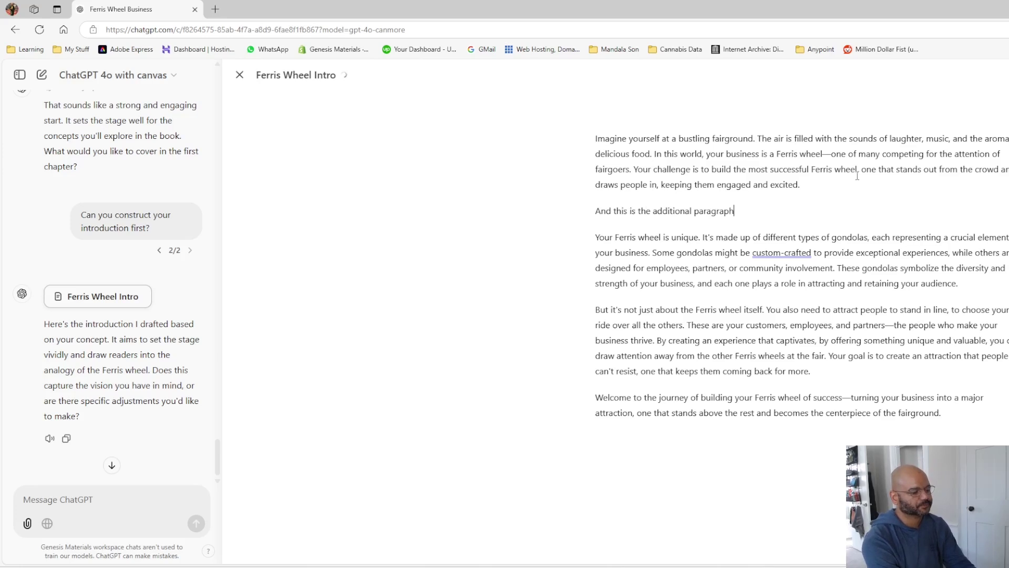
{"action": "type", "text": "..."}
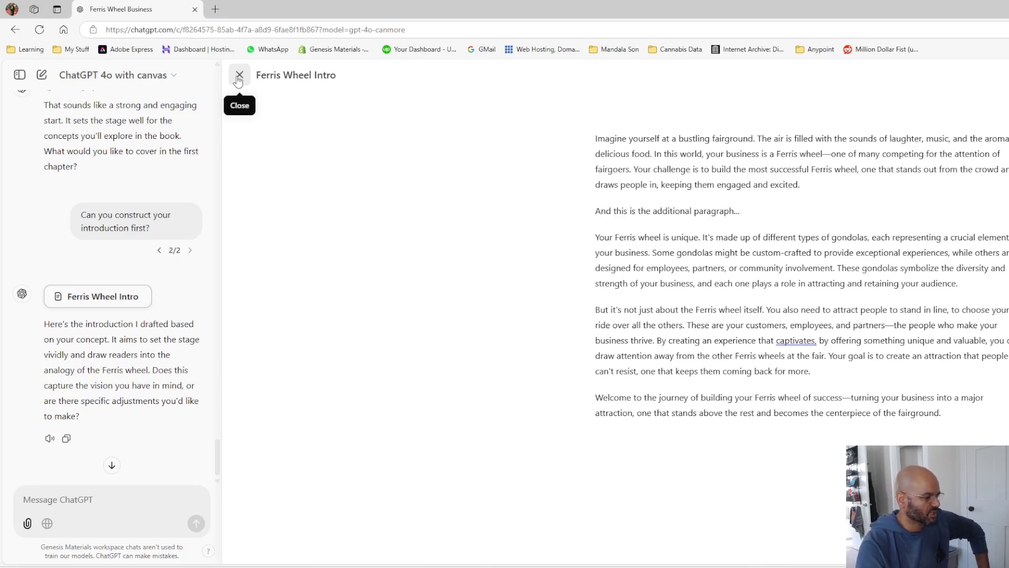
Step: Close the canvas and review the edited Ferris Wheel Intro in its preview within the conversation
{"action": "left_click", "coordinate": [238, 80]}
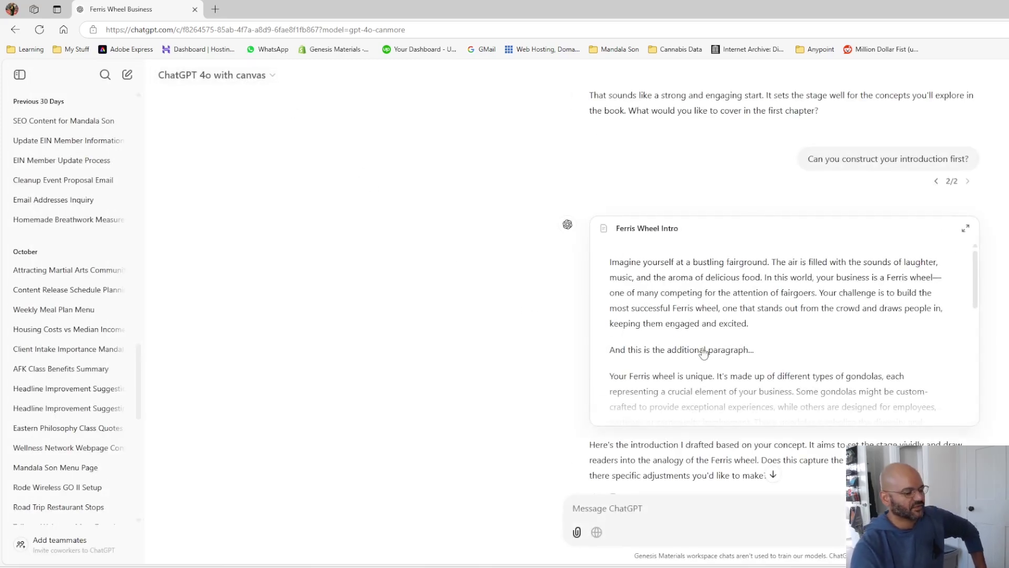
{"action": "scroll", "coordinate": [702, 354], "scroll_direction": "down", "scroll_amount": 10}
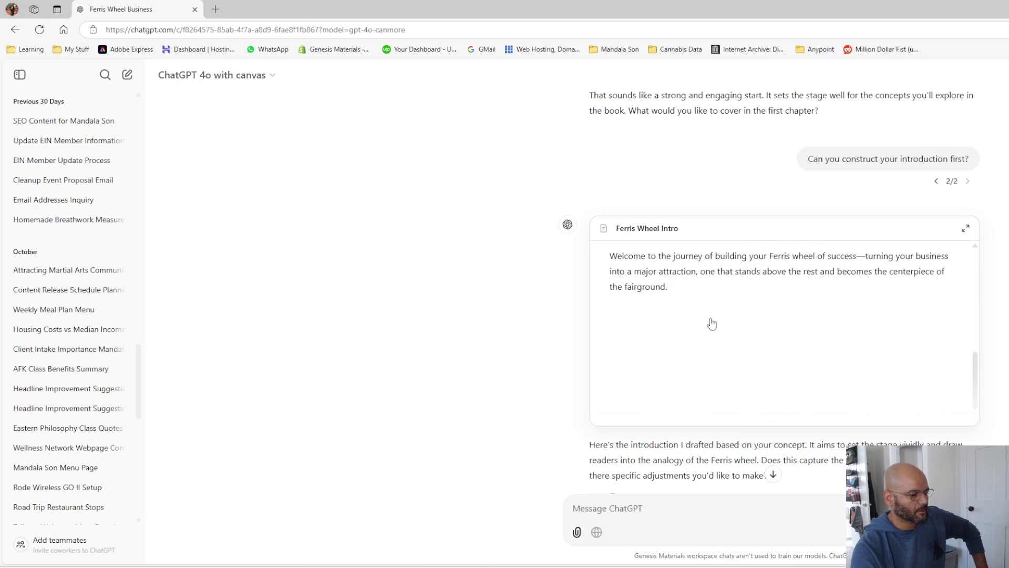
{"action": "scroll", "coordinate": [744, 318], "scroll_direction": "up", "scroll_amount": 10}
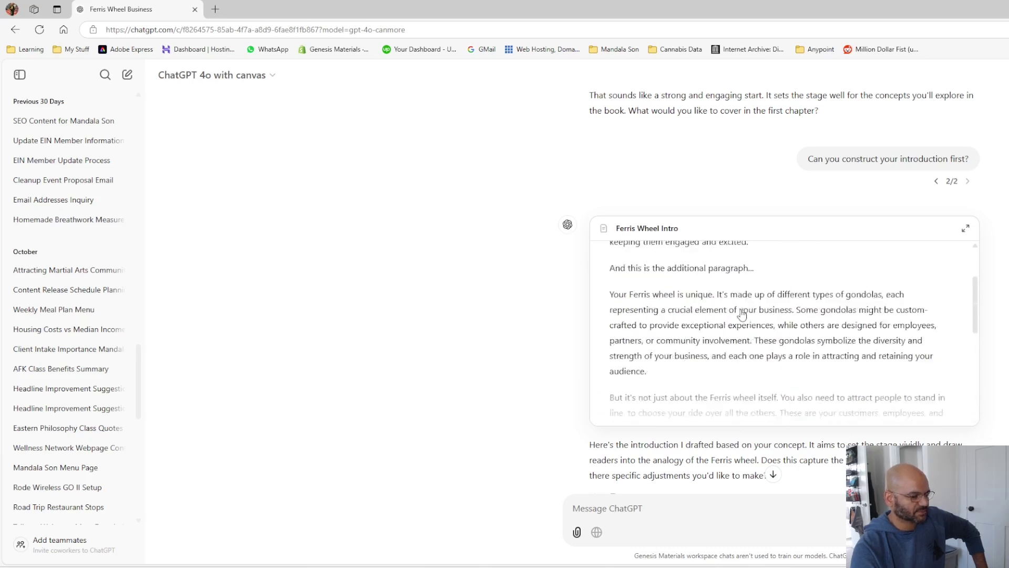
{"action": "scroll", "coordinate": [783, 273], "scroll_direction": "down", "scroll_amount": 1}
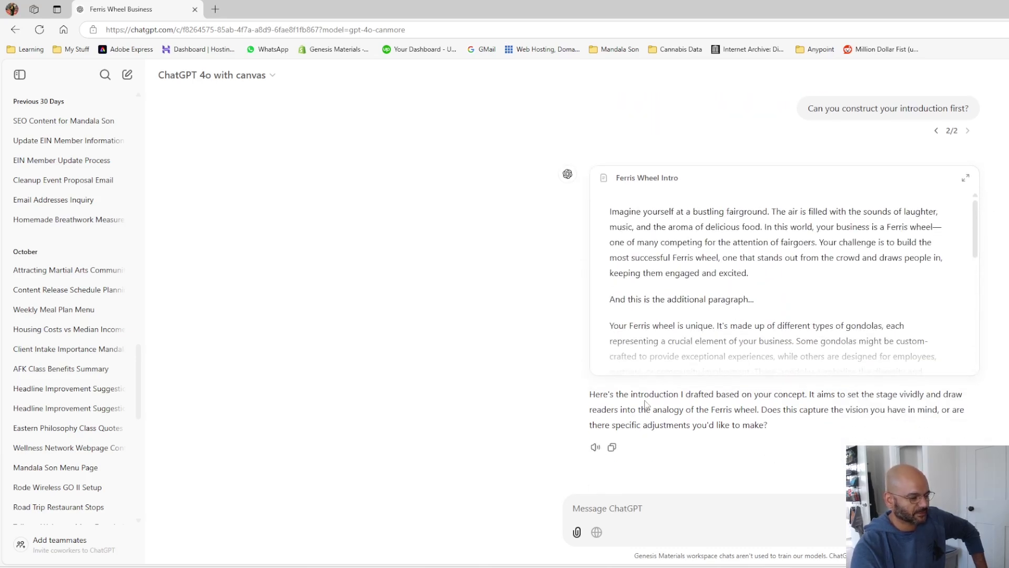
Step: View the Ferris Wheel Intro canvas with its changes highlighted, and close it again
{"action": "left_click", "coordinate": [660, 299]}
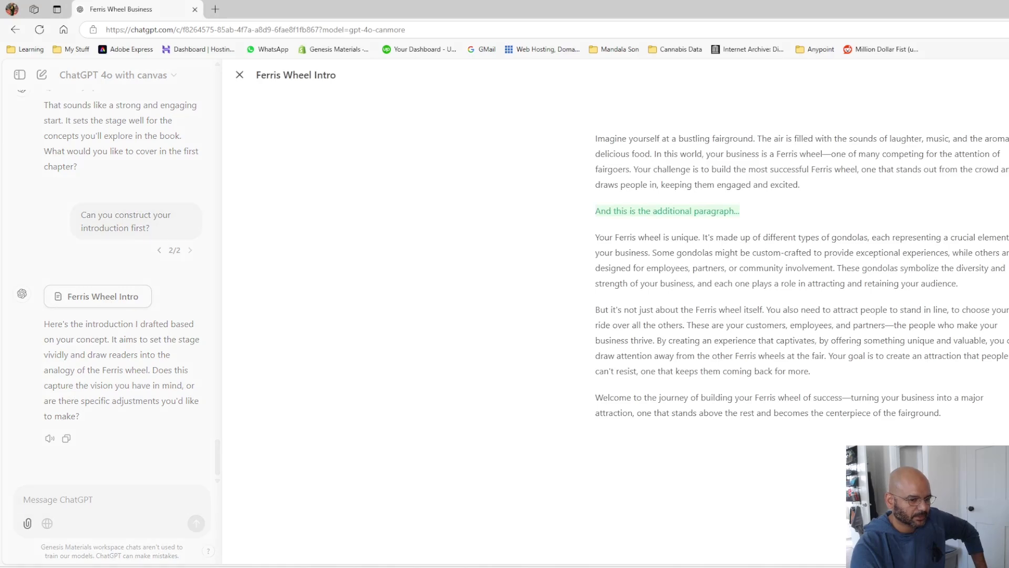
{"action": "scroll", "coordinate": [763, 245], "scroll_direction": "down", "scroll_amount": 1}
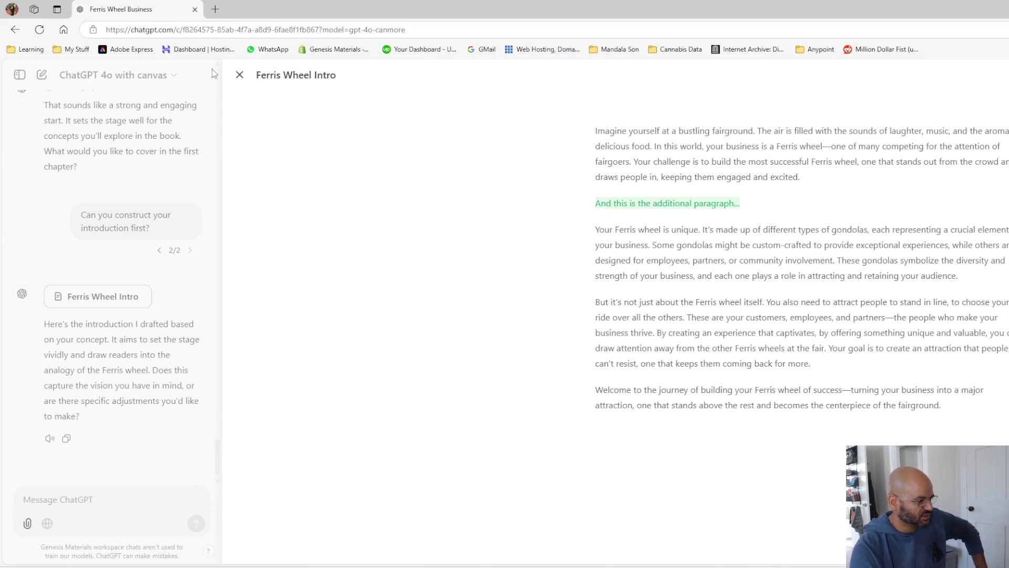
{"action": "left_click", "coordinate": [240, 77]}
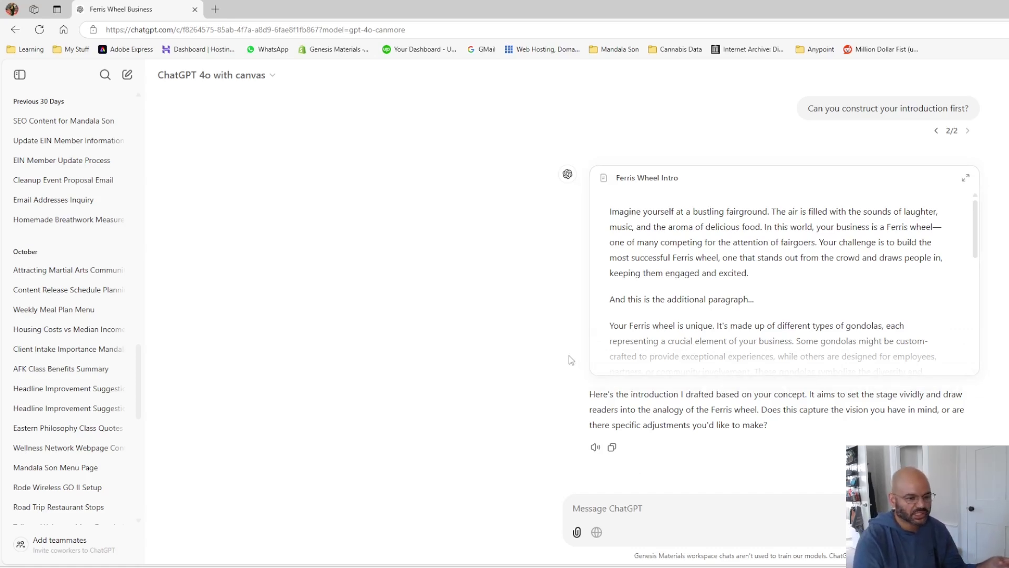
Step: Review the conversation back to the opening message about business as a science experiment and return to the Ferris Wheel Intro canvas reply
{"action": "scroll", "coordinate": [783, 289], "scroll_direction": "up", "scroll_amount": 6}
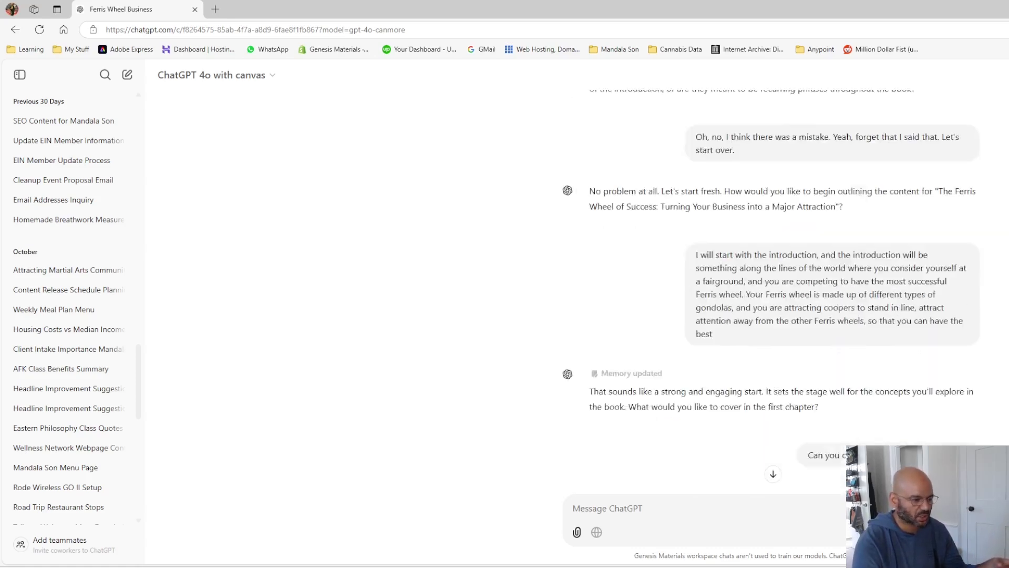
{"action": "scroll", "coordinate": [783, 289], "scroll_direction": "down", "scroll_amount": 5}
{"action": "scroll", "coordinate": [783, 289], "scroll_direction": "up", "scroll_amount": 15}
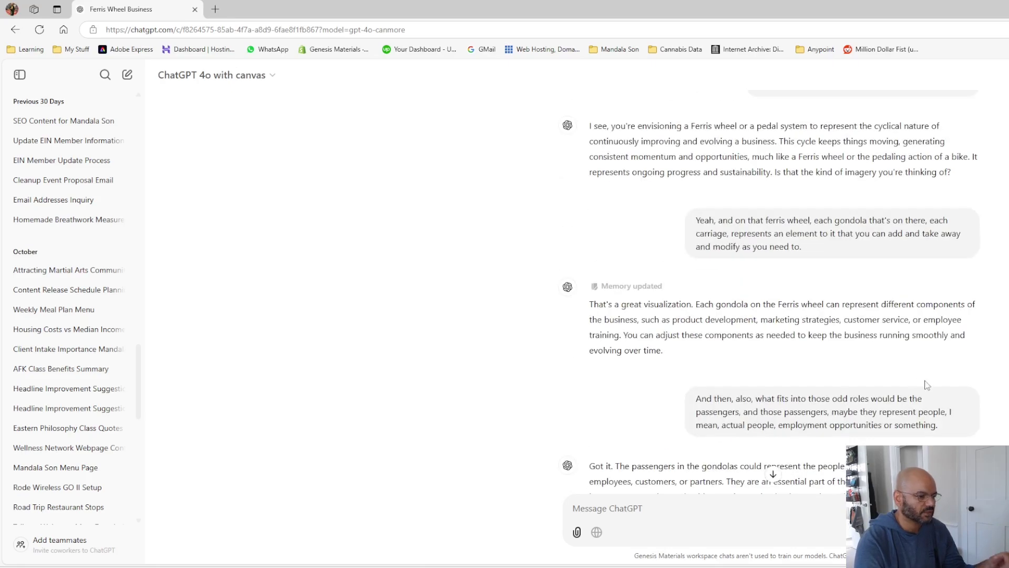
{"action": "scroll", "coordinate": [778, 287], "scroll_direction": "down", "scroll_amount": 8}
{"action": "scroll", "coordinate": [812, 295], "scroll_direction": "up", "scroll_amount": 7}
{"action": "scroll", "coordinate": [819, 295], "scroll_direction": "up", "scroll_amount": 8}
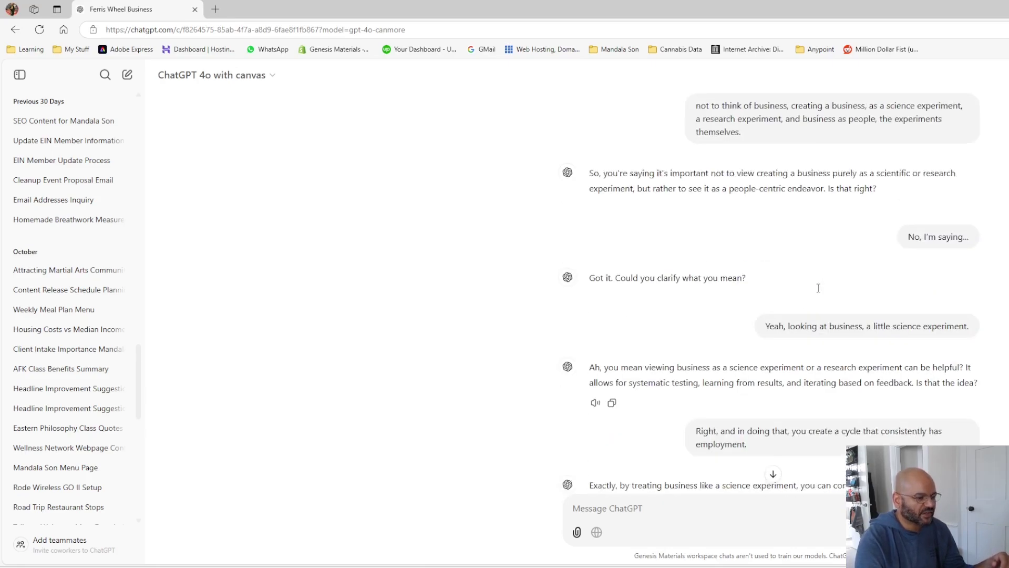
{"action": "scroll", "coordinate": [819, 294], "scroll_direction": "down", "scroll_amount": 10}
{"action": "scroll", "coordinate": [770, 286], "scroll_direction": "down", "scroll_amount": 15}
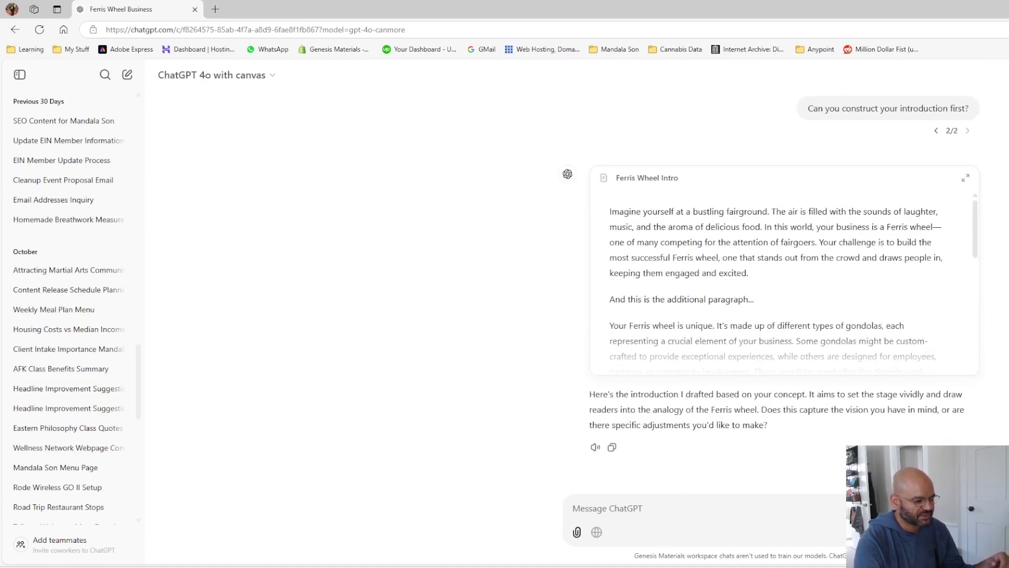
Step: Check the models offered for this conversation, including the additional ones, and skim the Ferris Wheel Intro preview to its end
{"action": "left_click", "coordinate": [253, 81]}
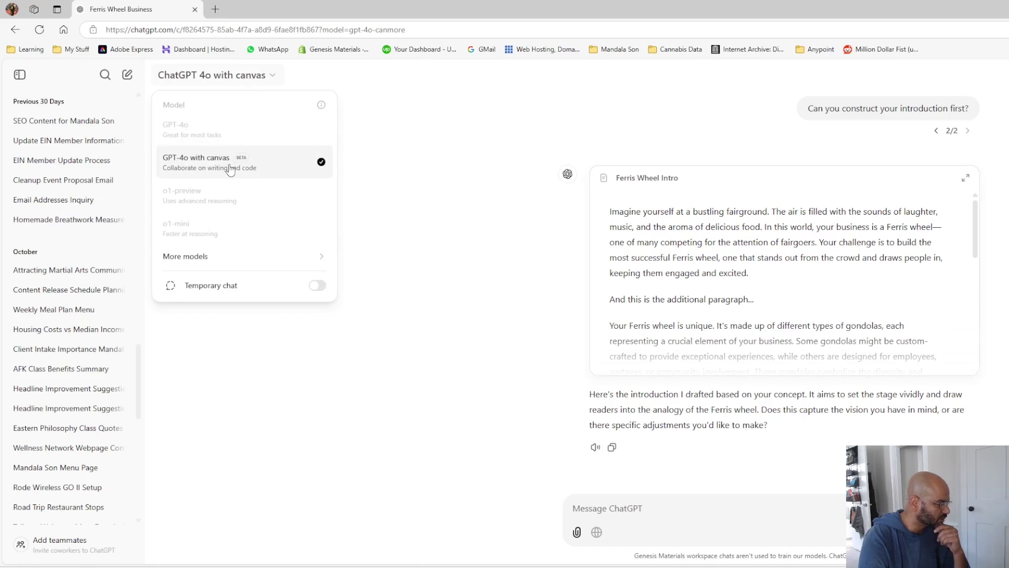
{"action": "mouse_move", "coordinate": [233, 268]}
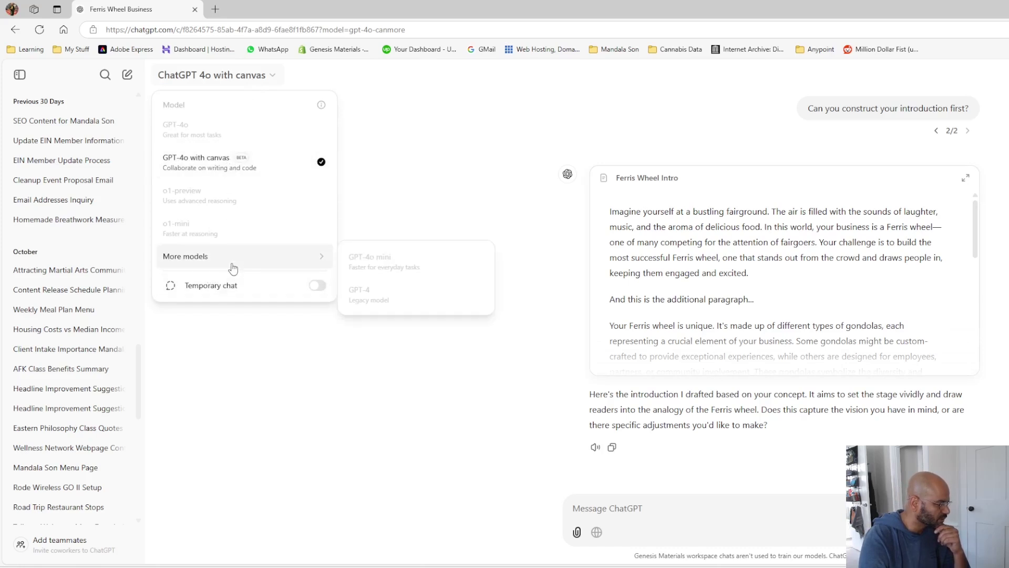
{"action": "left_click", "coordinate": [251, 76]}
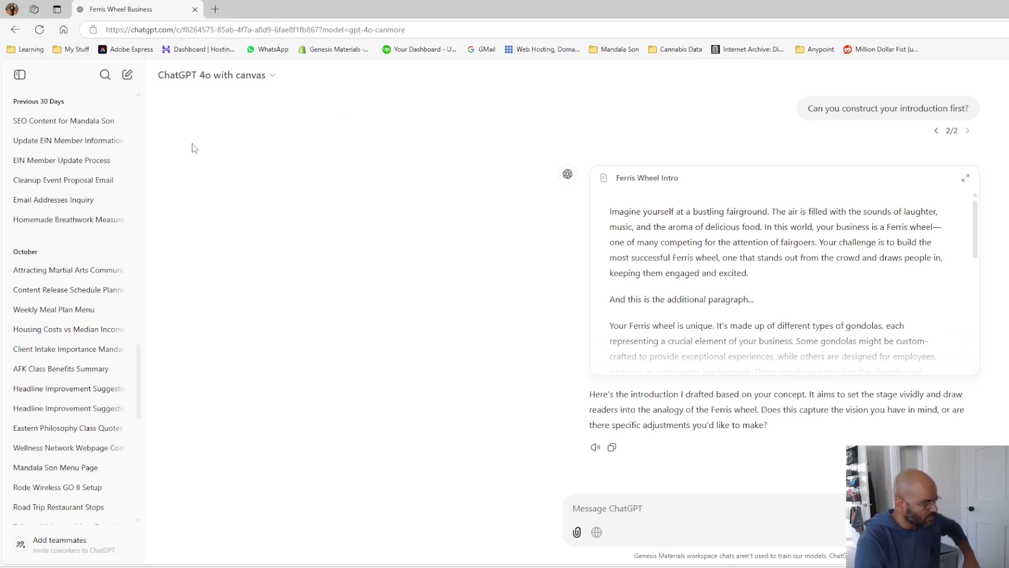
{"action": "scroll", "coordinate": [615, 283], "scroll_direction": "down", "scroll_amount": 10}
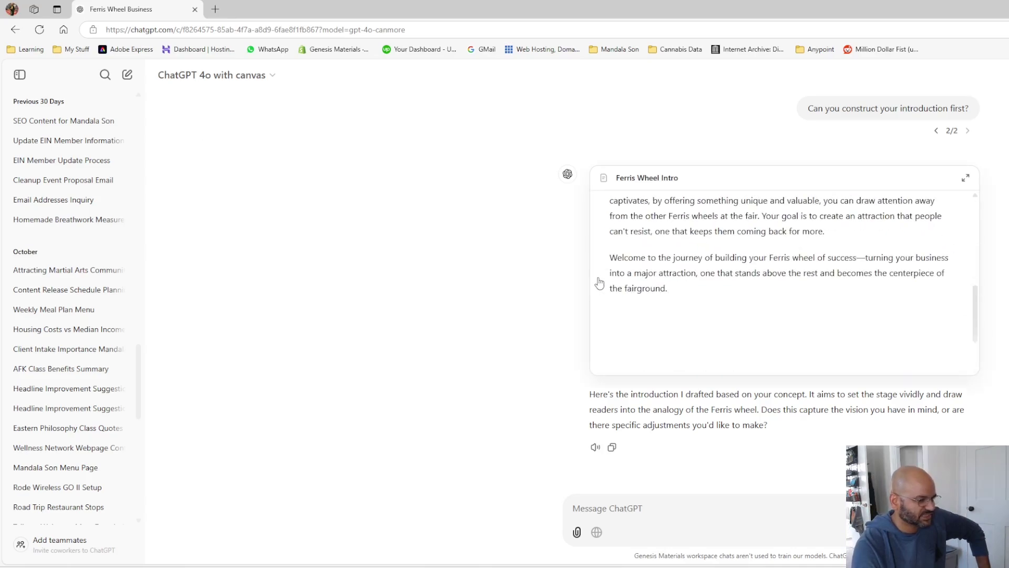
Step: Switch to the first version of the introduction prompt and review its later messages, from the PDF requests back to the picture book request
{"action": "left_click", "coordinate": [938, 131]}
{"action": "scroll", "coordinate": [862, 207], "scroll_direction": "down", "scroll_amount": 15}
{"action": "scroll", "coordinate": [835, 239], "scroll_direction": "down", "scroll_amount": 10}
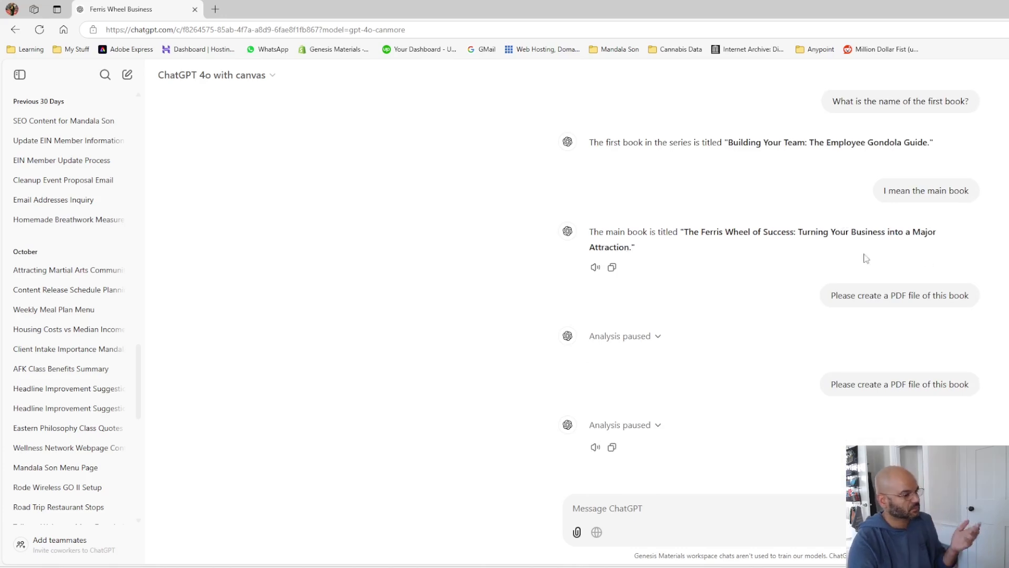
{"action": "scroll", "coordinate": [957, 305], "scroll_direction": "up", "scroll_amount": 10}
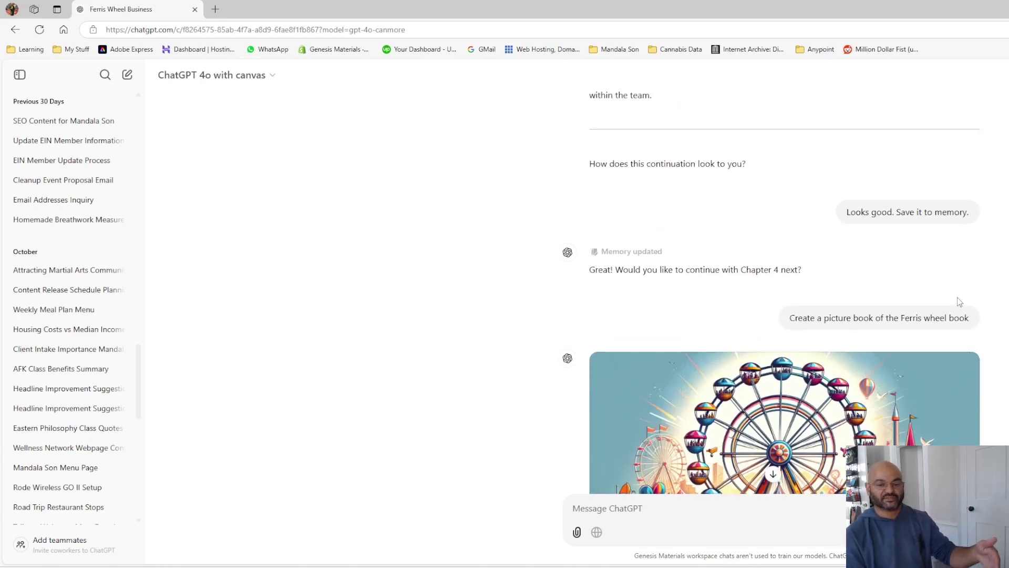
{"action": "scroll", "coordinate": [957, 297], "scroll_direction": "down", "scroll_amount": 3}
{"action": "scroll", "coordinate": [942, 337], "scroll_direction": "up", "scroll_amount": 10}
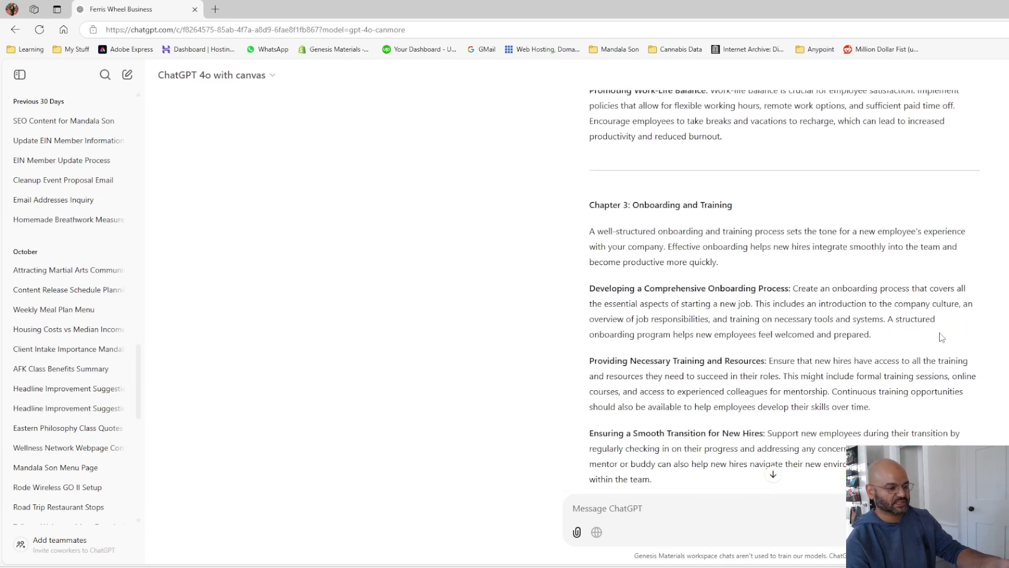
Step: Review the written introduction and Chapters 1 to 3 of "Building Your Team: The Employee Gondola Guide" in the conversation
{"action": "scroll", "coordinate": [942, 337], "scroll_direction": "up", "scroll_amount": 15}
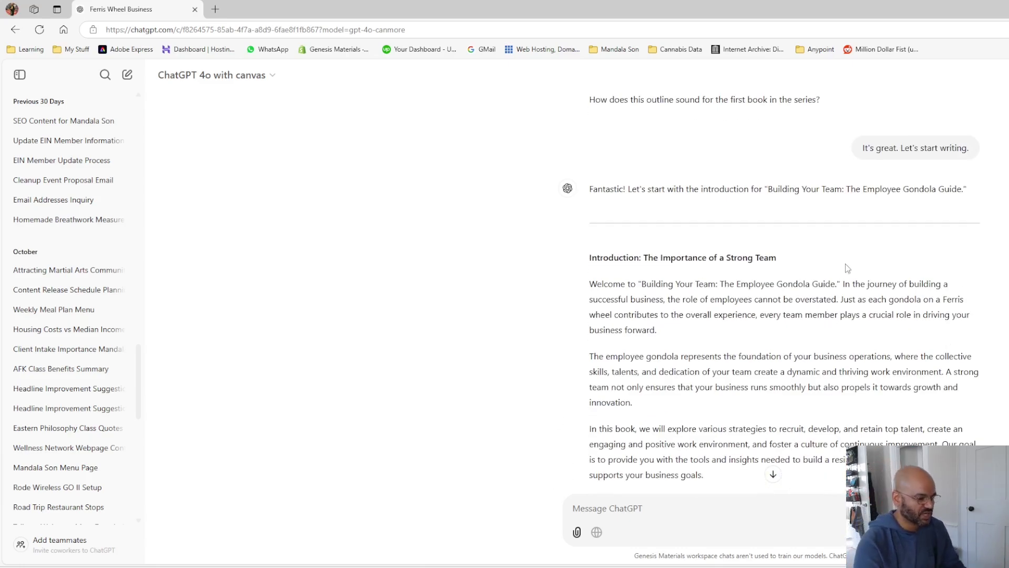
{"action": "scroll", "coordinate": [845, 263], "scroll_direction": "down", "scroll_amount": 8}
{"action": "scroll", "coordinate": [814, 284], "scroll_direction": "up", "scroll_amount": 8}
{"action": "scroll", "coordinate": [814, 284], "scroll_direction": "down", "scroll_amount": 5}
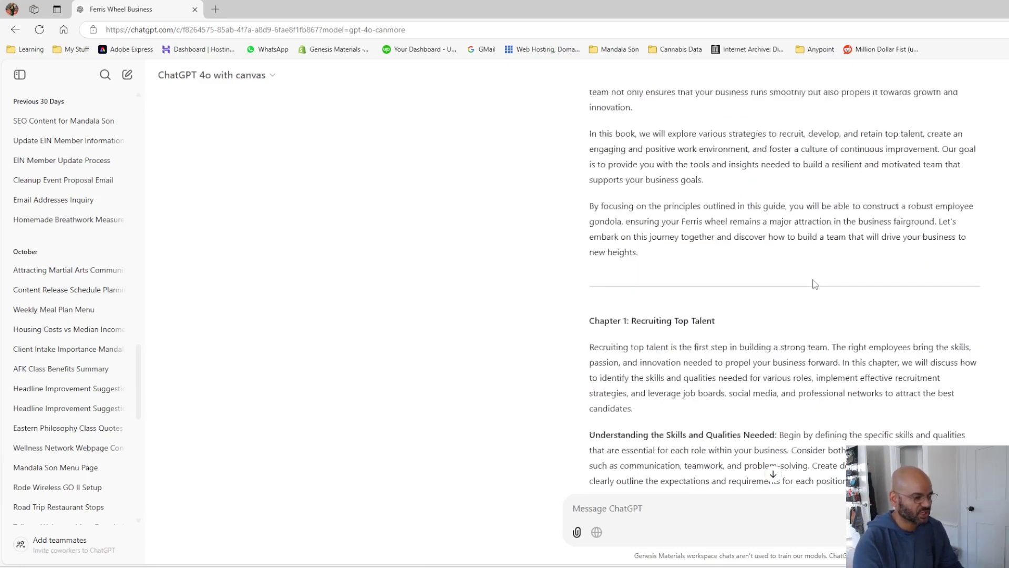
{"action": "scroll", "coordinate": [813, 284], "scroll_direction": "down", "scroll_amount": 2}
{"action": "scroll", "coordinate": [675, 251], "scroll_direction": "down", "scroll_amount": 12}
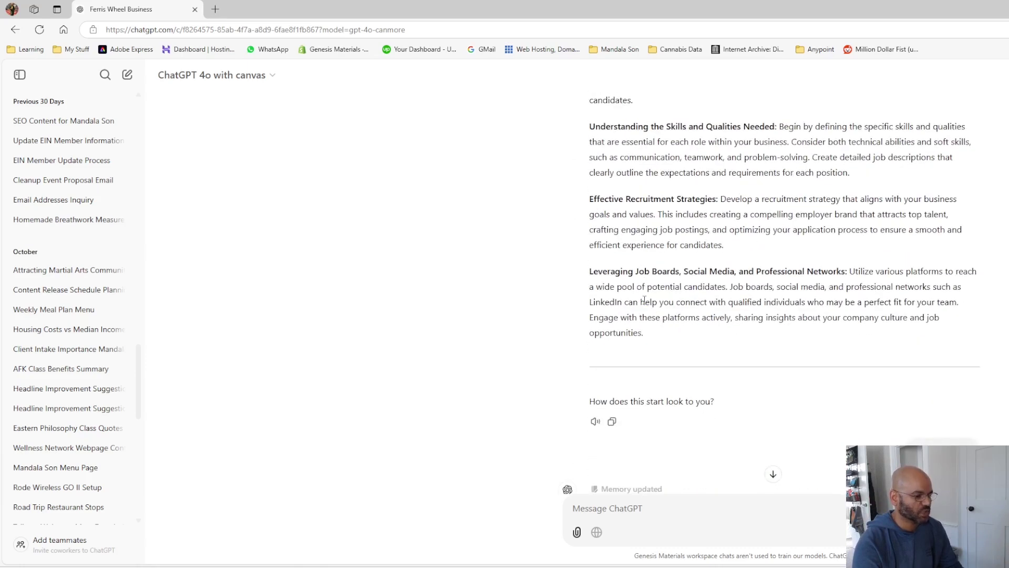
{"action": "scroll", "coordinate": [645, 298], "scroll_direction": "down", "scroll_amount": 8}
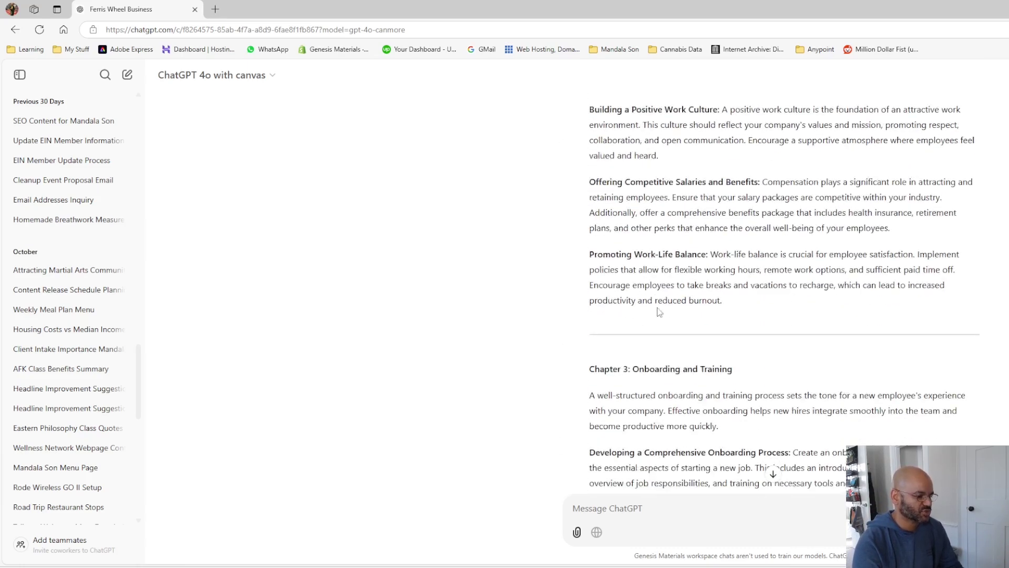
{"action": "scroll", "coordinate": [667, 315], "scroll_direction": "down", "scroll_amount": 5}
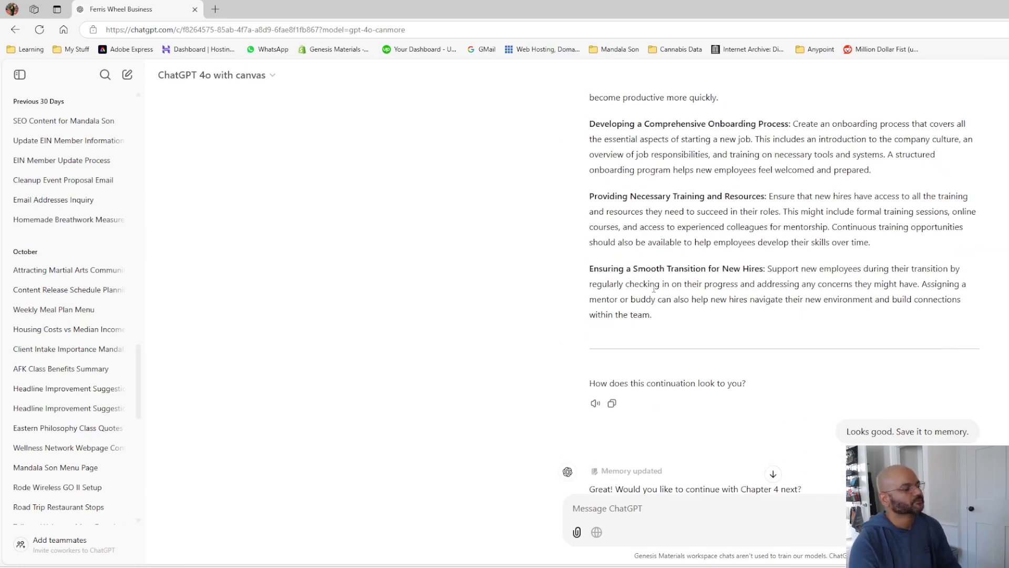
Step: Check the models offered for this version of the conversation and view the Ferris wheel picture book image
{"action": "left_click", "coordinate": [268, 79]}
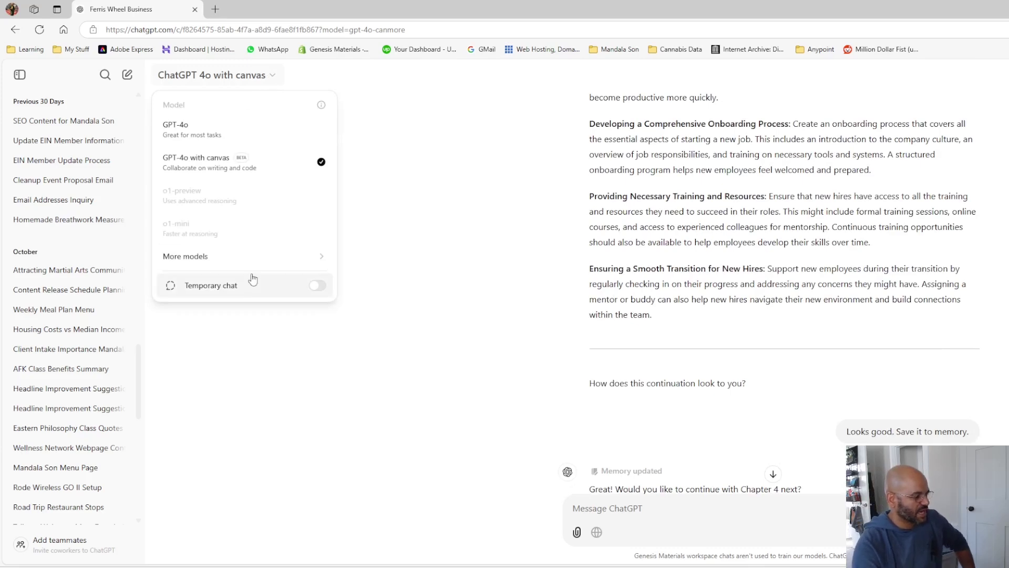
{"action": "mouse_move", "coordinate": [245, 263]}
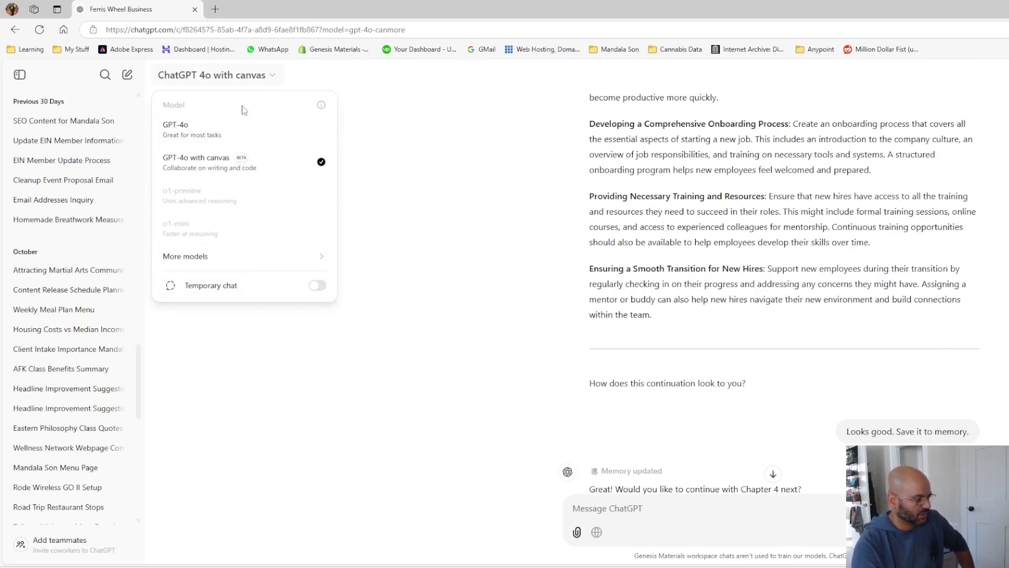
{"action": "scroll", "coordinate": [782, 385], "scroll_direction": "up", "scroll_amount": 6}
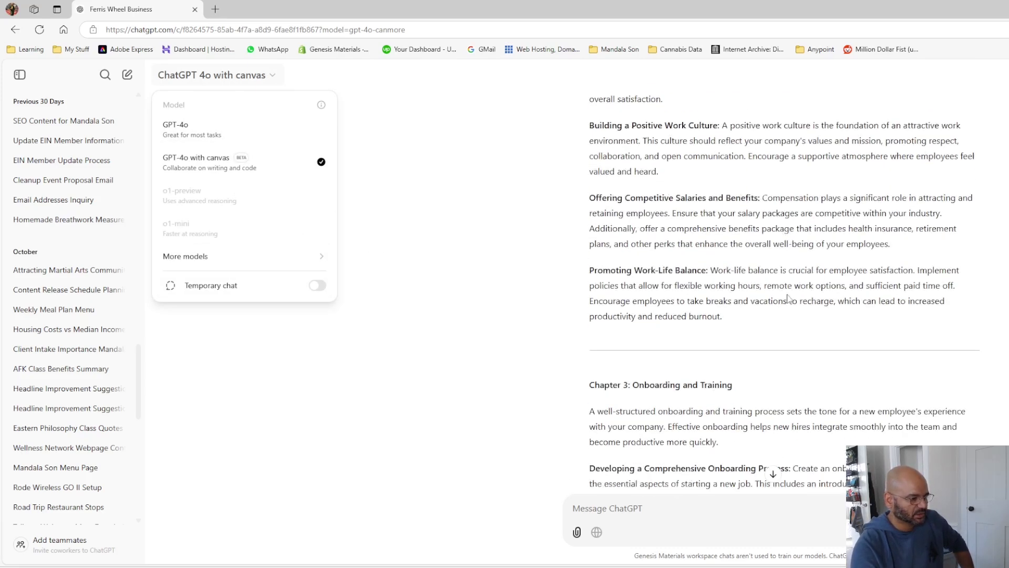
{"action": "scroll", "coordinate": [770, 467], "scroll_direction": "down", "scroll_amount": 3}
{"action": "left_click", "coordinate": [508, 241]}
{"action": "scroll", "coordinate": [727, 299], "scroll_direction": "down", "scroll_amount": 10}
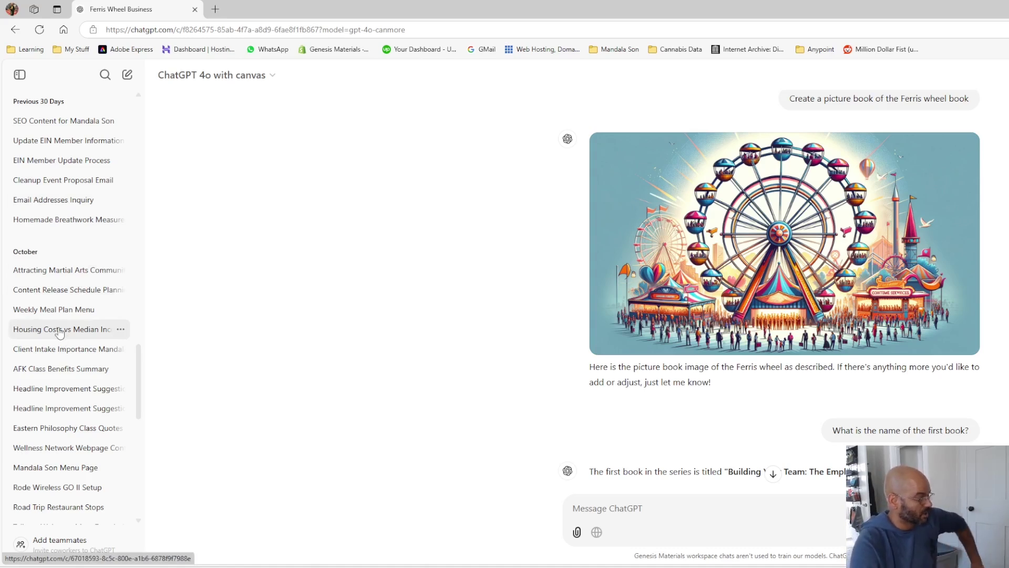
Step: Find the September chat on Eastern philosophy and persistence, and review it from the wise historian prompt to the simplified Lao Tzu image
{"action": "scroll", "coordinate": [51, 341], "scroll_direction": "down", "scroll_amount": 10}
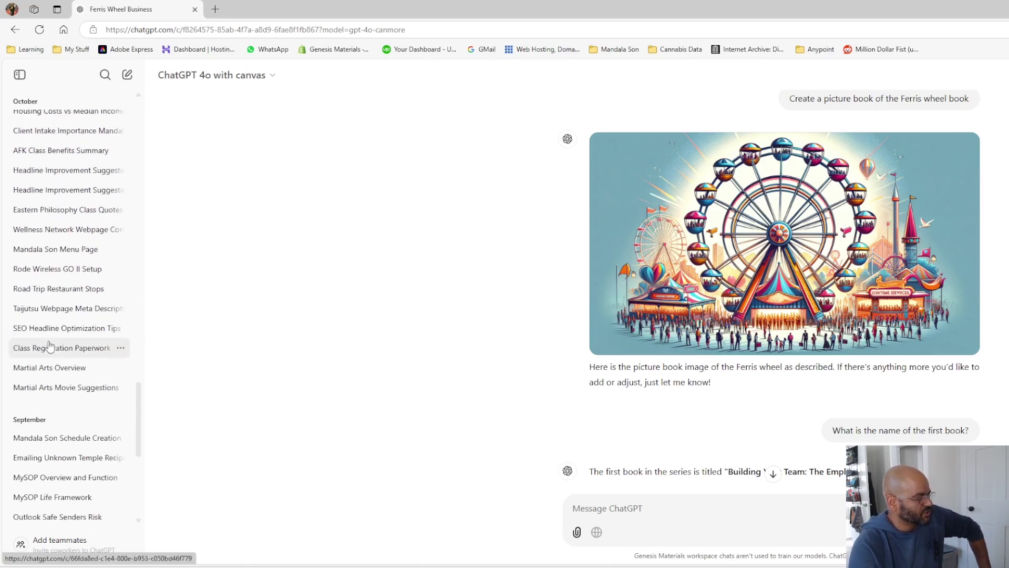
{"action": "scroll", "coordinate": [50, 291], "scroll_direction": "down", "scroll_amount": 1}
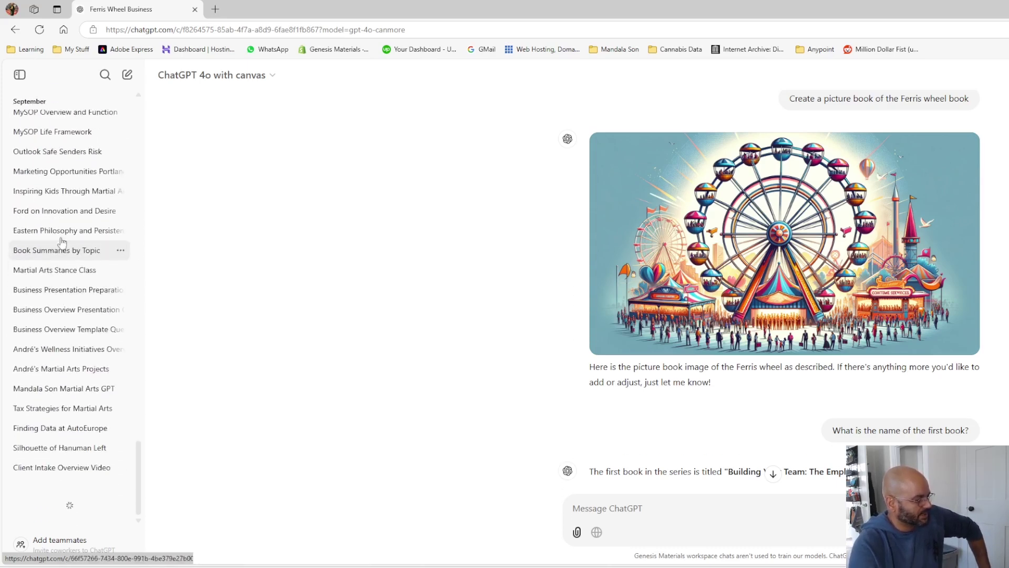
{"action": "scroll", "coordinate": [52, 328], "scroll_direction": "down", "scroll_amount": 3}
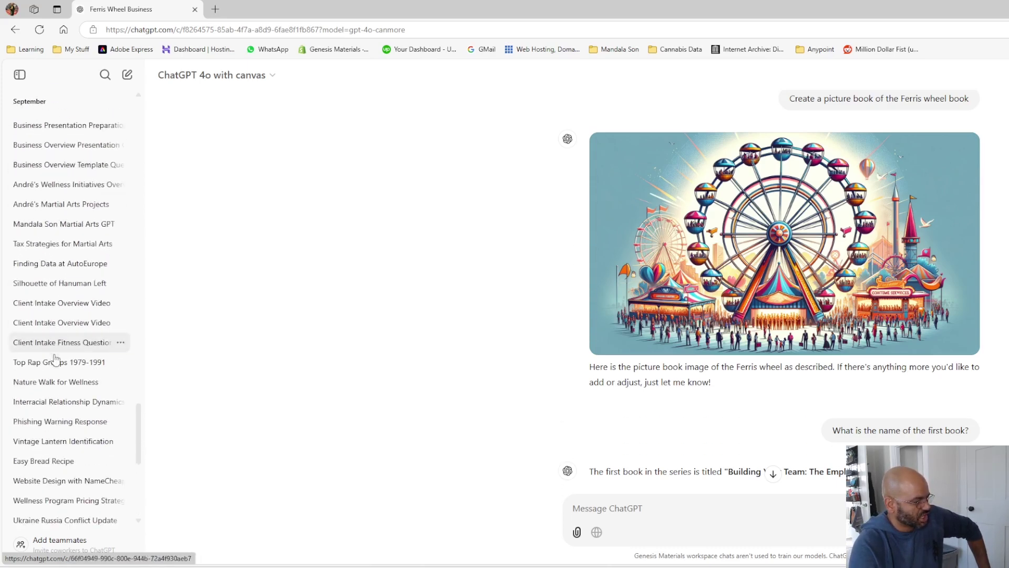
{"action": "scroll", "coordinate": [55, 316], "scroll_direction": "up", "scroll_amount": 6}
{"action": "left_click", "coordinate": [55, 259]}
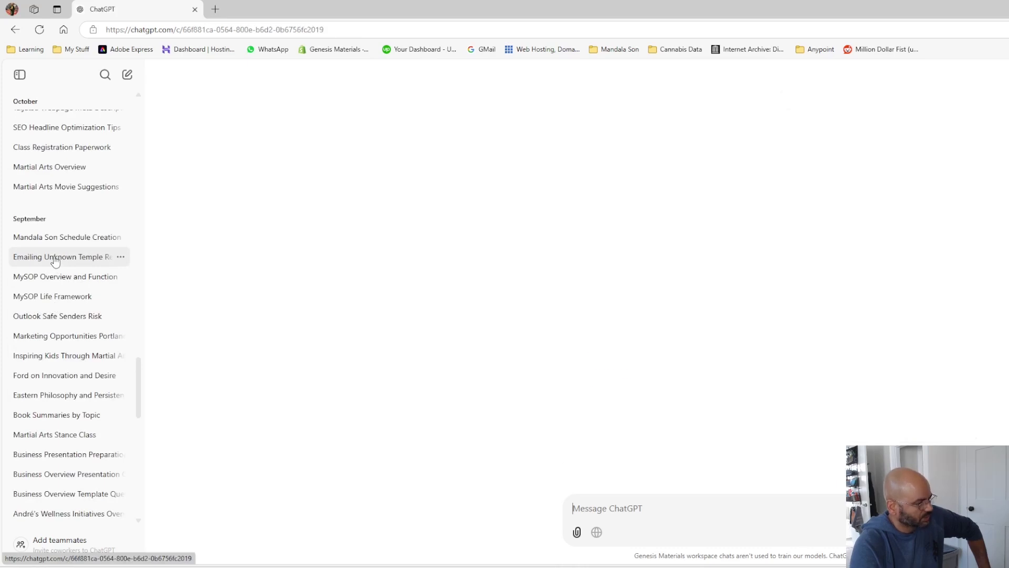
{"action": "left_click", "coordinate": [67, 399]}
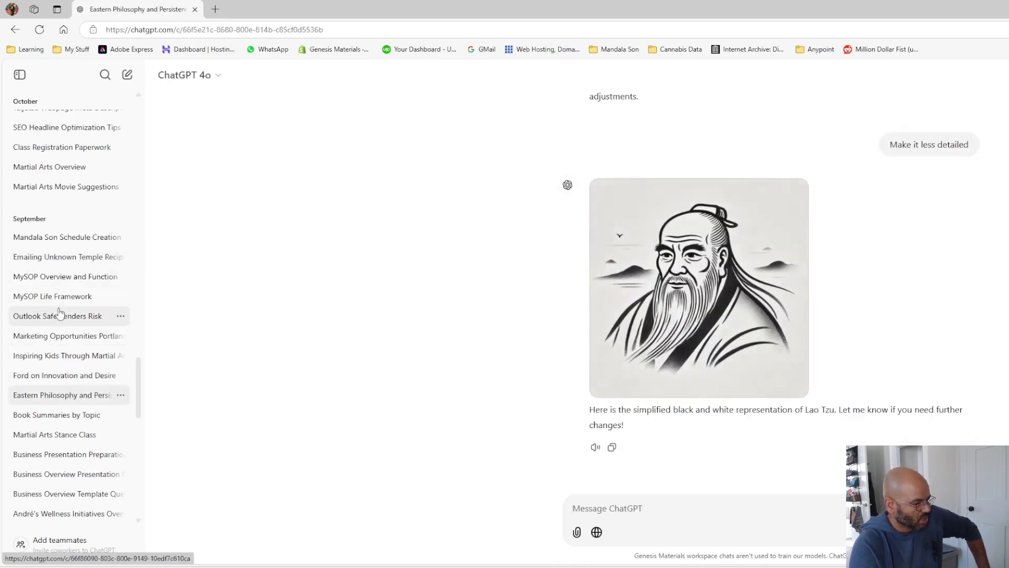
{"action": "scroll", "coordinate": [783, 336], "scroll_direction": "up", "scroll_amount": 10}
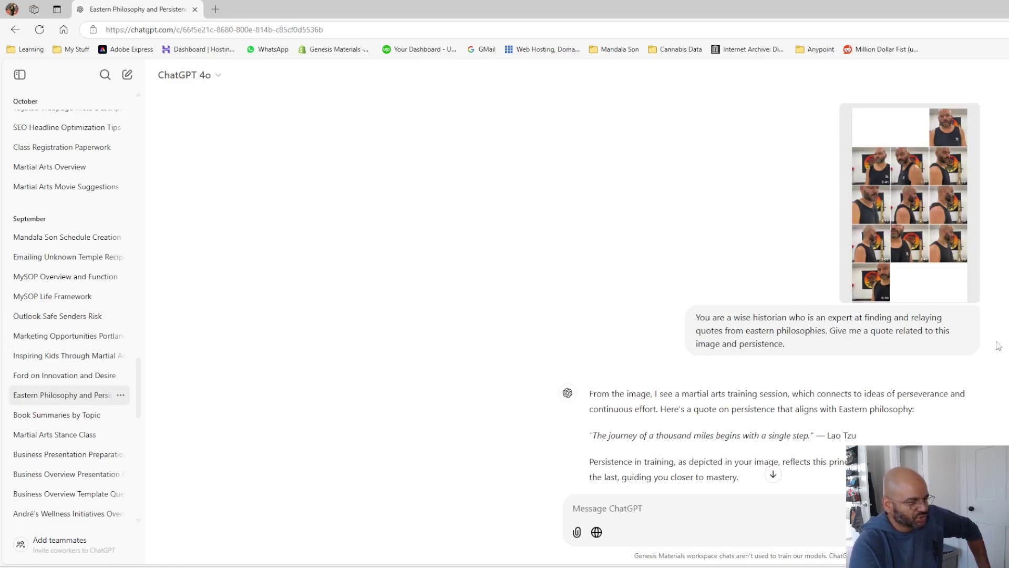
{"action": "scroll", "coordinate": [991, 342], "scroll_direction": "down", "scroll_amount": 15}
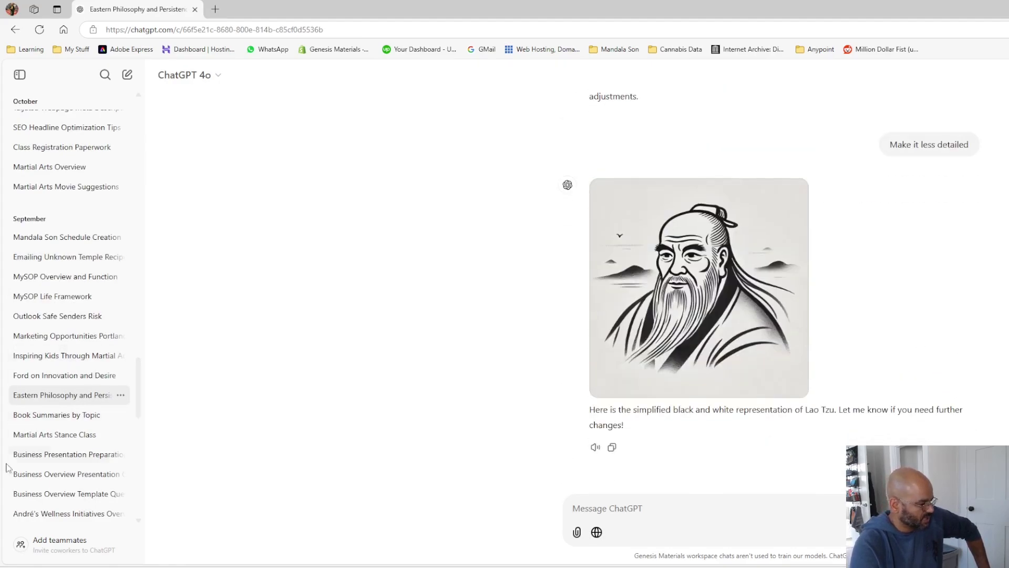
Step: Open the Business Overview Presentation chat and review its prompt asking an expert brand manager for short, unique GPT names
{"action": "left_click", "coordinate": [30, 475]}
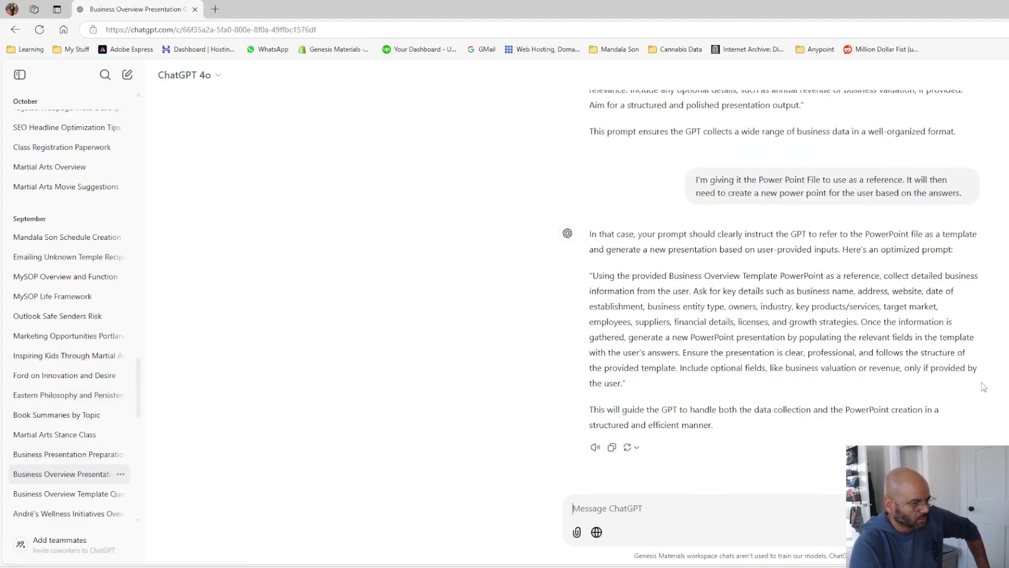
{"action": "scroll", "coordinate": [984, 387], "scroll_direction": "down", "scroll_amount": 15}
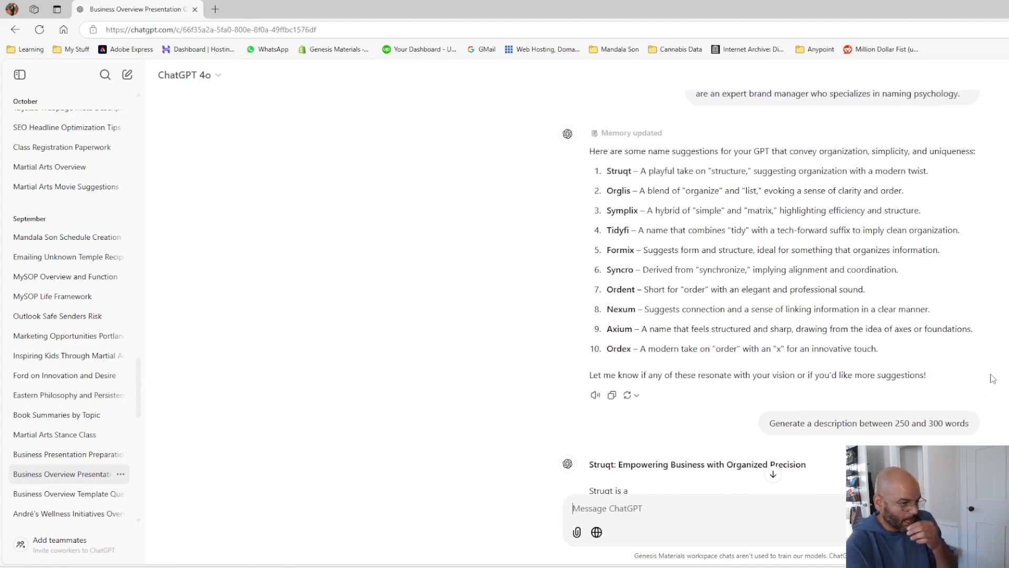
{"action": "scroll", "coordinate": [990, 376], "scroll_direction": "up", "scroll_amount": 5}
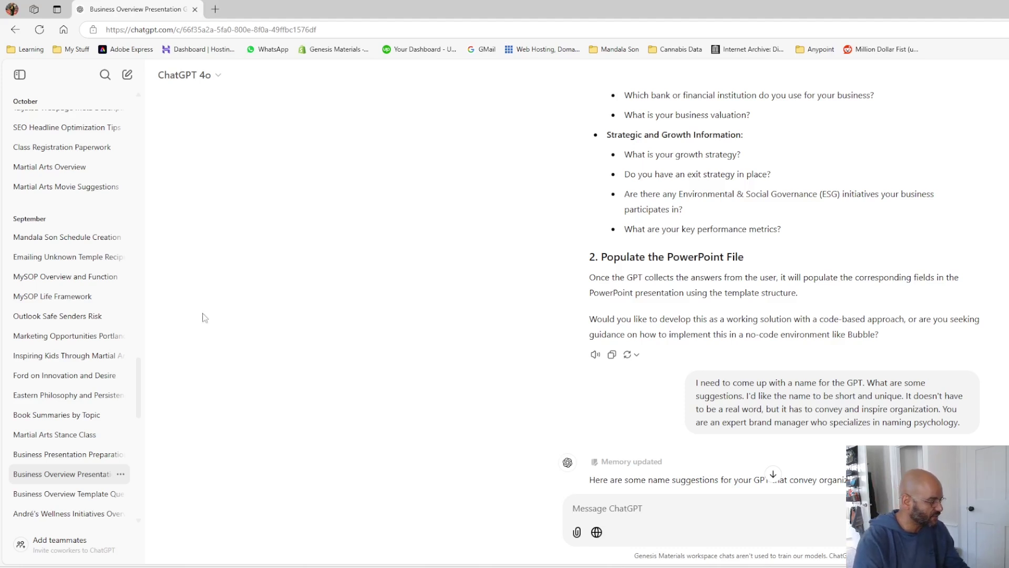
Step: Open the Client Intake Overview Video chat from September and read its prompt for a YouTube description
{"action": "scroll", "coordinate": [107, 298], "scroll_direction": "down", "scroll_amount": 6}
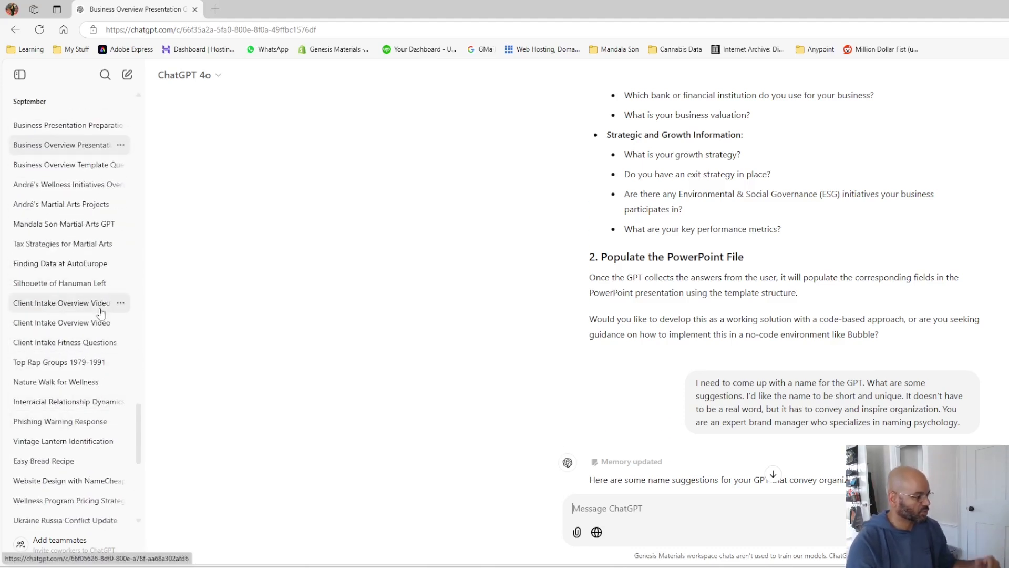
{"action": "left_click", "coordinate": [65, 306]}
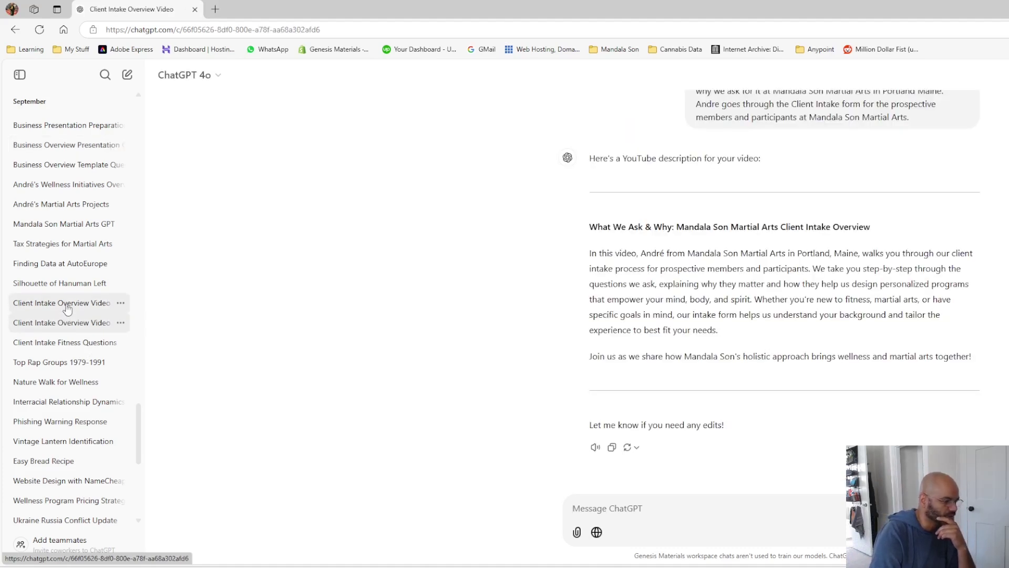
{"action": "scroll", "coordinate": [552, 274], "scroll_direction": "up", "scroll_amount": 1}
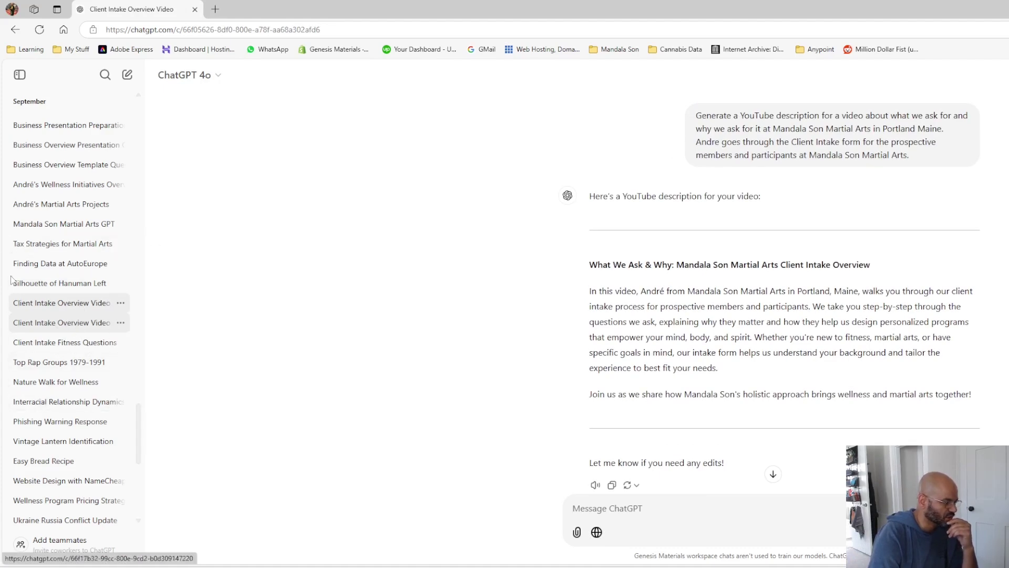
Step: Look into the neighbouring Silhouette of Hanuman Left and client intake chats, and return to the YouTube description prompt
{"action": "left_click", "coordinate": [46, 282]}
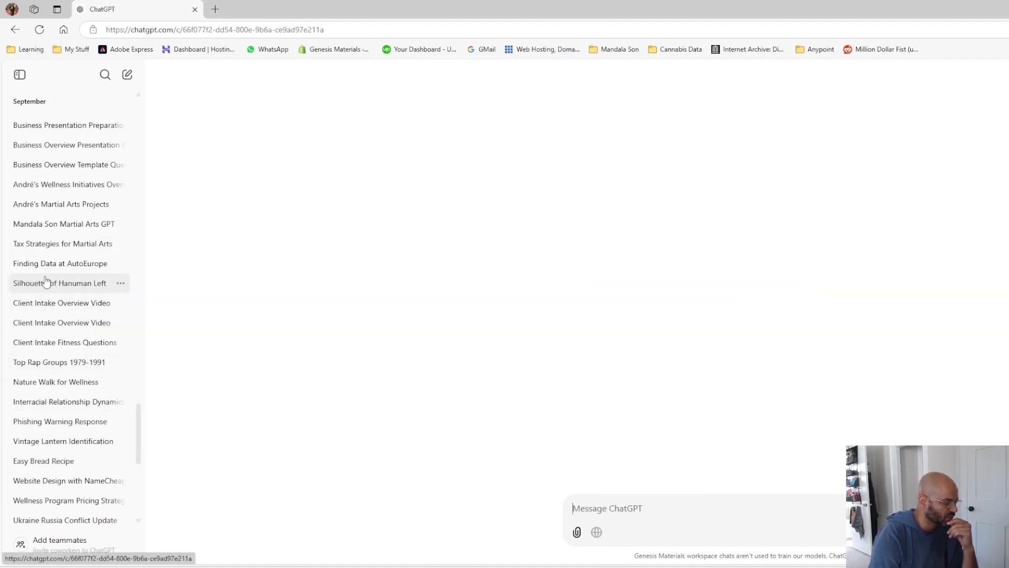
{"action": "left_click", "coordinate": [43, 306]}
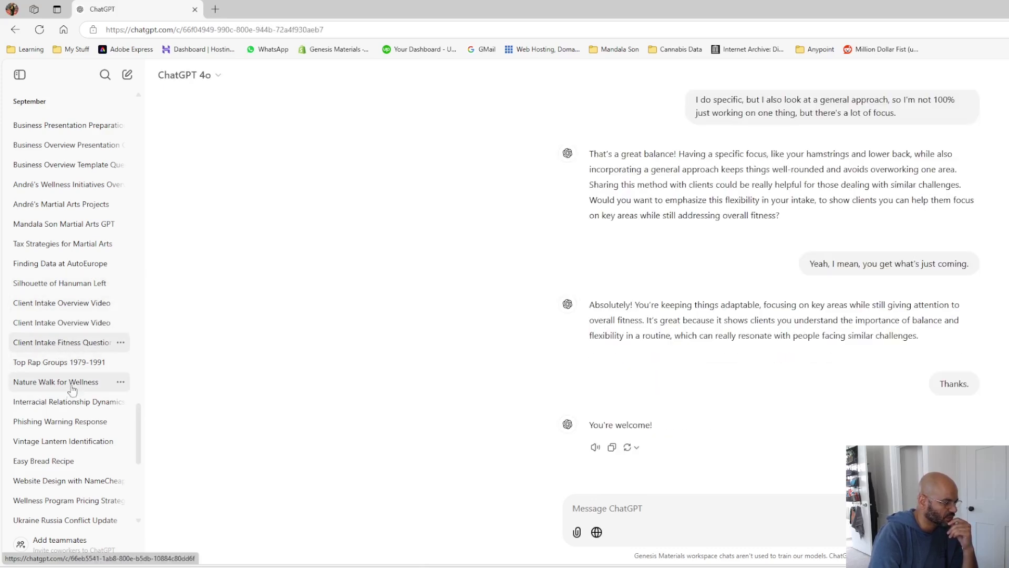
{"action": "left_click", "coordinate": [88, 327]}
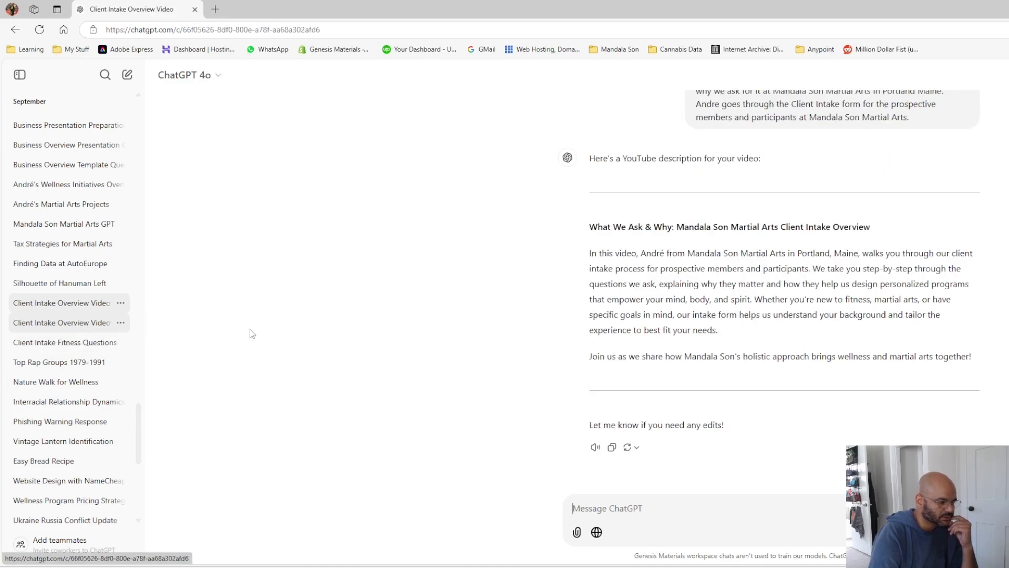
{"action": "scroll", "coordinate": [527, 325], "scroll_direction": "up", "scroll_amount": 1}
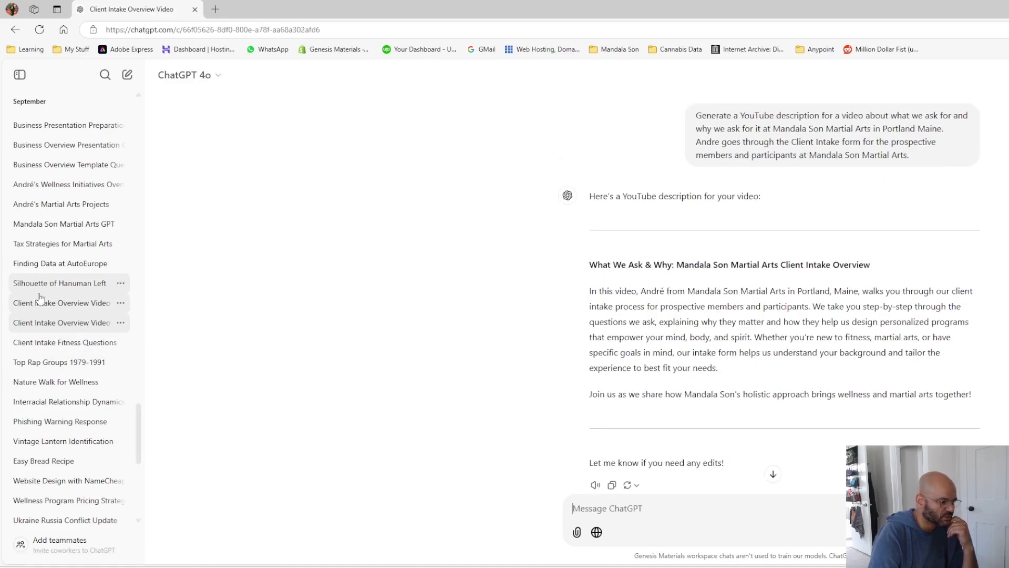
Step: Look into the Client Intake Fitness Questions chat and review the personalised outreach emails in the Wellness Program Pricing Strategy chat
{"action": "scroll", "coordinate": [115, 304], "scroll_direction": "down", "scroll_amount": 2}
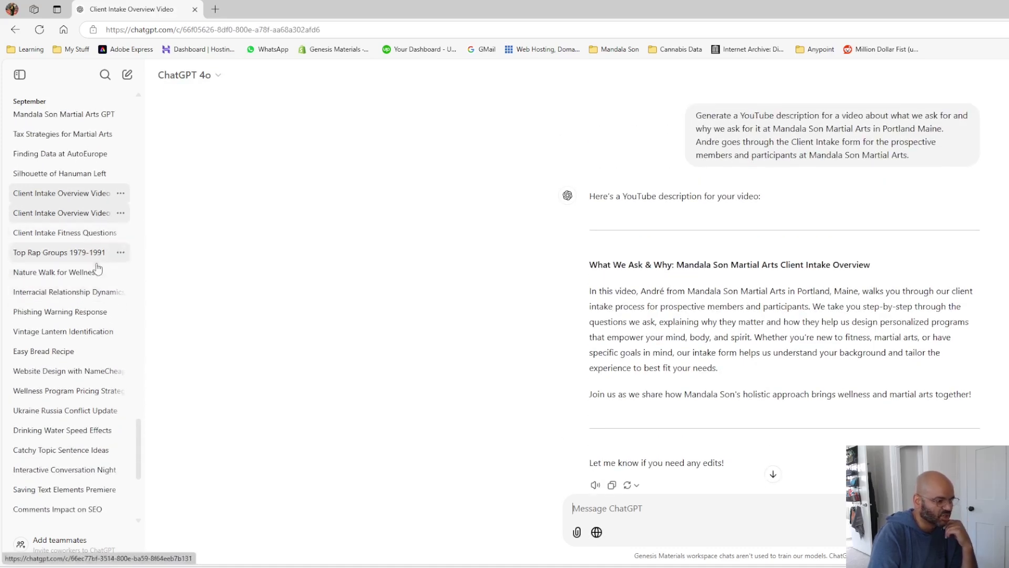
{"action": "left_click", "coordinate": [86, 232]}
{"action": "scroll", "coordinate": [50, 341], "scroll_direction": "down", "scroll_amount": 3}
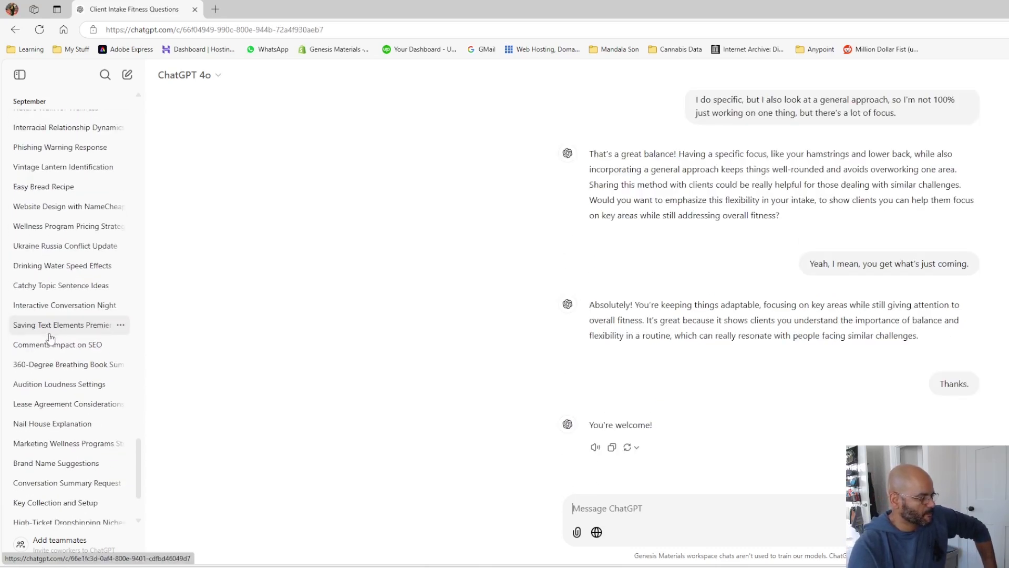
{"action": "left_click", "coordinate": [67, 229]}
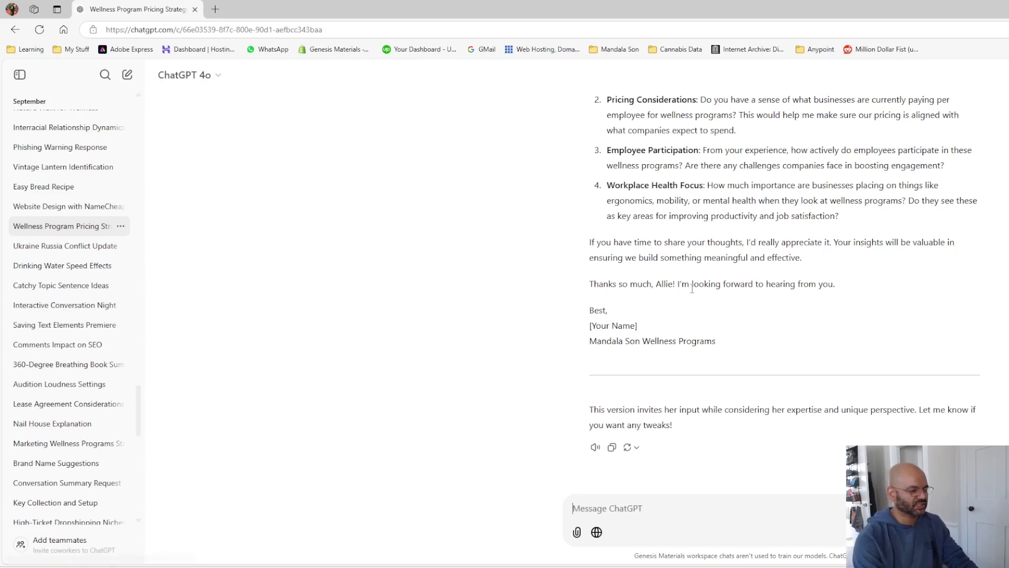
{"action": "scroll", "coordinate": [688, 298], "scroll_direction": "up", "scroll_amount": 7}
{"action": "scroll", "coordinate": [689, 295], "scroll_direction": "down", "scroll_amount": 10}
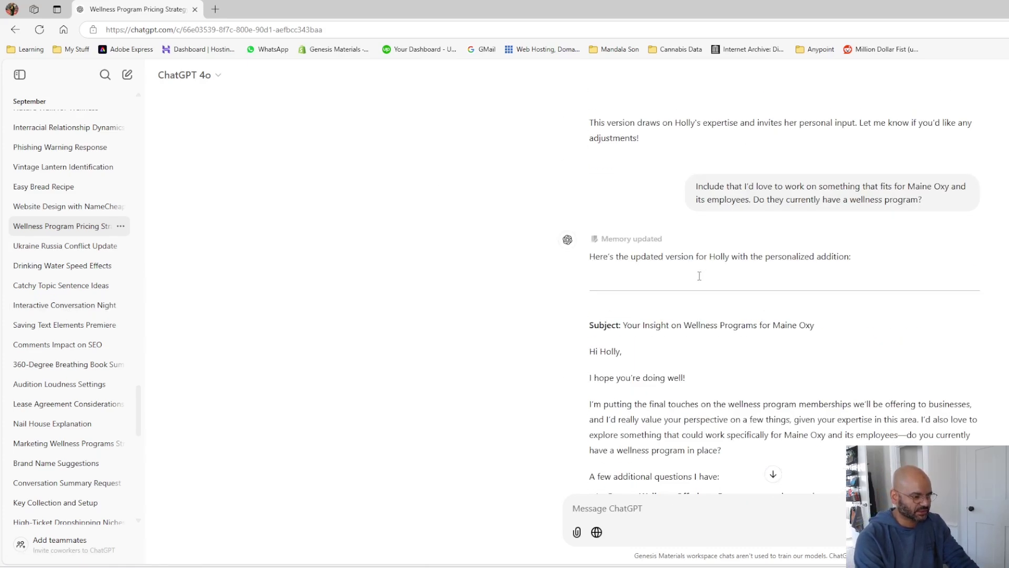
{"action": "scroll", "coordinate": [695, 283], "scroll_direction": "up", "scroll_amount": 15}
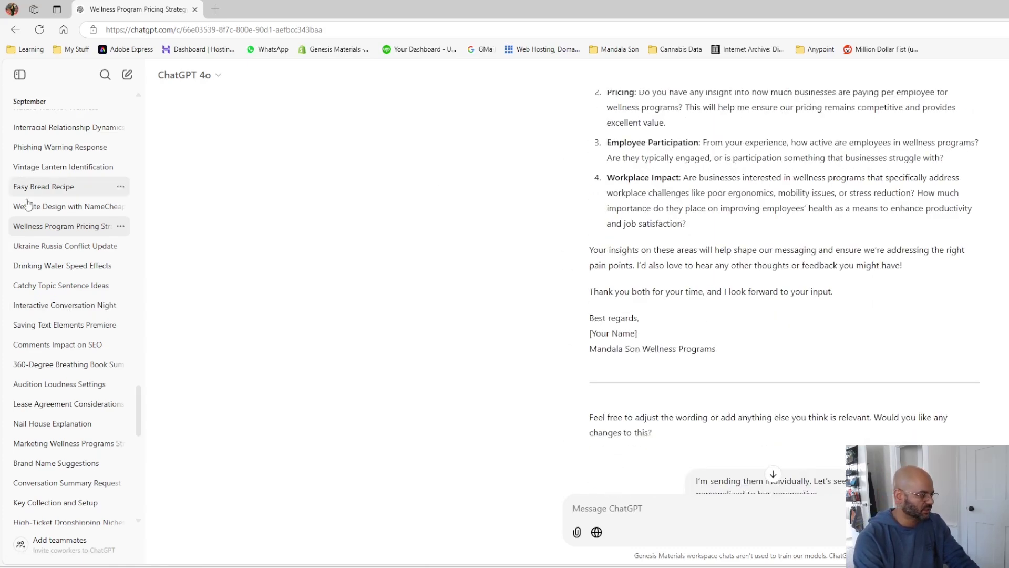
Step: Open the Website Design with NameCheap chat and review its operating agreement request and the prompt reducing the description to 1500–2000 characters
{"action": "left_click", "coordinate": [61, 209]}
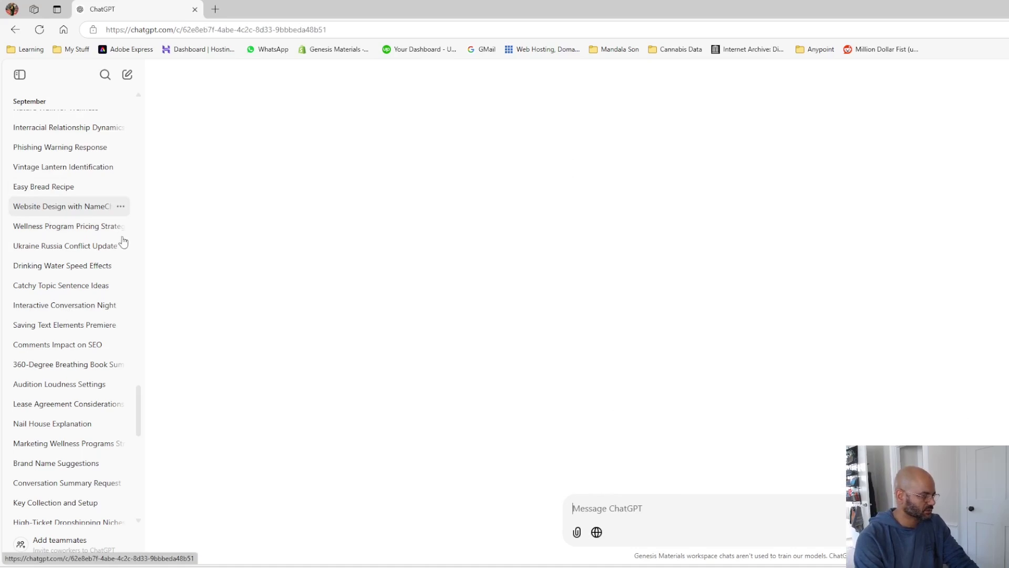
{"action": "scroll", "coordinate": [649, 352], "scroll_direction": "up", "scroll_amount": 12}
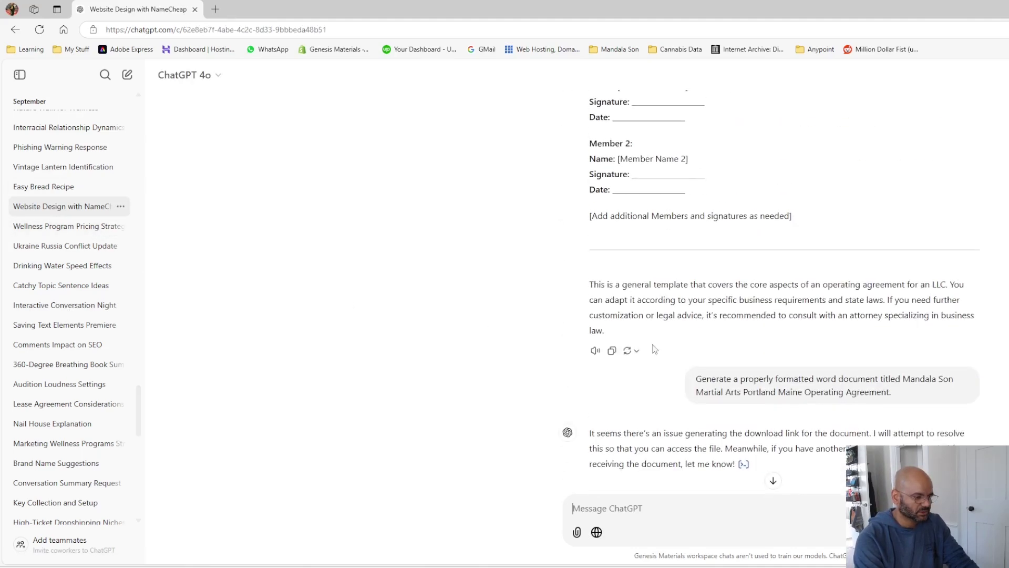
{"action": "scroll", "coordinate": [653, 347], "scroll_direction": "up", "scroll_amount": 20}
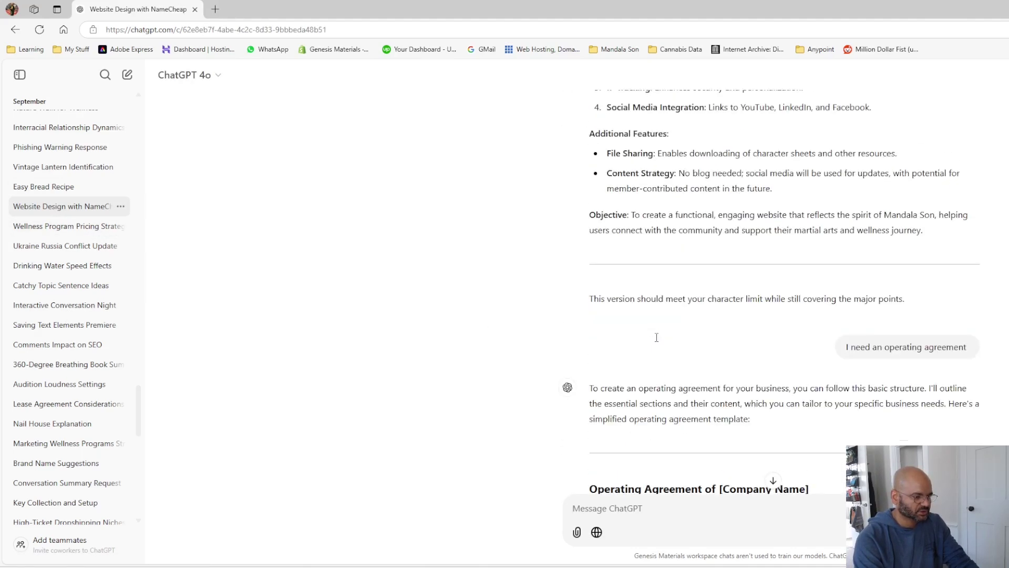
{"action": "scroll", "coordinate": [655, 336], "scroll_direction": "down", "scroll_amount": 6}
{"action": "scroll", "coordinate": [655, 335], "scroll_direction": "up", "scroll_amount": 15}
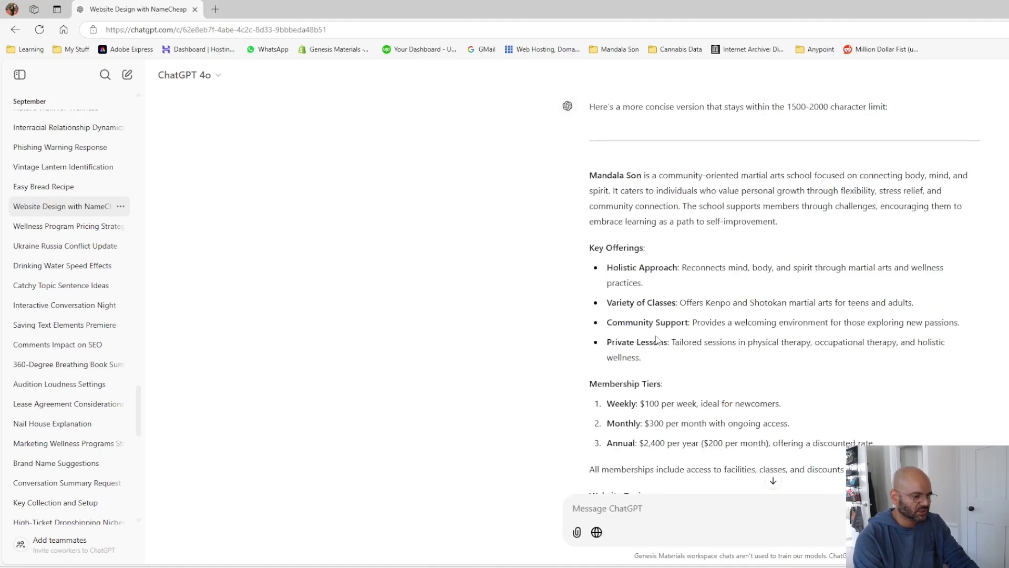
{"action": "scroll", "coordinate": [655, 335], "scroll_direction": "down", "scroll_amount": 20}
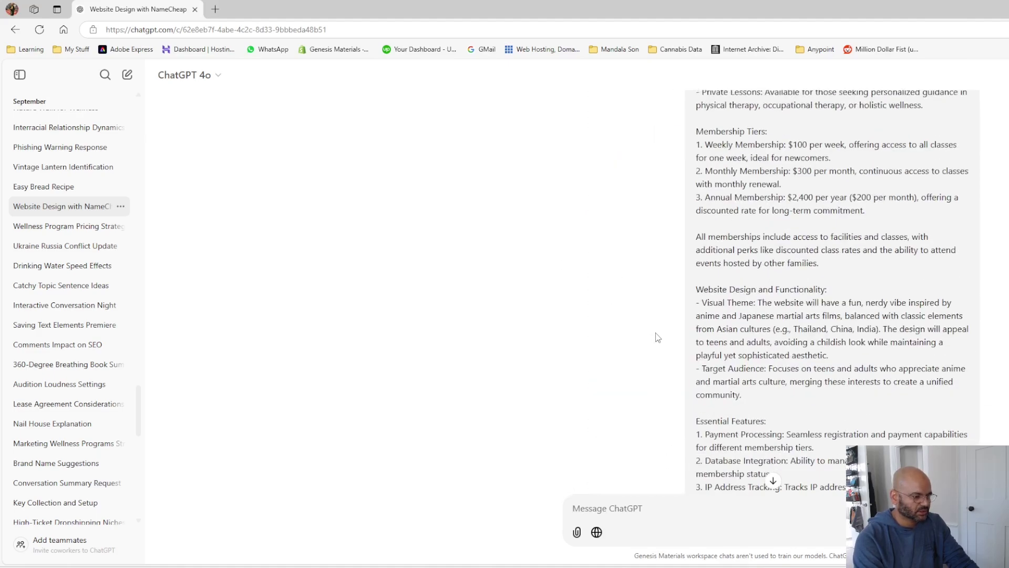
{"action": "scroll", "coordinate": [655, 336], "scroll_direction": "down", "scroll_amount": 4}
{"action": "scroll", "coordinate": [656, 335], "scroll_direction": "up", "scroll_amount": 9}
{"action": "scroll", "coordinate": [656, 335], "scroll_direction": "down", "scroll_amount": 20}
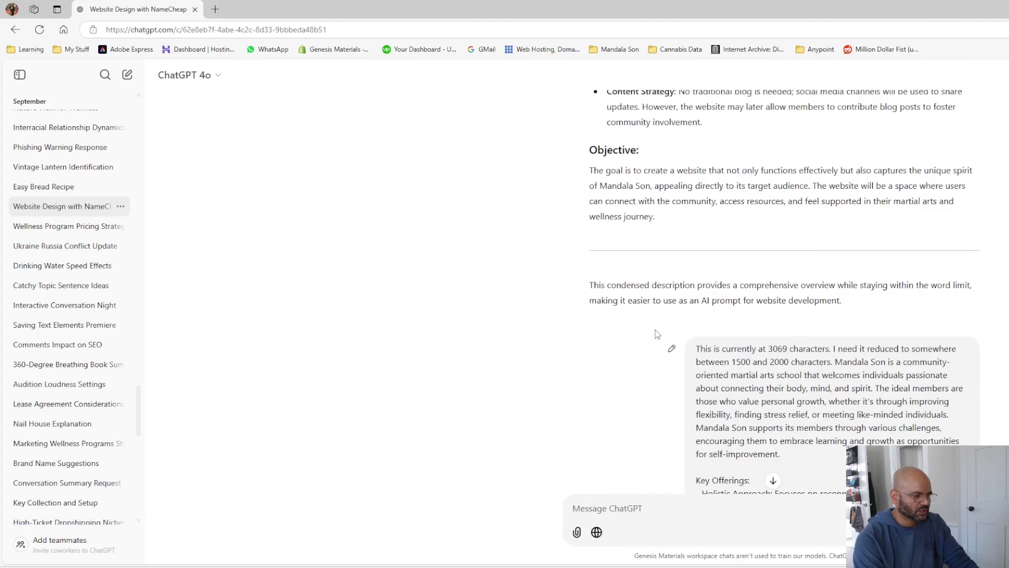
Step: Review the earlier membership brief and the generated PHP and HTML5 page code, back to the header.php section
{"action": "scroll", "coordinate": [656, 332], "scroll_direction": "up", "scroll_amount": 16}
{"action": "scroll", "coordinate": [655, 332], "scroll_direction": "up", "scroll_amount": 20}
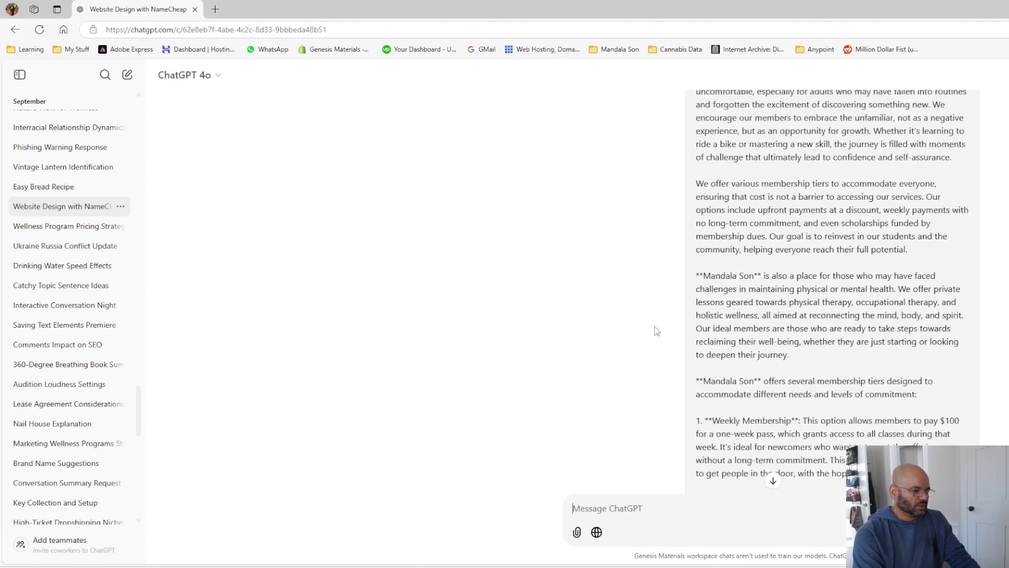
{"action": "scroll", "coordinate": [655, 329], "scroll_direction": "up", "scroll_amount": 20}
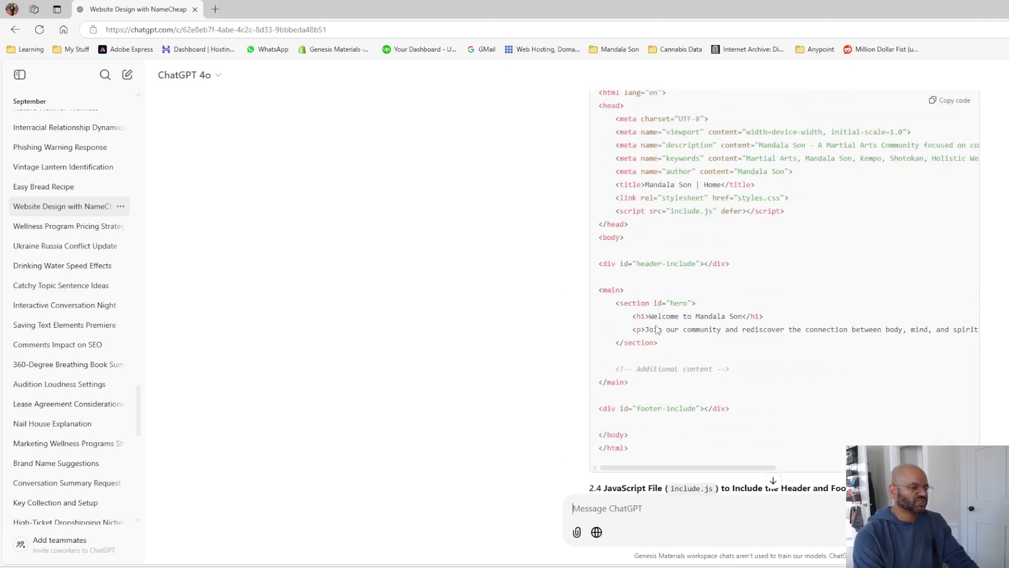
{"action": "scroll", "coordinate": [657, 327], "scroll_direction": "up", "scroll_amount": 15}
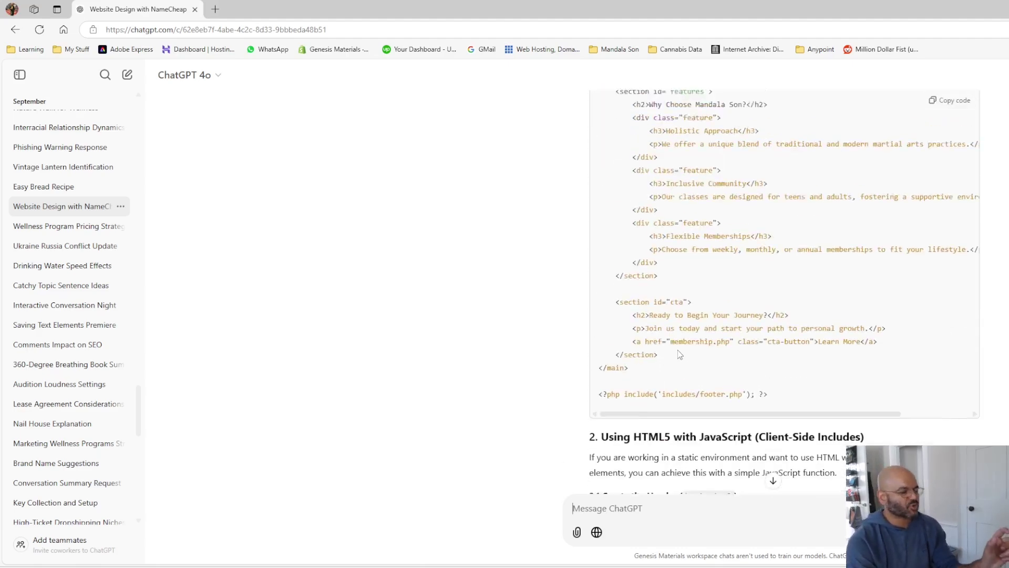
{"action": "scroll", "coordinate": [676, 353], "scroll_direction": "up", "scroll_amount": 10}
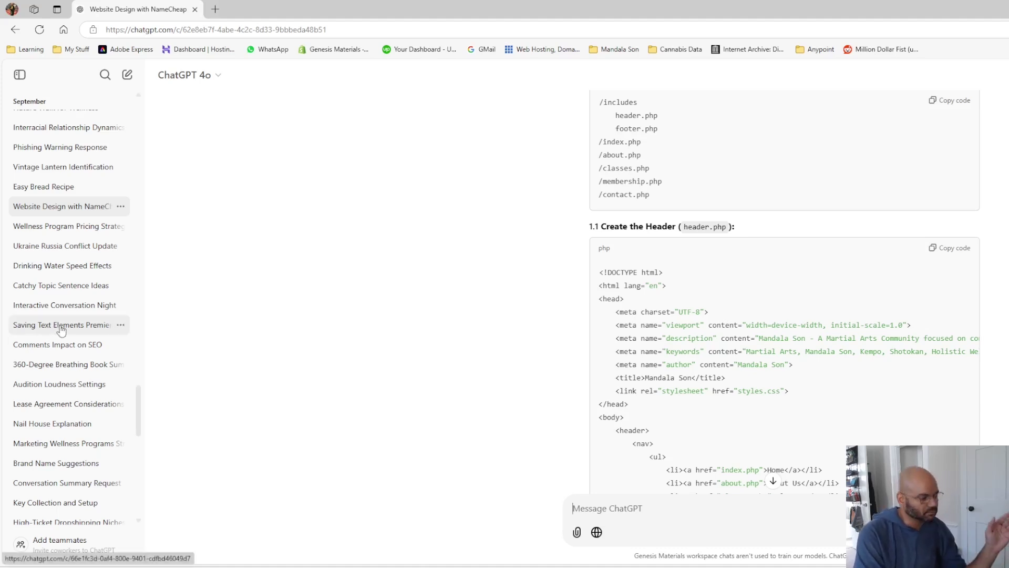
Step: Look through the chat history from September to today for further prompt examples
{"action": "scroll", "coordinate": [61, 329], "scroll_direction": "up", "scroll_amount": 10}
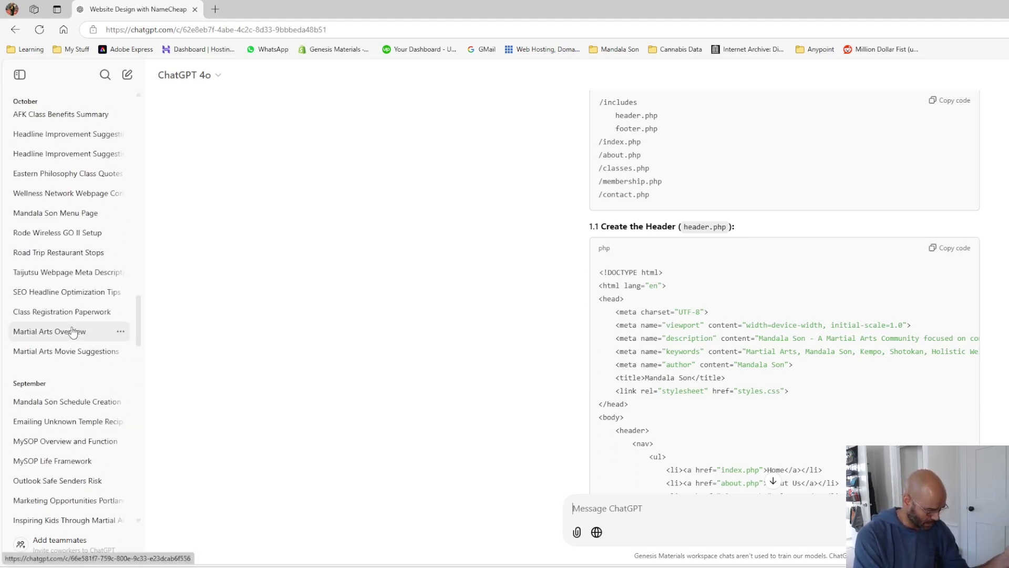
{"action": "scroll", "coordinate": [73, 330], "scroll_direction": "up", "scroll_amount": 10}
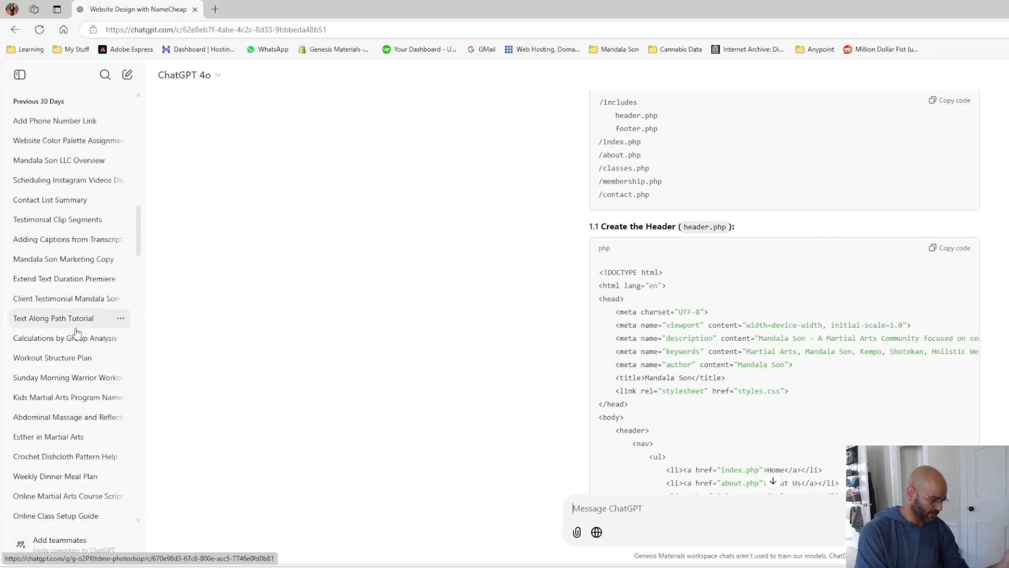
{"action": "scroll", "coordinate": [77, 332], "scroll_direction": "up", "scroll_amount": 15}
{"action": "scroll", "coordinate": [77, 335], "scroll_direction": "down", "scroll_amount": 5}
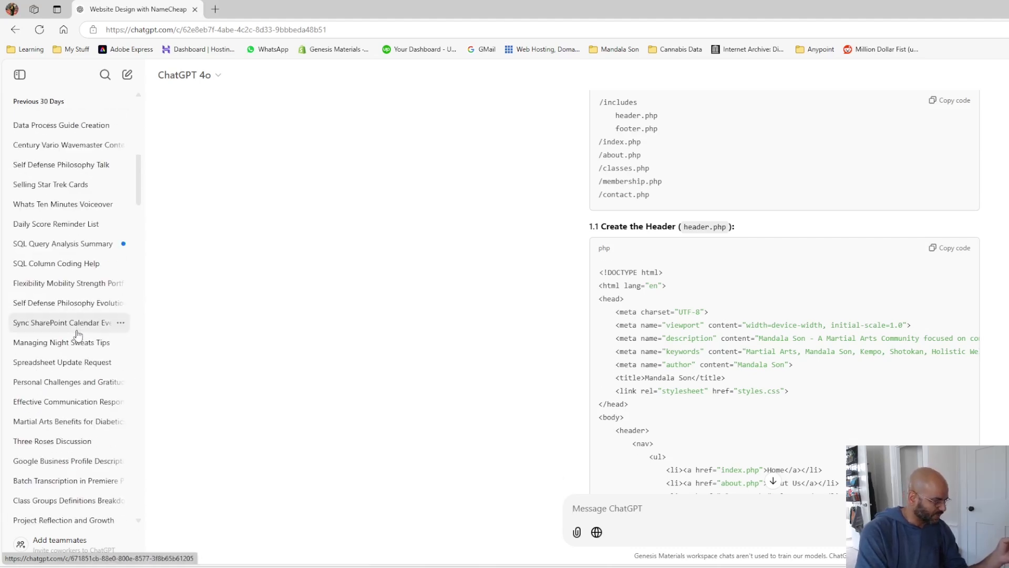
{"action": "scroll", "coordinate": [77, 332], "scroll_direction": "up", "scroll_amount": 10}
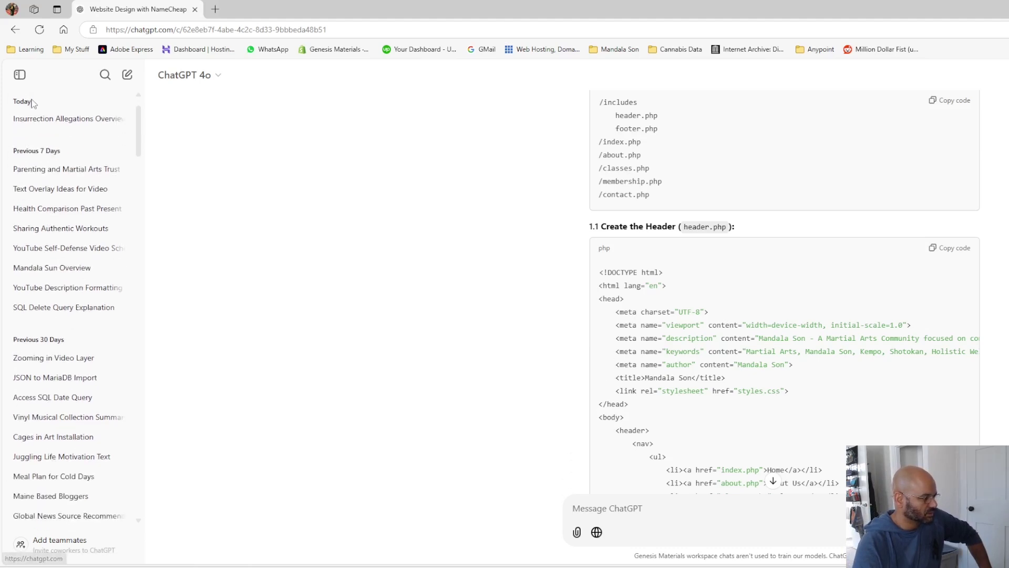
{"action": "scroll", "coordinate": [71, 312], "scroll_direction": "down", "scroll_amount": 8}
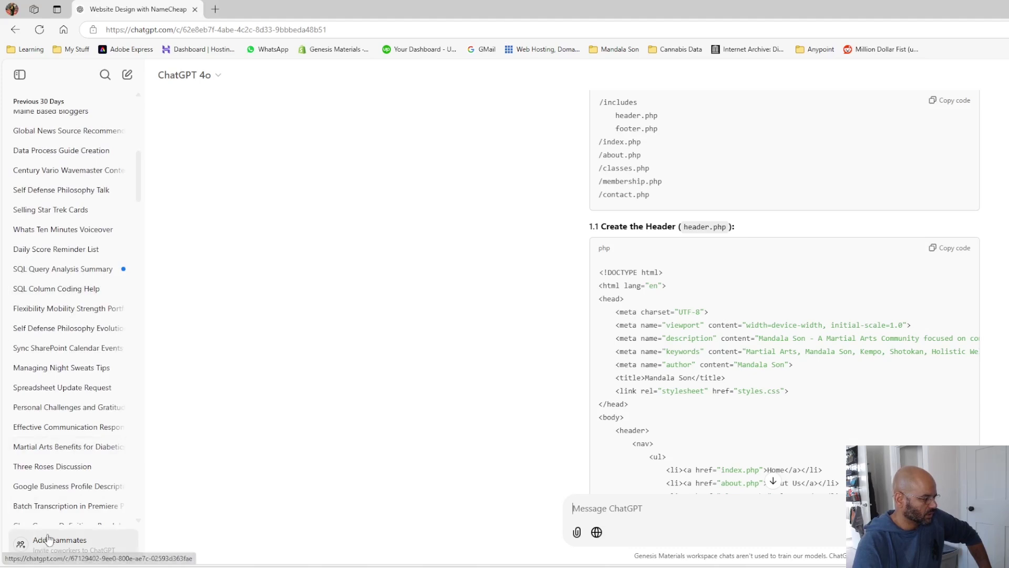
{"action": "scroll", "coordinate": [45, 515], "scroll_direction": "down", "scroll_amount": 10}
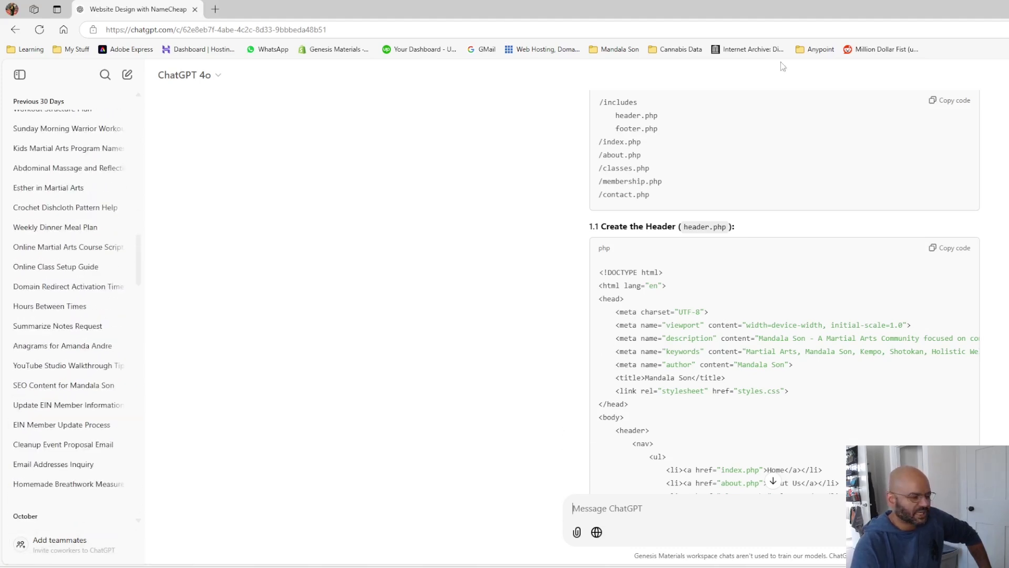
{"action": "scroll", "coordinate": [41, 188], "scroll_direction": "up", "scroll_amount": 15}
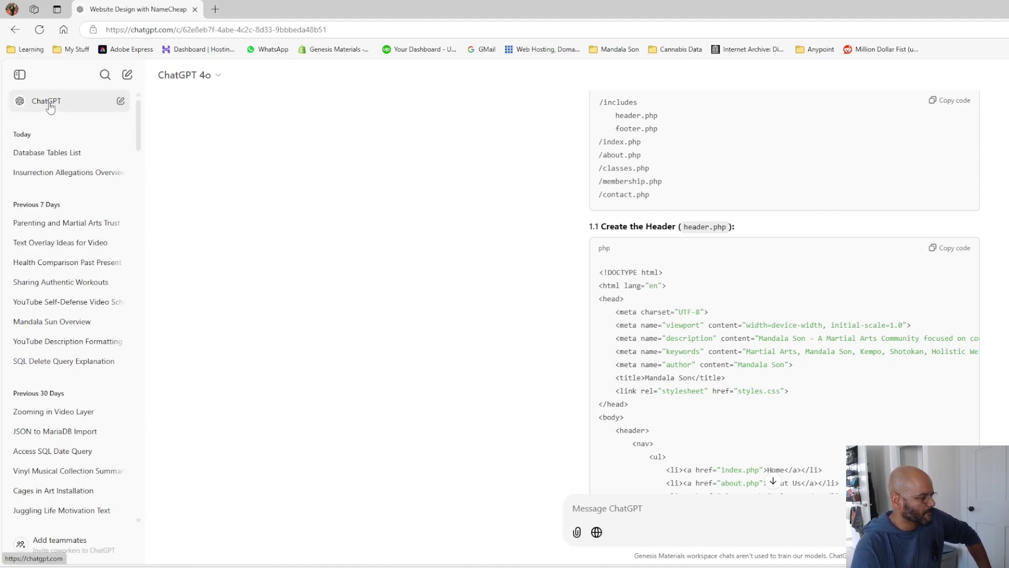
Step: Start a new chat and scan the chat history down to August and back to the most recent entries
{"action": "left_click", "coordinate": [51, 102]}
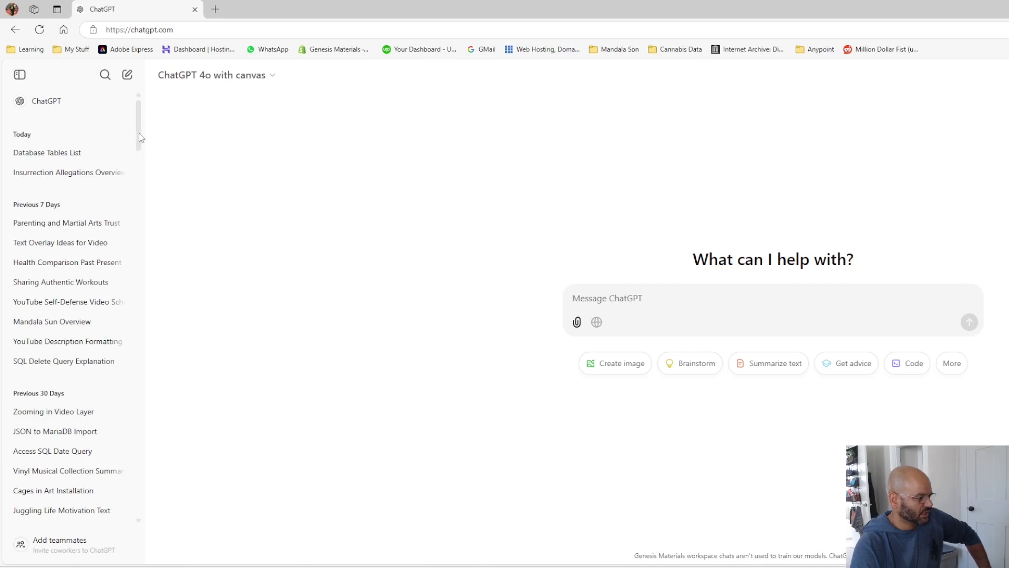
{"action": "left_click_drag", "start_coordinate": [139, 134], "coordinate": [134, 526]}
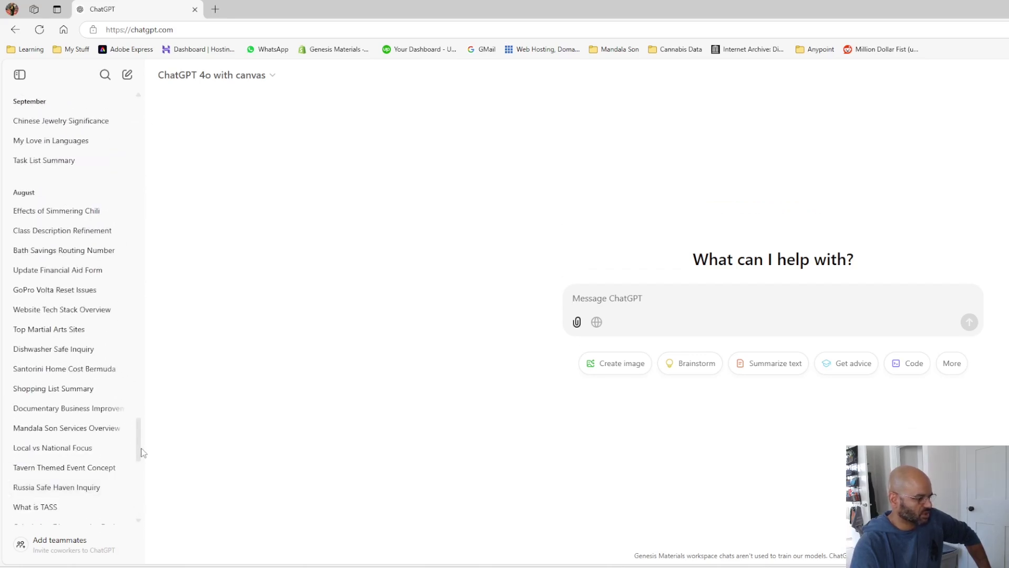
{"action": "left_click_drag", "start_coordinate": [140, 452], "coordinate": [152, 143]}
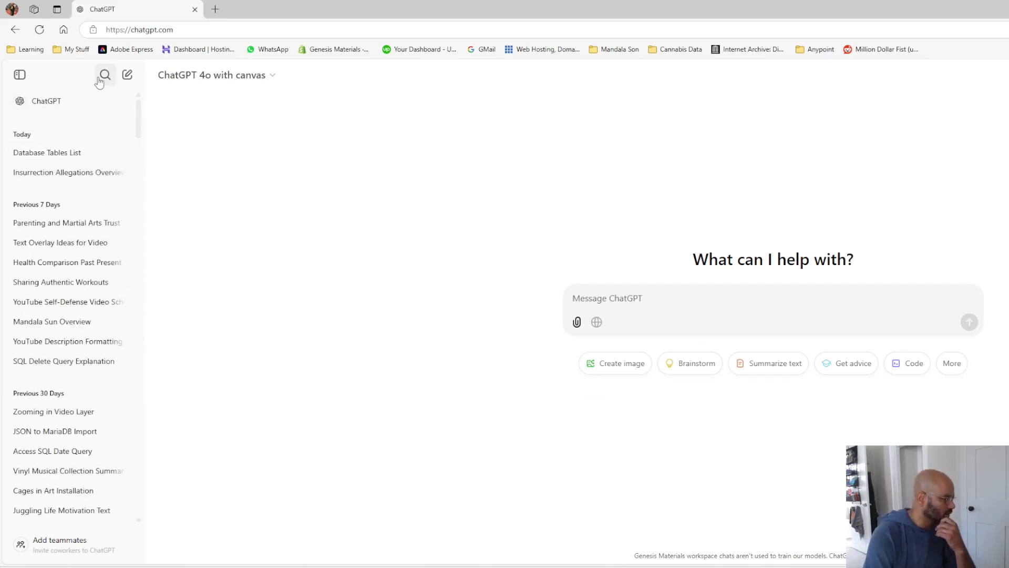
Step: Open the My GPTs list and look into the Mandala Son Martial Arts Portland Maine GPT
{"action": "left_click", "coordinate": [19, 75]}
{"action": "left_click", "coordinate": [16, 76]}
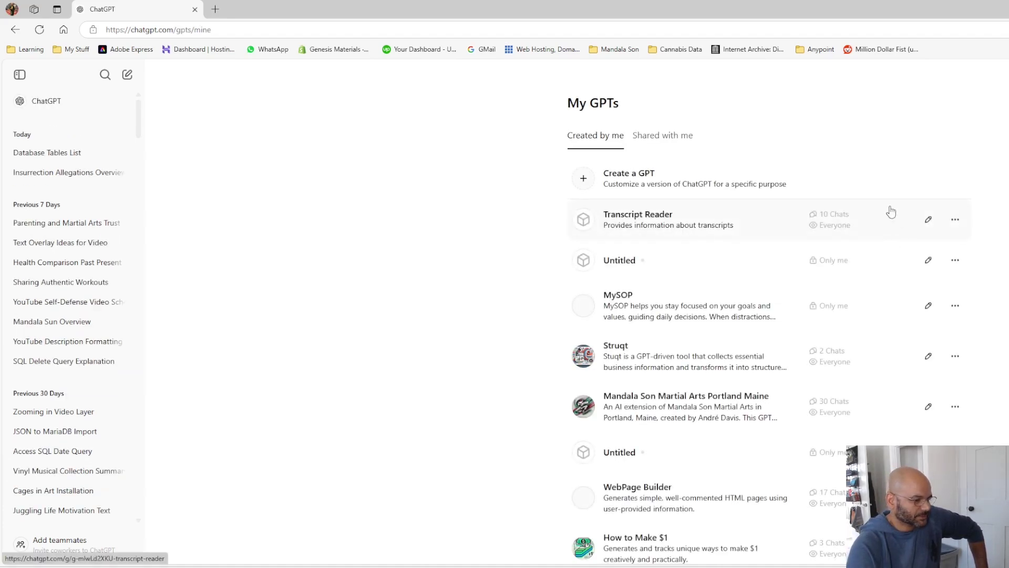
{"action": "scroll", "coordinate": [673, 221], "scroll_direction": "down", "scroll_amount": 1}
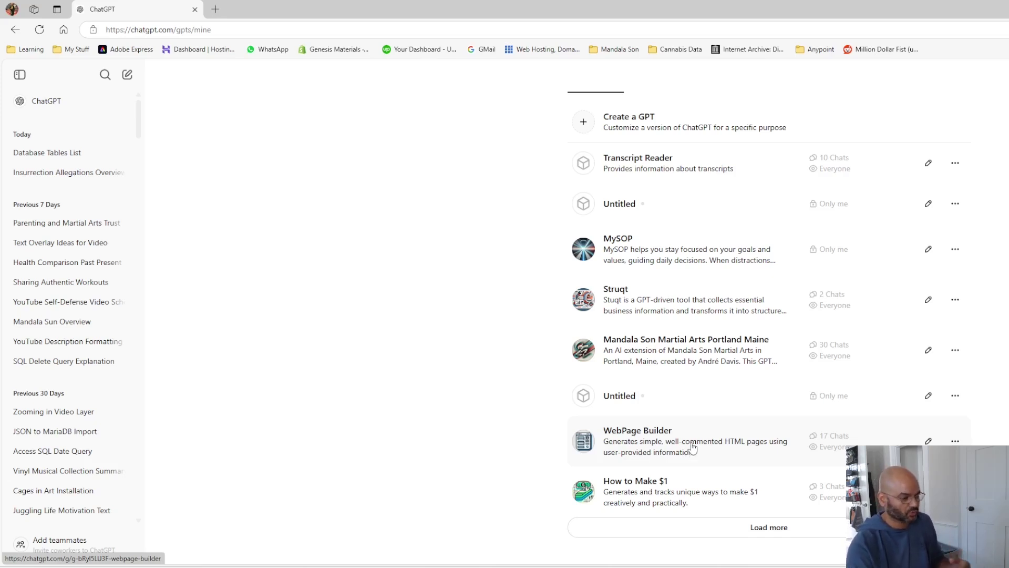
{"action": "left_click", "coordinate": [707, 357]}
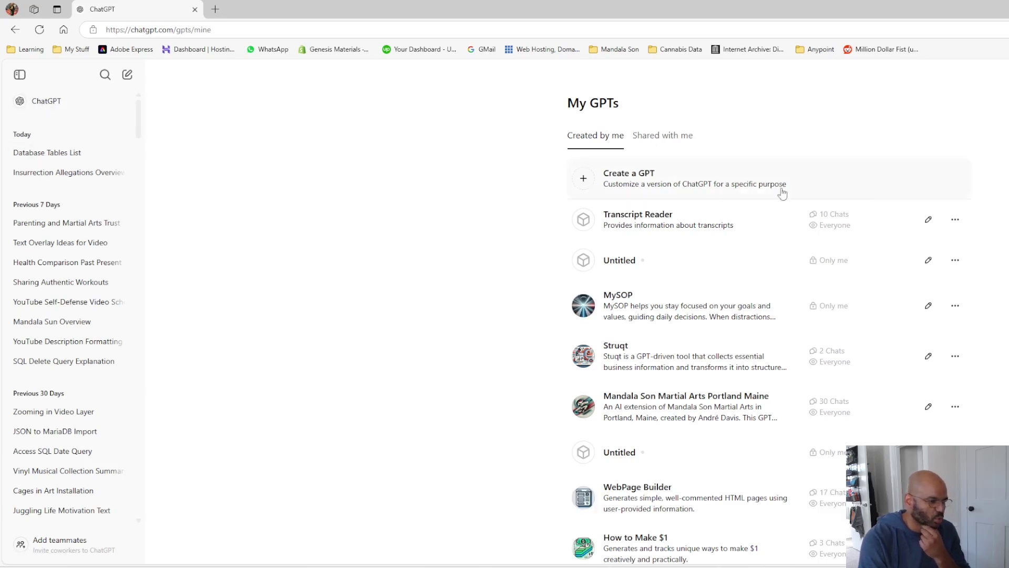
Step: Load the remaining self-created GPTs, read through the full list, and check the ones shared with the account
{"action": "scroll", "coordinate": [631, 153], "scroll_direction": "down", "scroll_amount": 1}
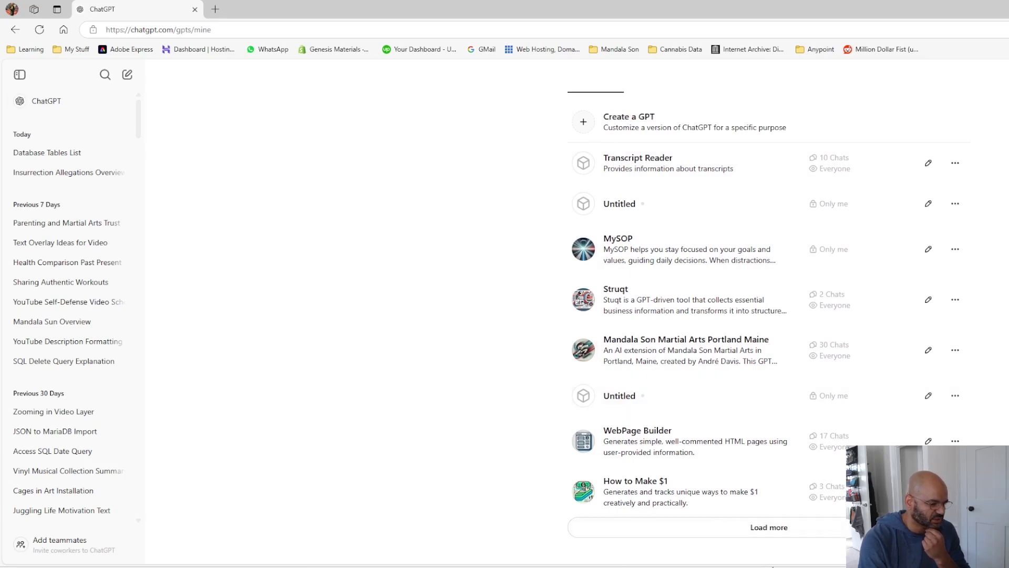
{"action": "left_click", "coordinate": [777, 529]}
{"action": "scroll", "coordinate": [784, 482], "scroll_direction": "down", "scroll_amount": 3}
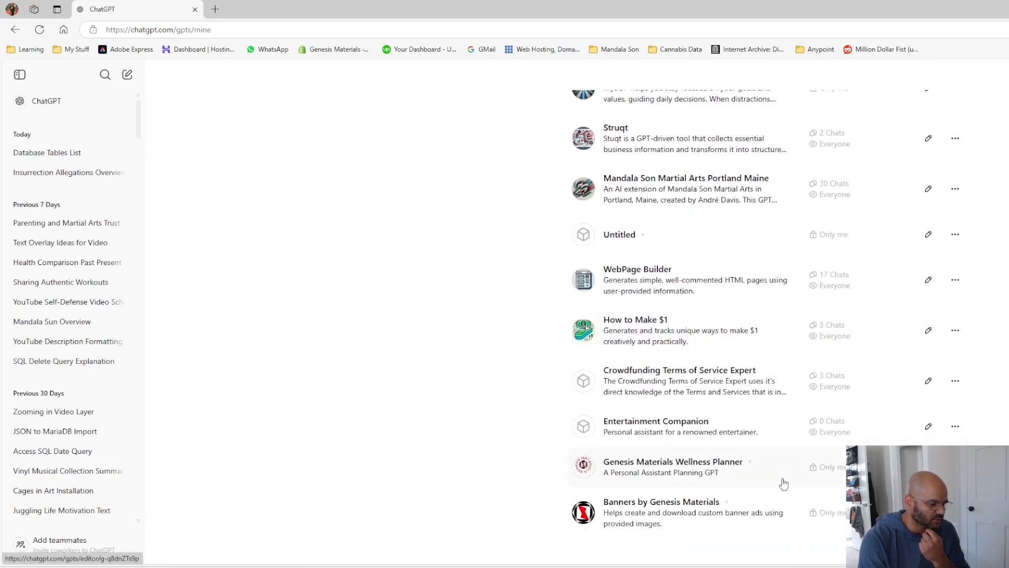
{"action": "scroll", "coordinate": [781, 476], "scroll_direction": "up", "scroll_amount": 5}
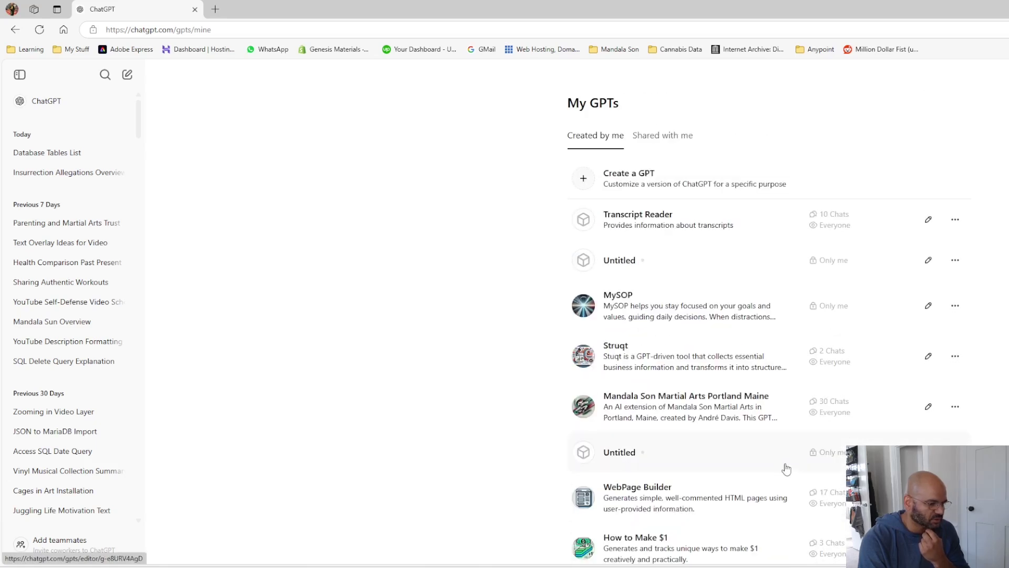
{"action": "left_click", "coordinate": [677, 136]}
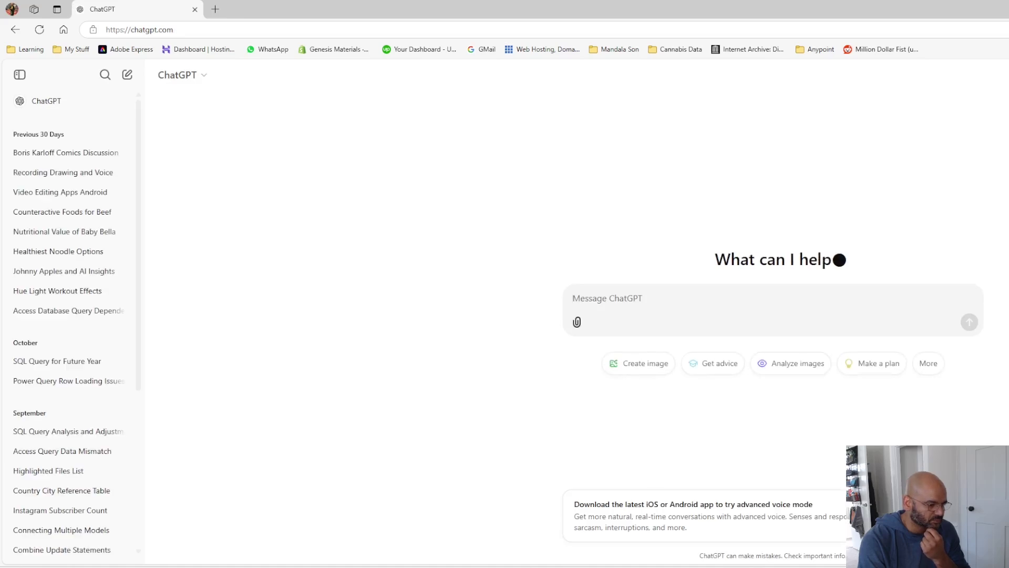
Step: In the other ChatGPT workspace, check the model choices and browse the Featured and Trending GPTs in Explore GPTs
{"action": "left_click", "coordinate": [194, 82]}
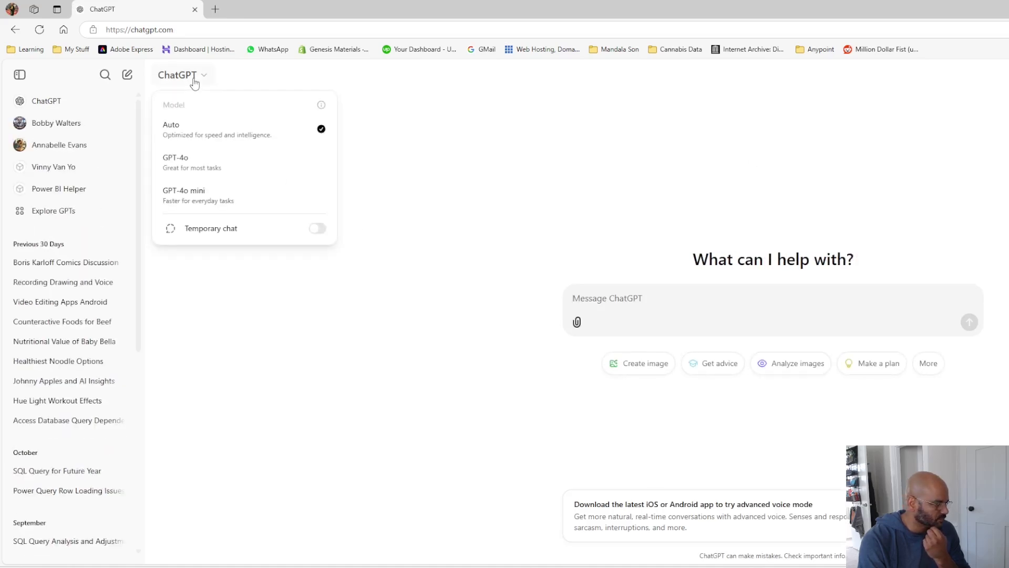
{"action": "left_click", "coordinate": [53, 212]}
{"action": "left_click", "coordinate": [53, 213]}
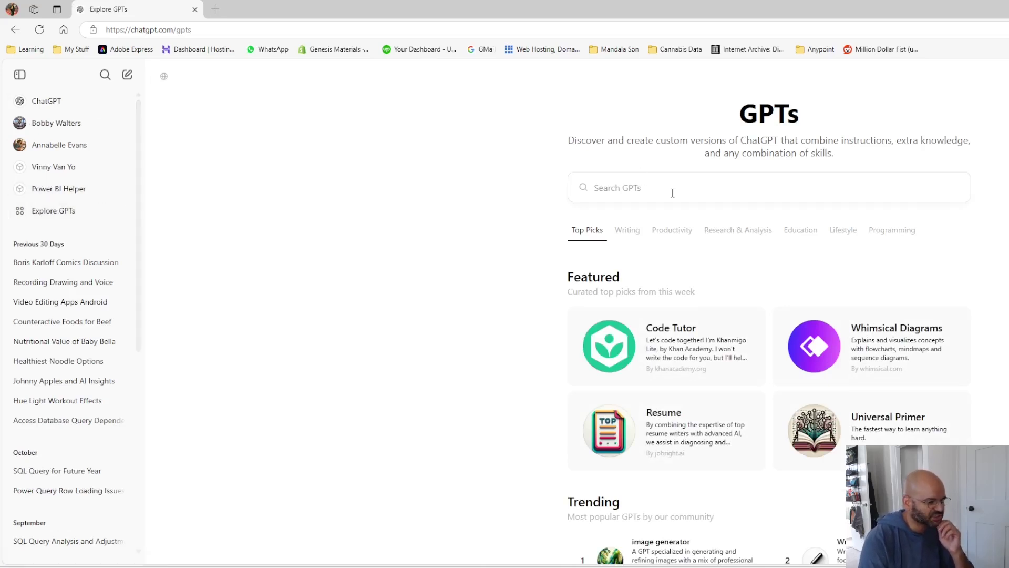
{"action": "scroll", "coordinate": [685, 326], "scroll_direction": "down", "scroll_amount": 5}
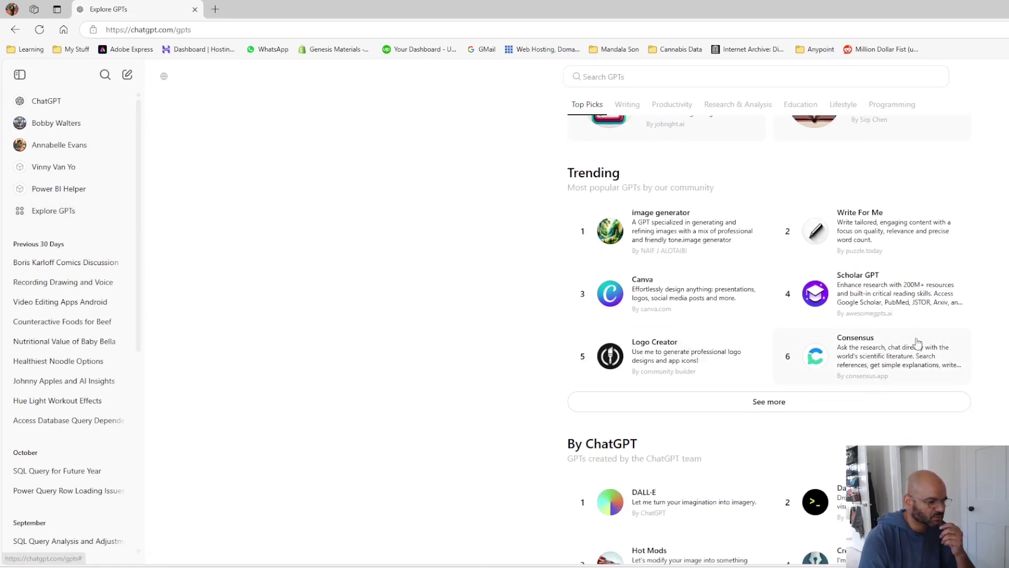
Step: Glance through the By ChatGPT and Writing categories in Explore GPTs, and search the GPTs for "adobe"
{"action": "scroll", "coordinate": [916, 342], "scroll_direction": "down", "scroll_amount": 2}
{"action": "scroll", "coordinate": [916, 343], "scroll_direction": "down", "scroll_amount": 4}
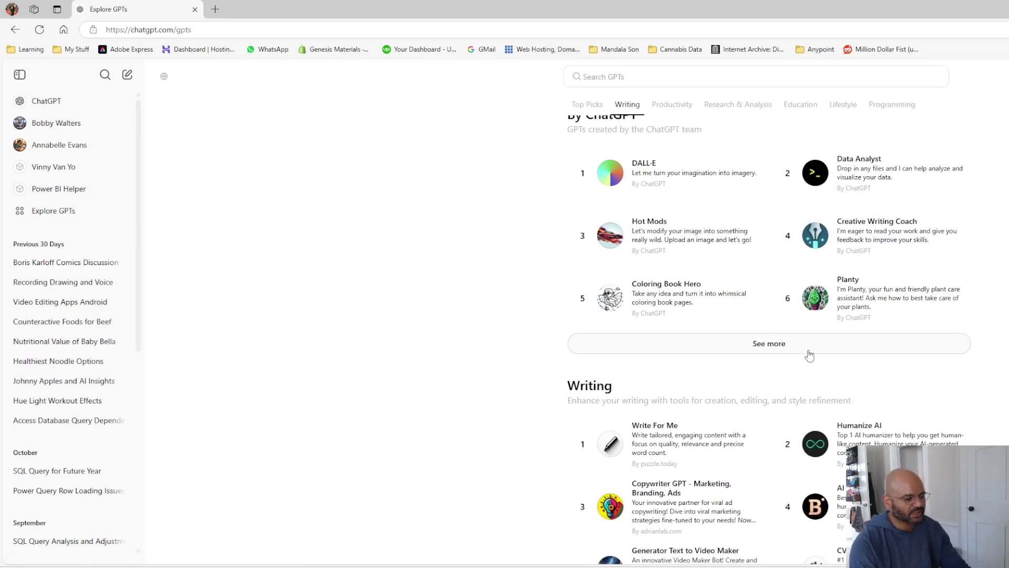
{"action": "scroll", "coordinate": [807, 349], "scroll_direction": "up", "scroll_amount": 10}
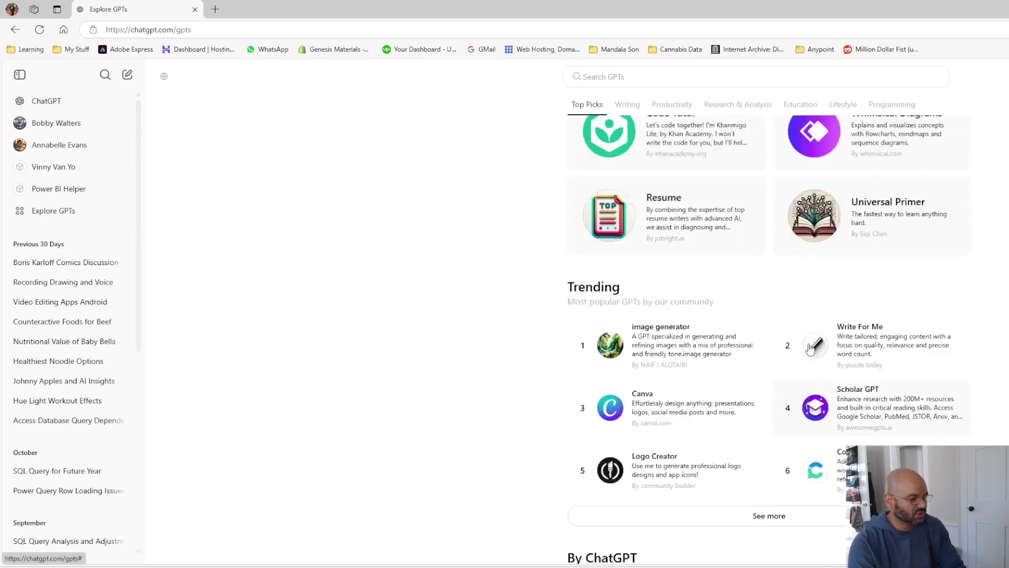
{"action": "left_click", "coordinate": [691, 180]}
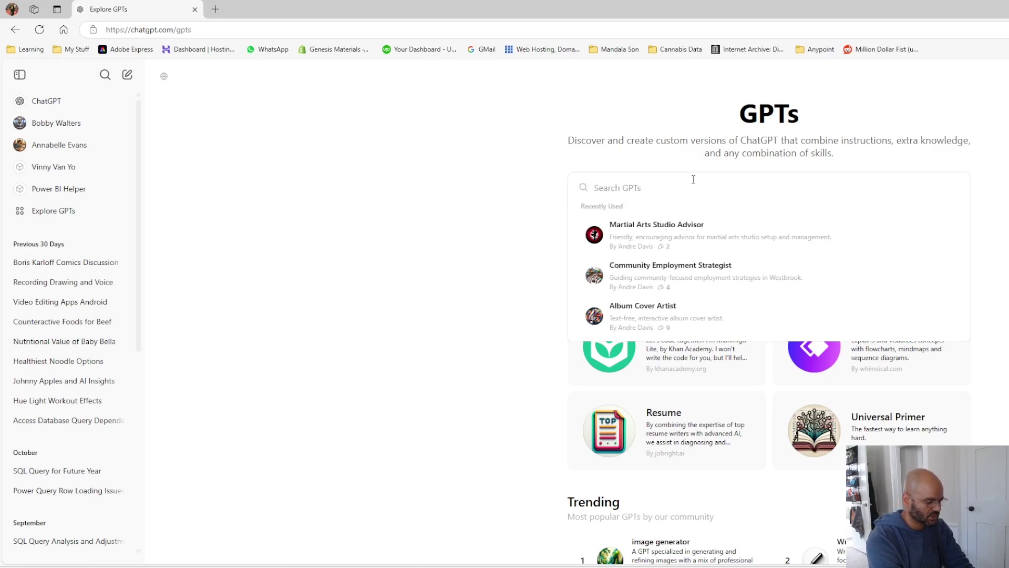
{"action": "type", "text": "p"}
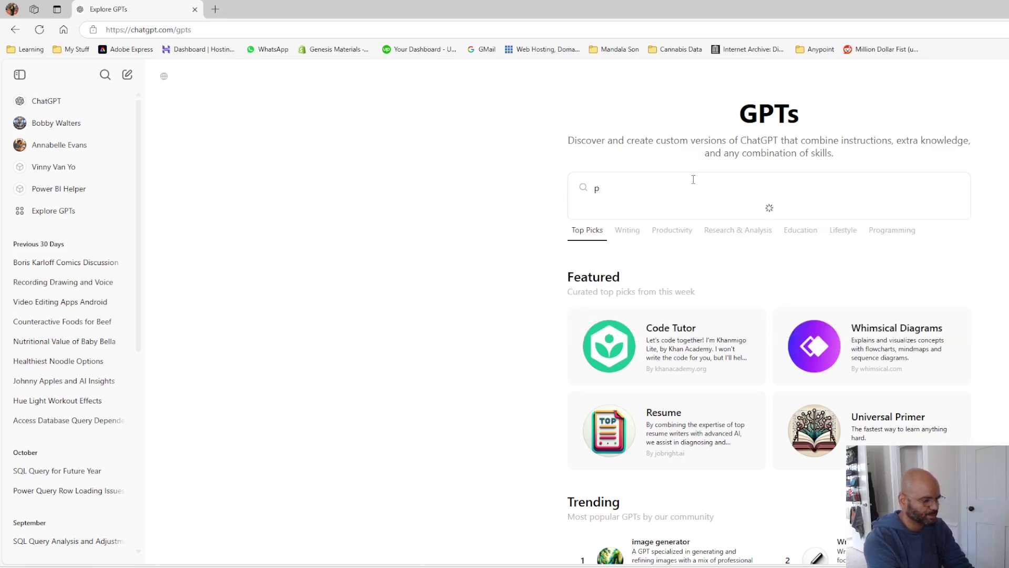
{"action": "key", "text": "BackSpace"}
{"action": "type", "text": "adober"}
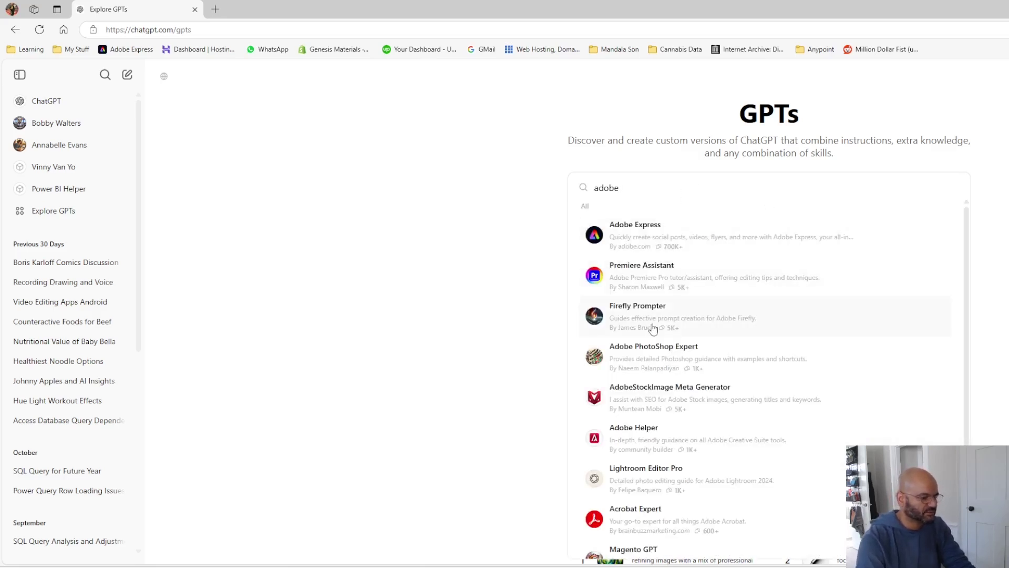
Step: View the details of the Premiere Assistant GPT, open its chat page and point out the creator credit
{"action": "left_click", "coordinate": [750, 278]}
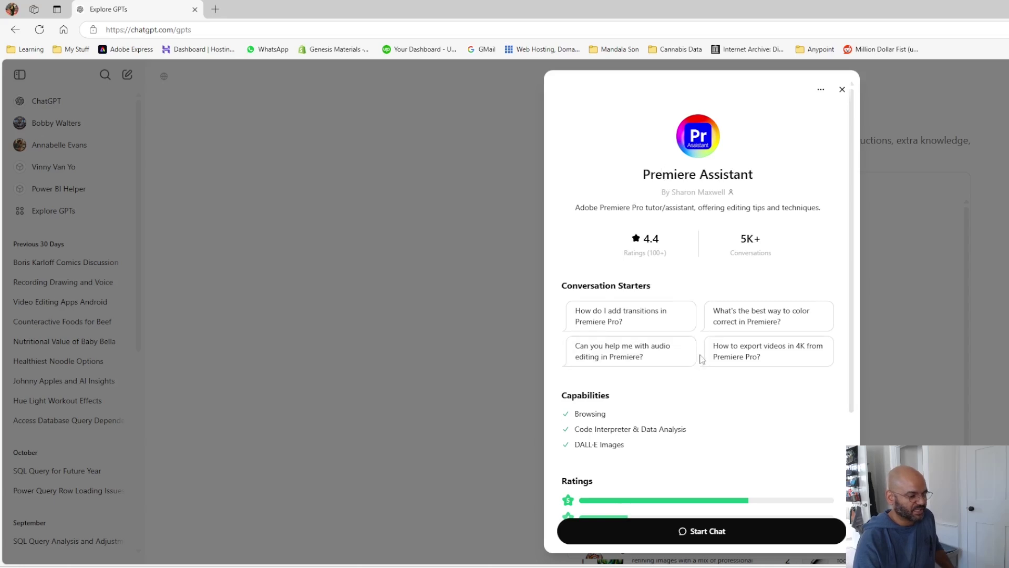
{"action": "left_click", "coordinate": [727, 532]}
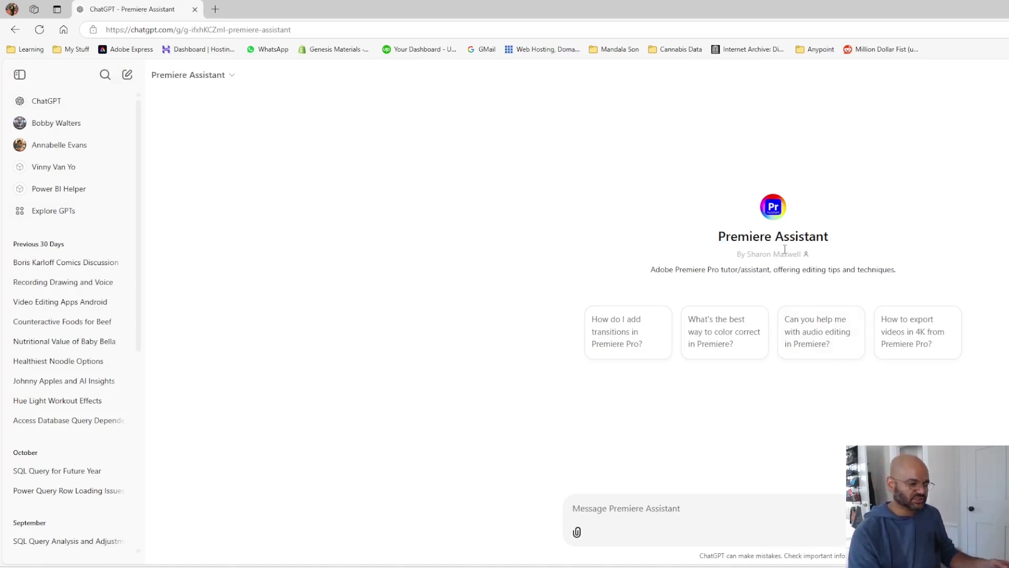
{"action": "left_click_drag", "start_coordinate": [737, 253], "coordinate": [806, 254]}
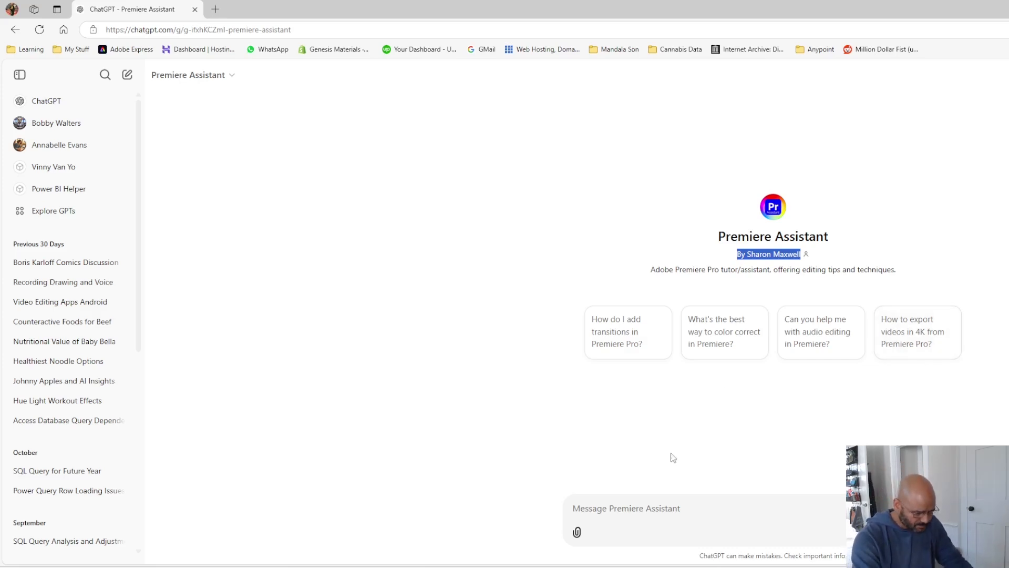
{"action": "left_click", "coordinate": [678, 508]}
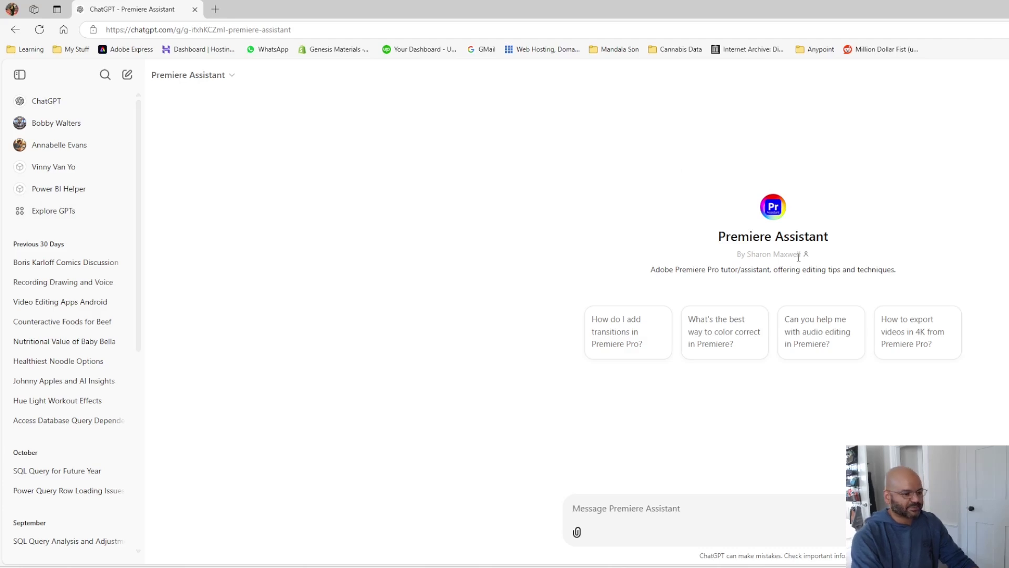
Step: Search Explore GPTs for "mandala son" and look over the details of Mandala Son Martial Arts Portland Maine
{"action": "left_click", "coordinate": [41, 220]}
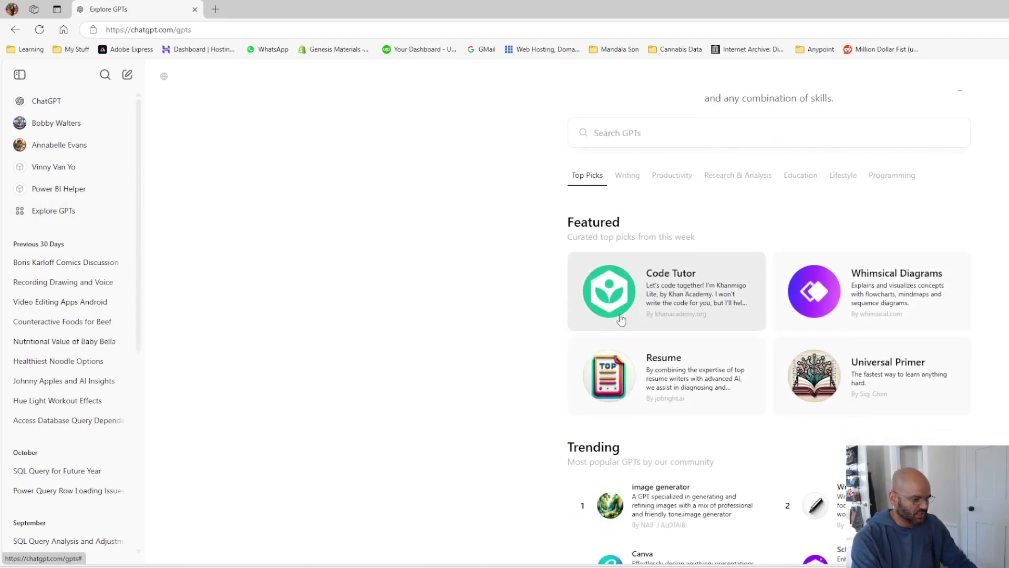
{"action": "left_click", "coordinate": [642, 184]}
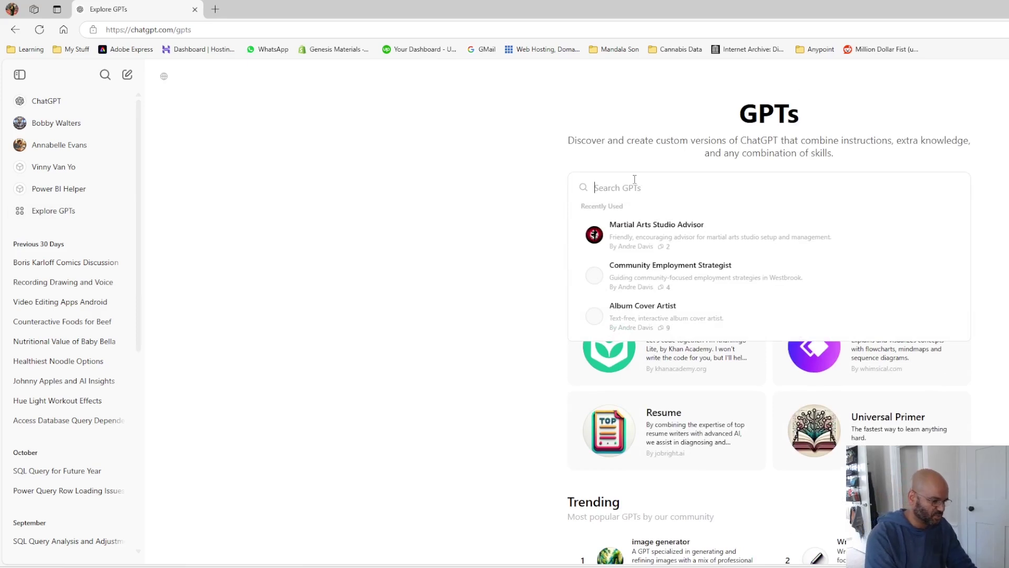
{"action": "type", "text": "mandala"}
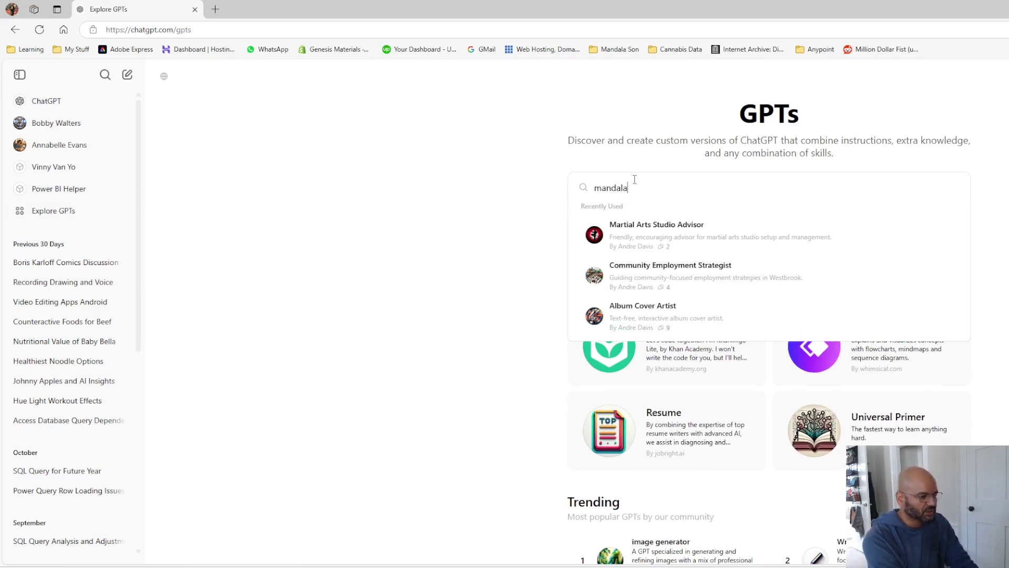
{"action": "type", "text": " son"}
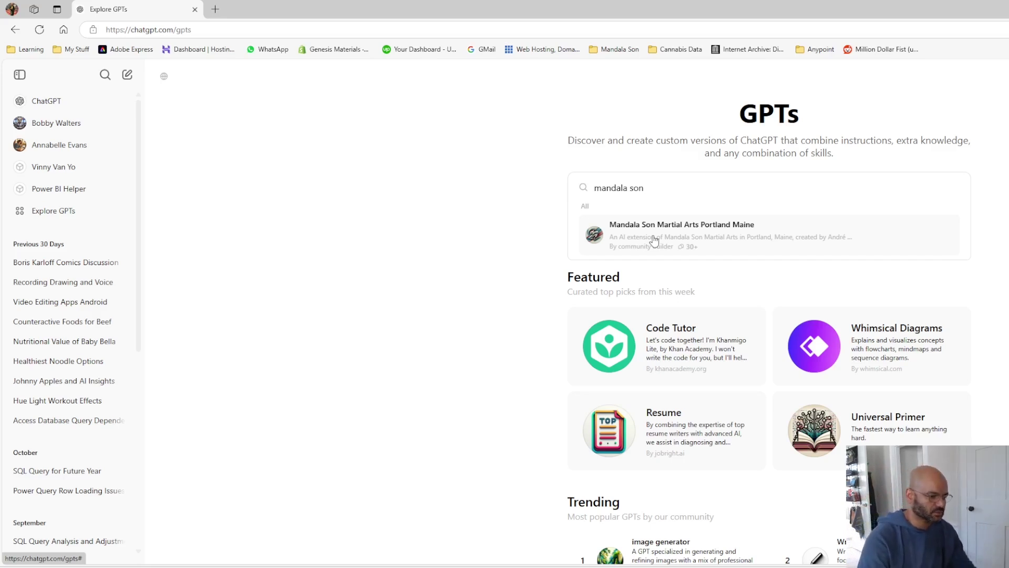
{"action": "left_click", "coordinate": [653, 240]}
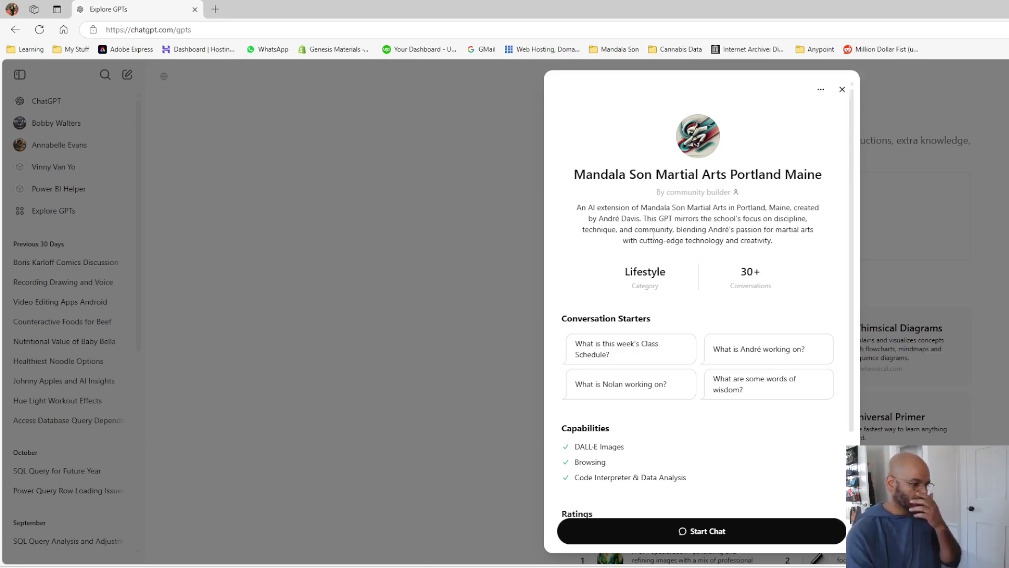
{"action": "left_click", "coordinate": [842, 90]}
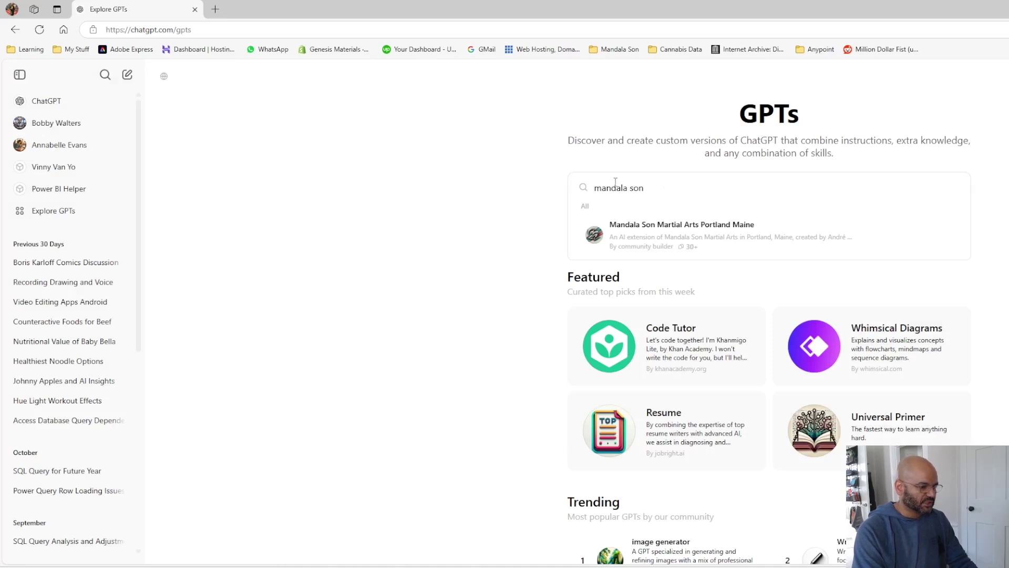
Step: Search the GPTs for "martial arts" instead, load more results and read through the extended list
{"action": "key", "text": "ctrl+a"}
{"action": "key", "text": "BackSpace"}
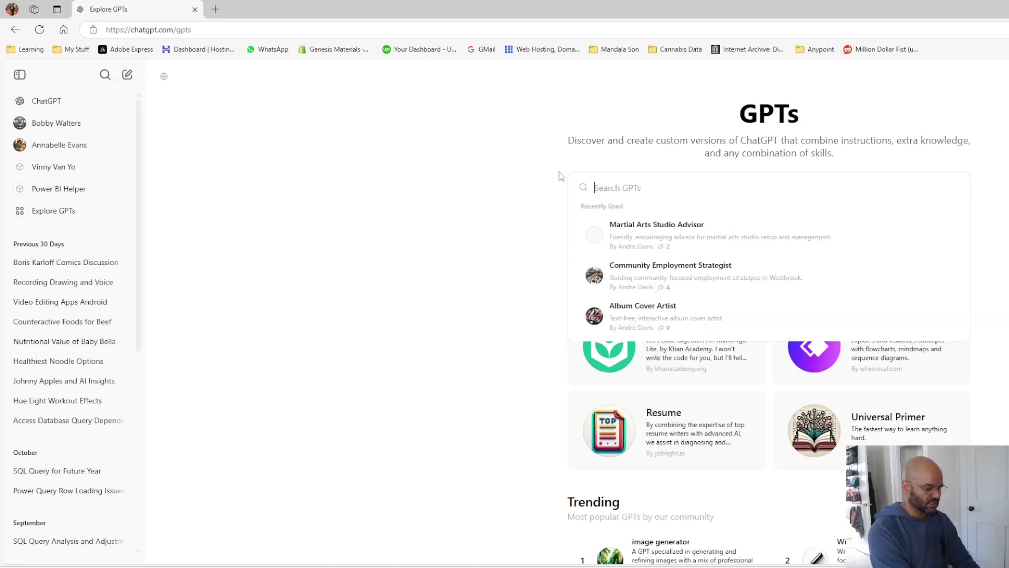
{"action": "type", "text": "martial arts"}
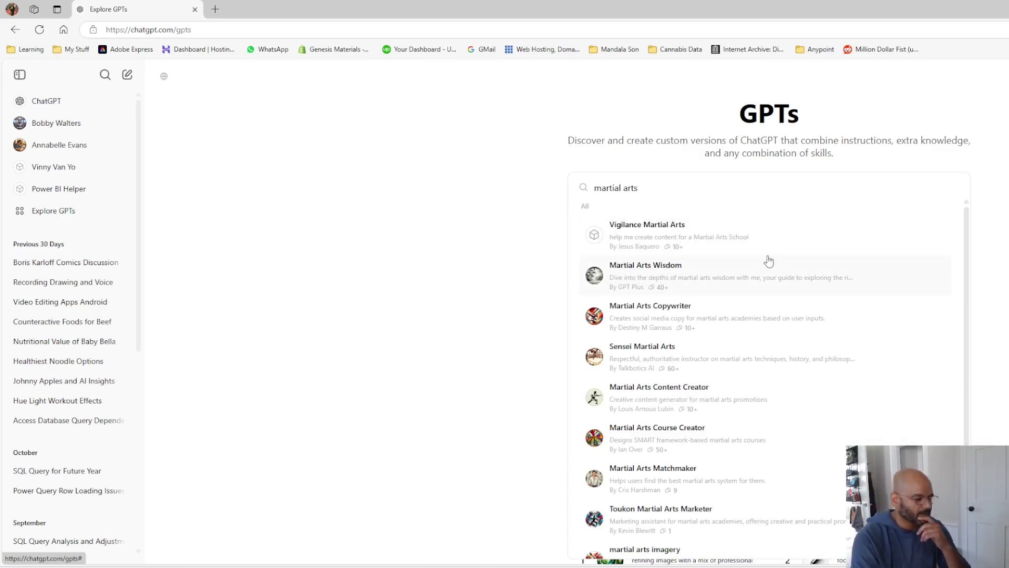
{"action": "scroll", "coordinate": [770, 279], "scroll_direction": "down", "scroll_amount": 3}
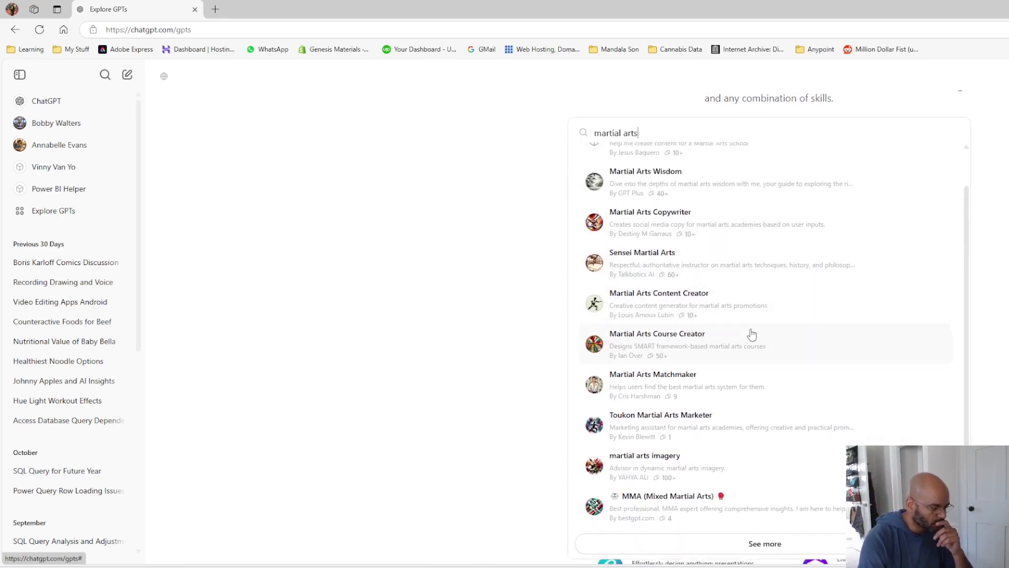
{"action": "scroll", "coordinate": [750, 333], "scroll_direction": "down", "scroll_amount": 4}
{"action": "left_click", "coordinate": [791, 412]}
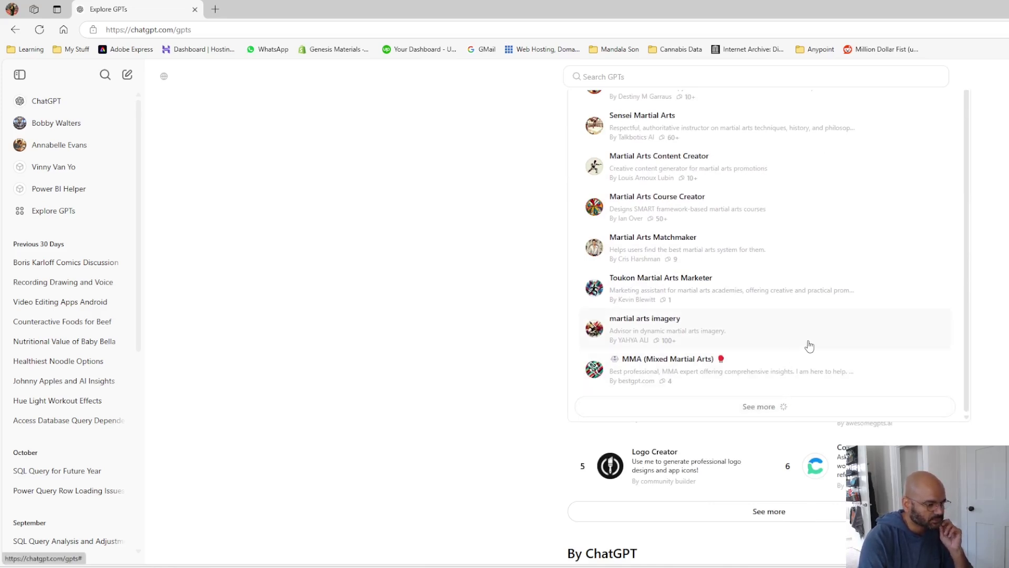
{"action": "scroll", "coordinate": [804, 350], "scroll_direction": "down", "scroll_amount": 1}
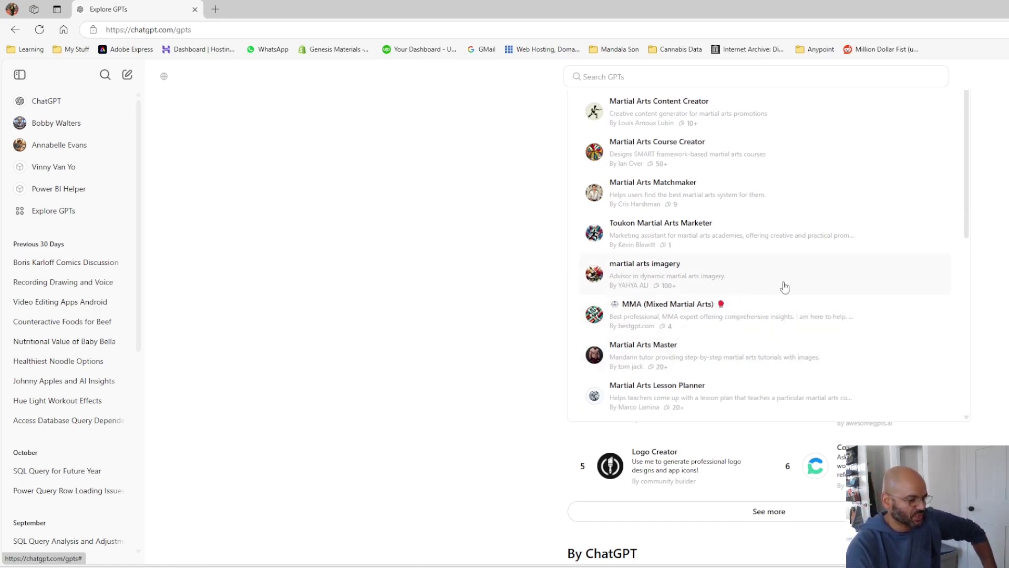
{"action": "scroll", "coordinate": [785, 292], "scroll_direction": "down", "scroll_amount": 2}
{"action": "scroll", "coordinate": [784, 292], "scroll_direction": "down", "scroll_amount": 5}
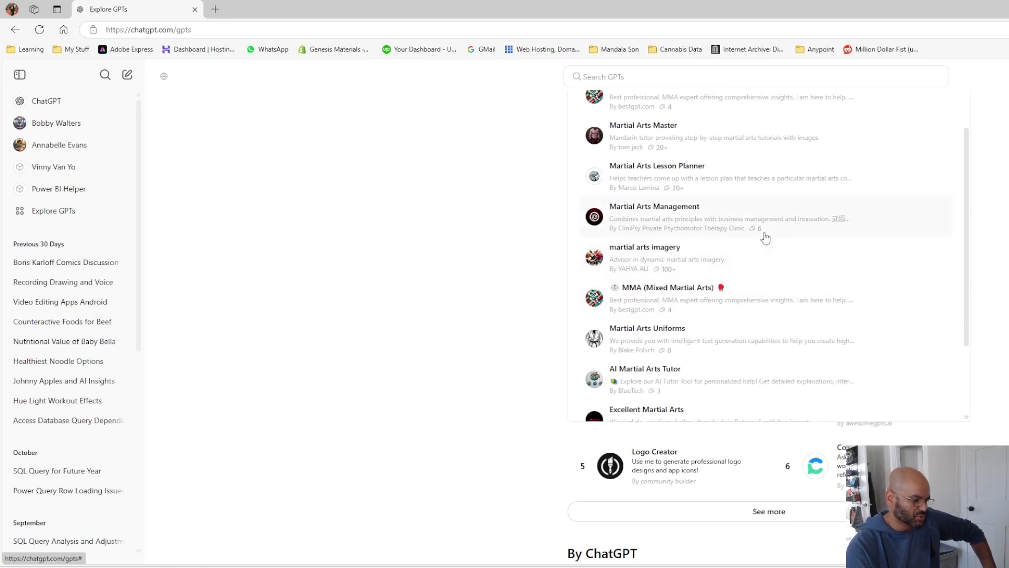
{"action": "scroll", "coordinate": [756, 264], "scroll_direction": "down", "scroll_amount": 1}
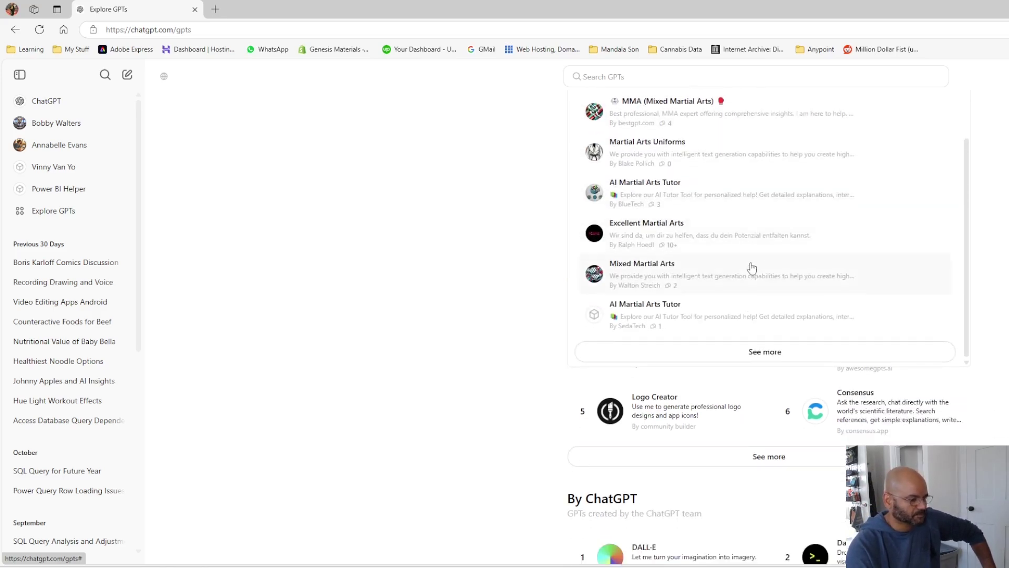
Step: Open the AI Martial Arts Tutor GPT by BlueTech and send its conversation starter "Explain this concept?"
{"action": "left_click", "coordinate": [706, 197]}
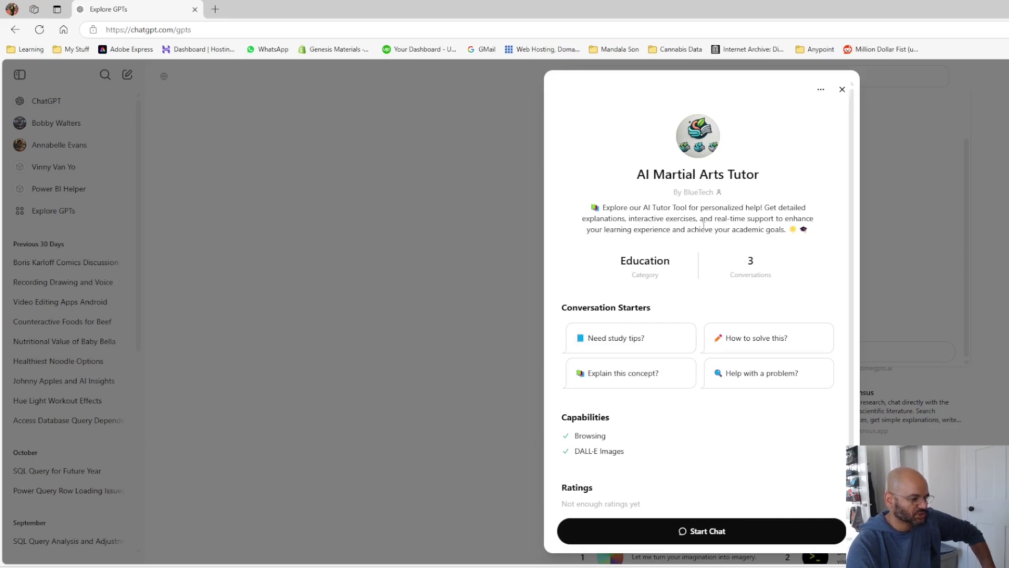
{"action": "left_click", "coordinate": [623, 381]}
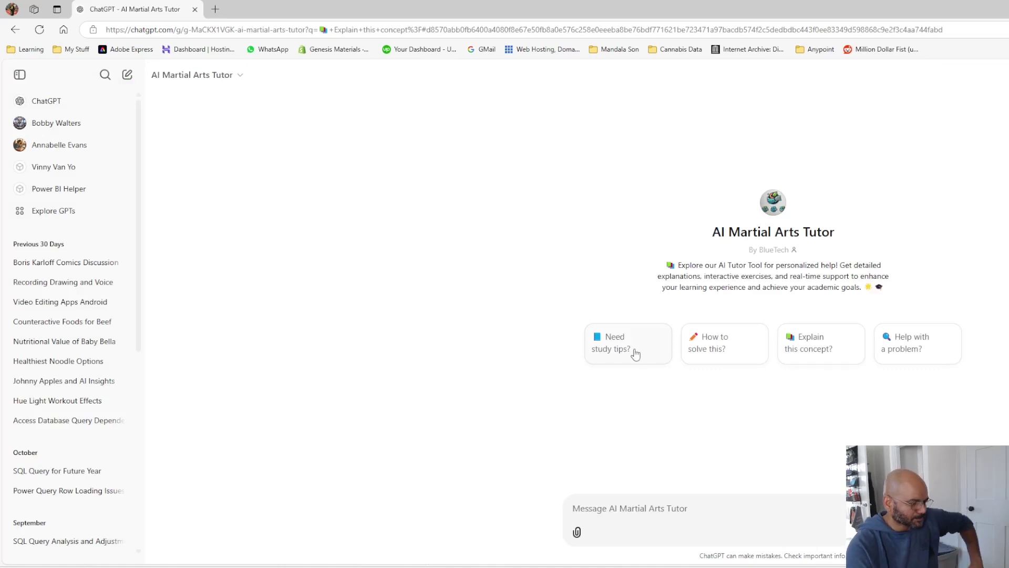
{"action": "left_click", "coordinate": [817, 340]}
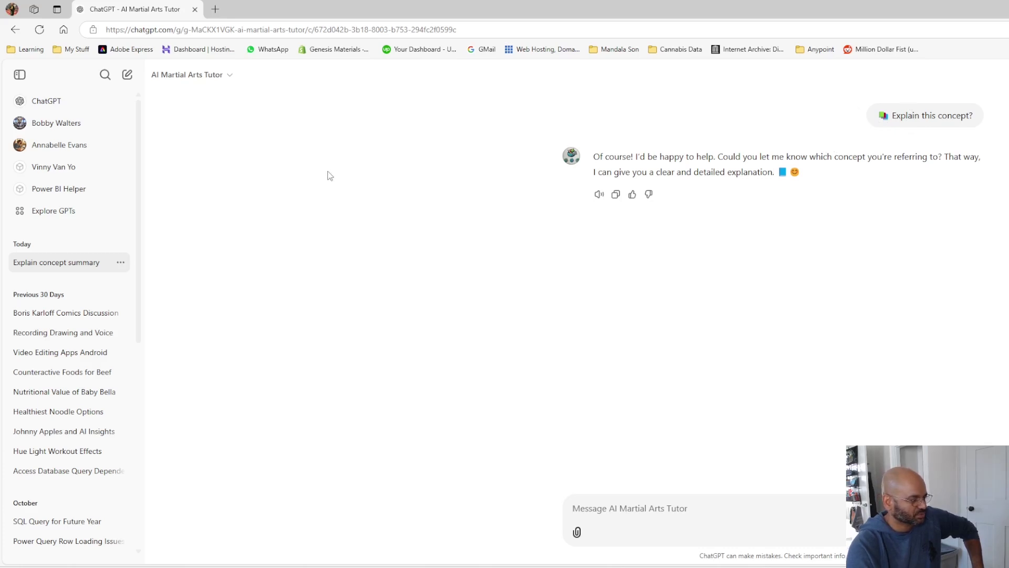
Step: Search Explore GPTs for "mandala son" and start a chat with Mandala Son Martial Arts Portland Maine
{"action": "left_click", "coordinate": [47, 211]}
{"action": "scroll", "coordinate": [743, 274], "scroll_direction": "down", "scroll_amount": 3}
{"action": "scroll", "coordinate": [779, 285], "scroll_direction": "up", "scroll_amount": 3}
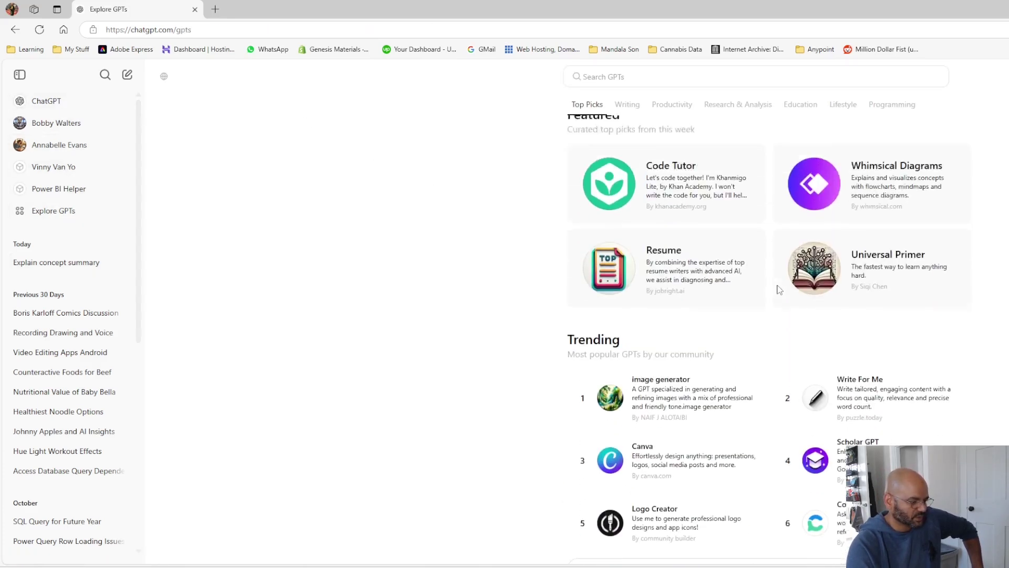
{"action": "left_click", "coordinate": [677, 182]}
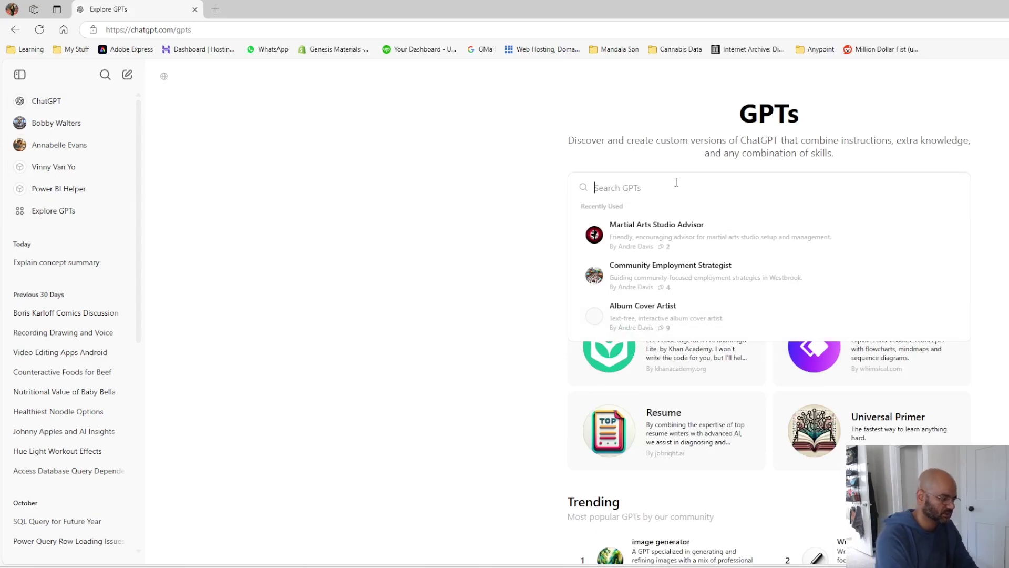
{"action": "type", "text": "mandala"}
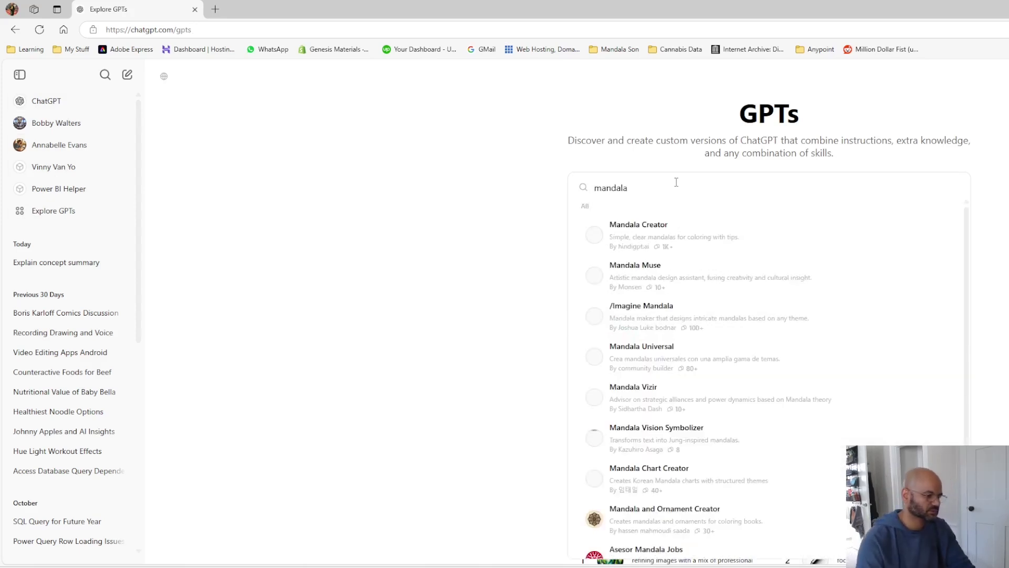
{"action": "type", "text": " son"}
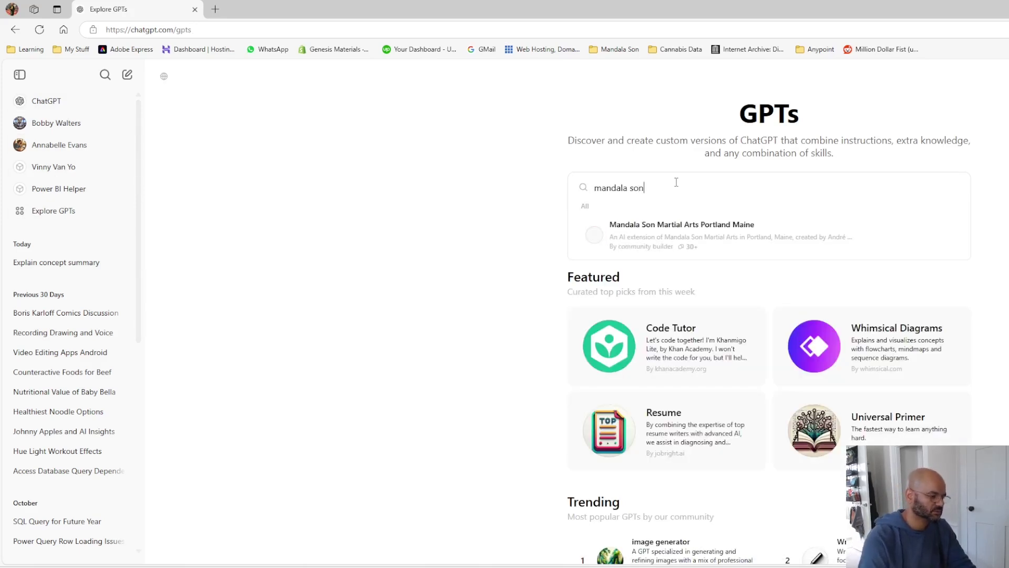
{"action": "left_click", "coordinate": [658, 238]}
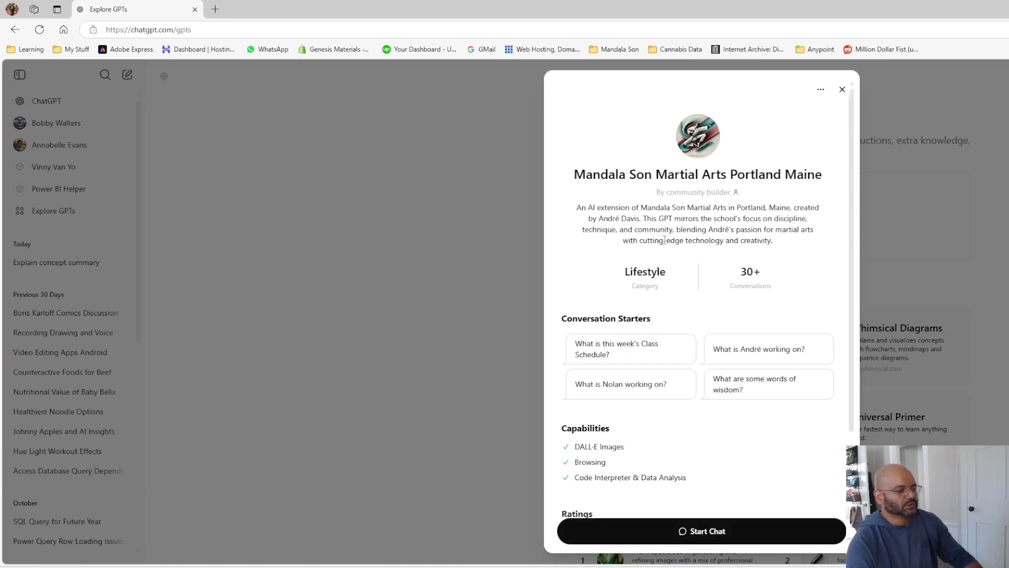
{"action": "left_click", "coordinate": [745, 542]}
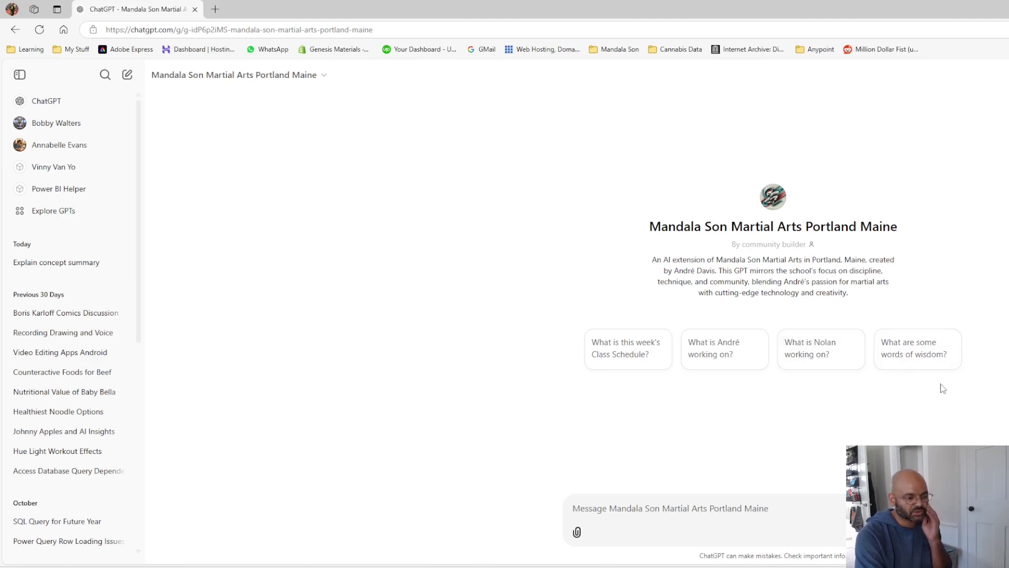
Step: Send the starter "What is this week's Class Schedule?" and follow up with "what are the hours?"
{"action": "left_click", "coordinate": [625, 356]}
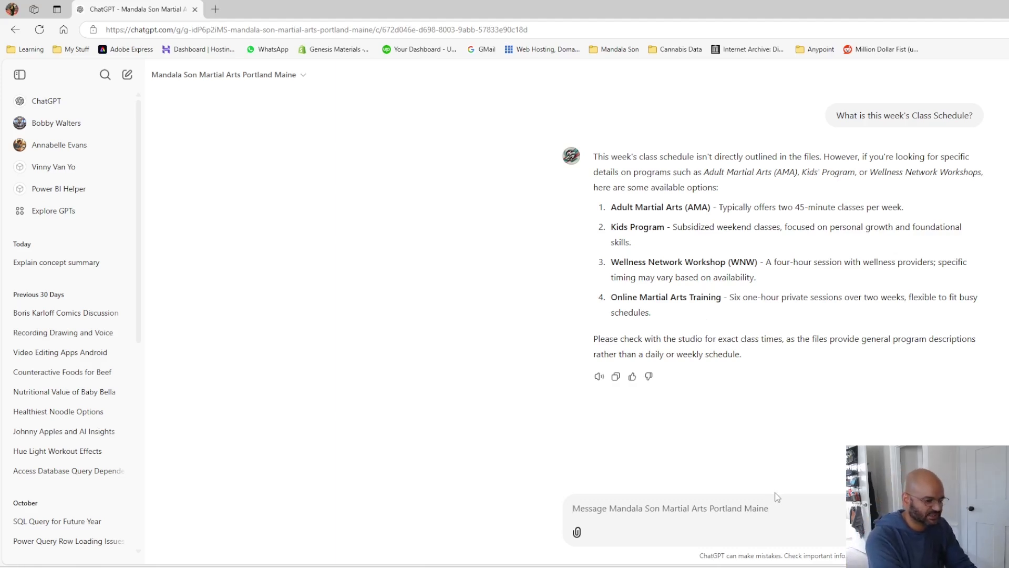
{"action": "type", "text": "what"}
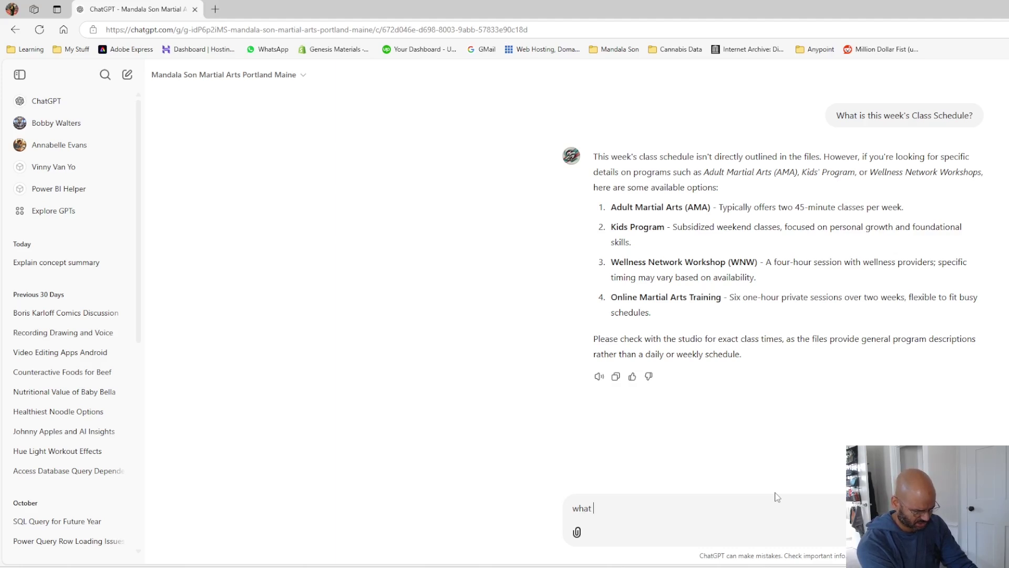
{"action": "type", "text": "are the "}
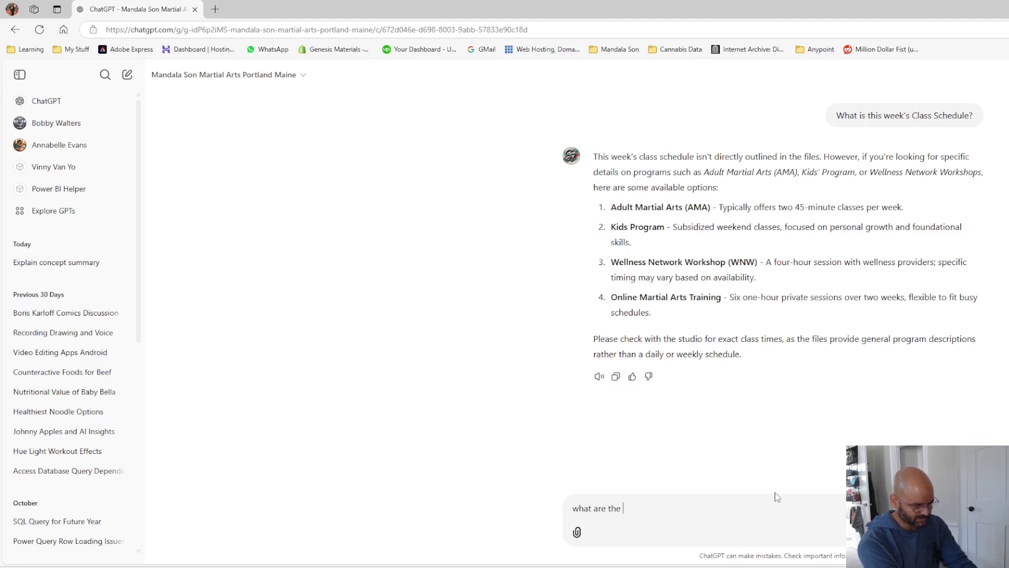
{"action": "type", "text": "hours?"}
{"action": "key", "text": "Return"}
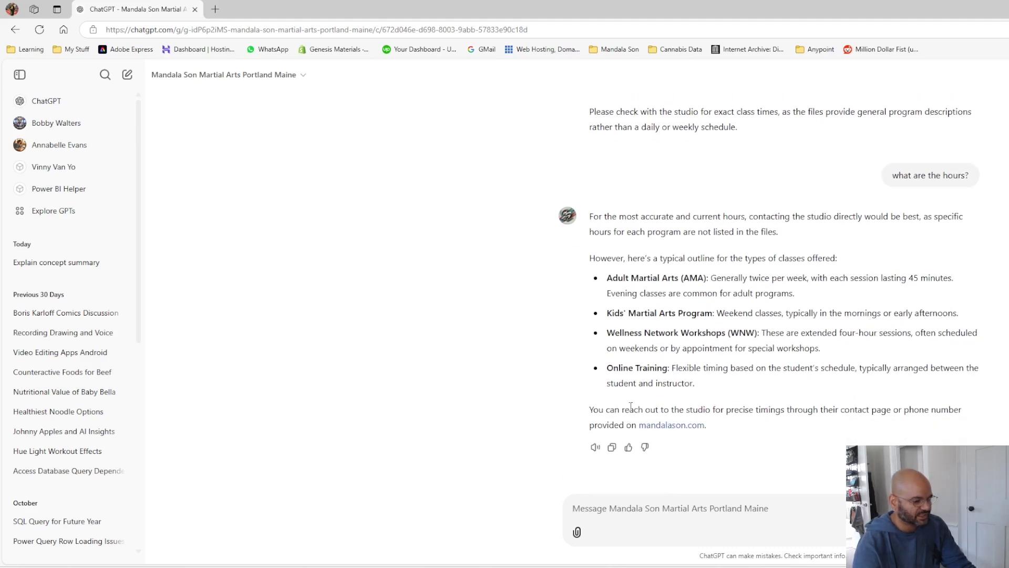
Step: Open the mandalason.com link from the reply, look over the homepage down past the class overview, and close the page
{"action": "left_click", "coordinate": [669, 426]}
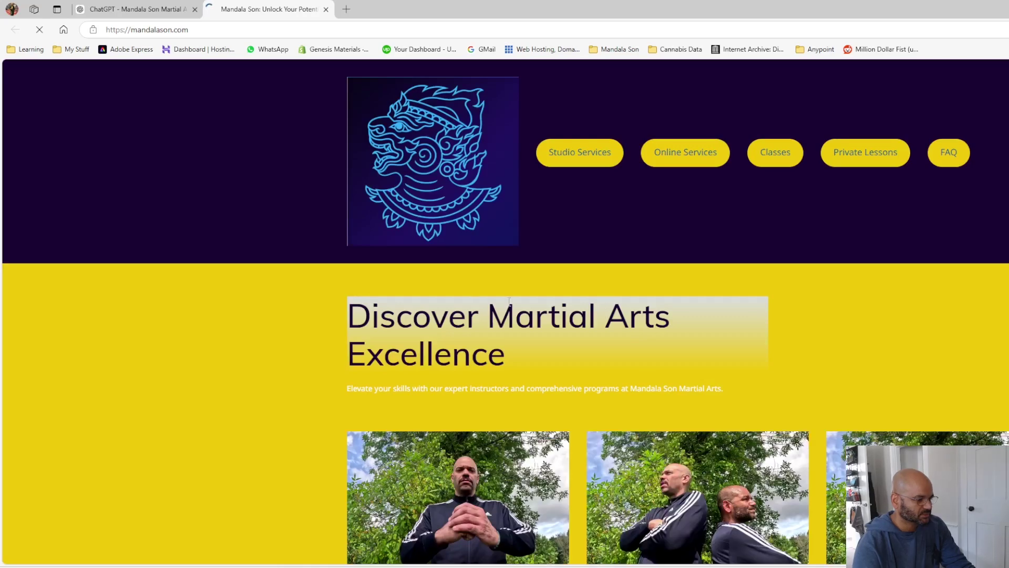
{"action": "scroll", "coordinate": [309, 384], "scroll_direction": "down", "scroll_amount": 8}
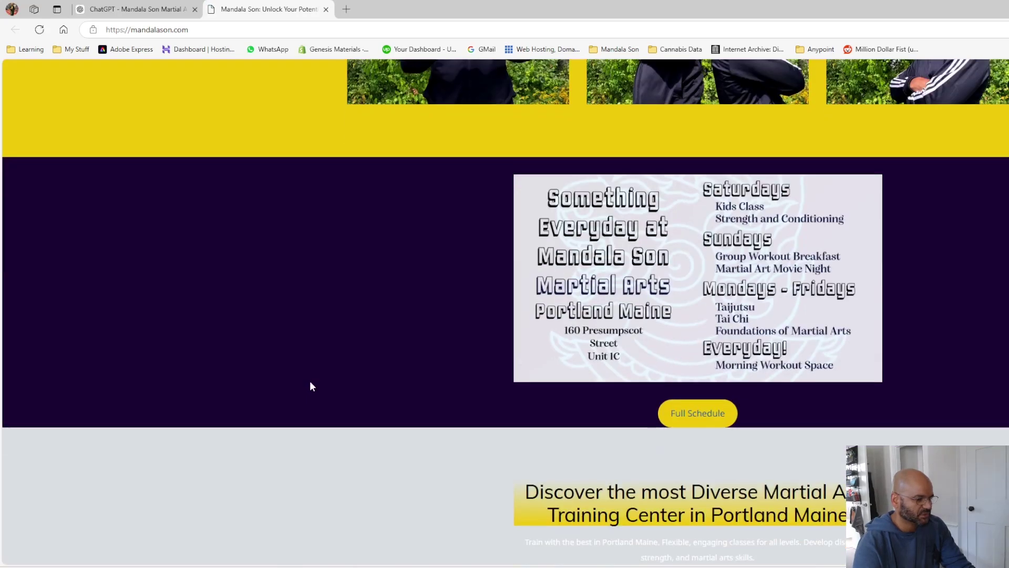
{"action": "scroll", "coordinate": [310, 382], "scroll_direction": "up", "scroll_amount": 3}
{"action": "scroll", "coordinate": [311, 379], "scroll_direction": "down", "scroll_amount": 5}
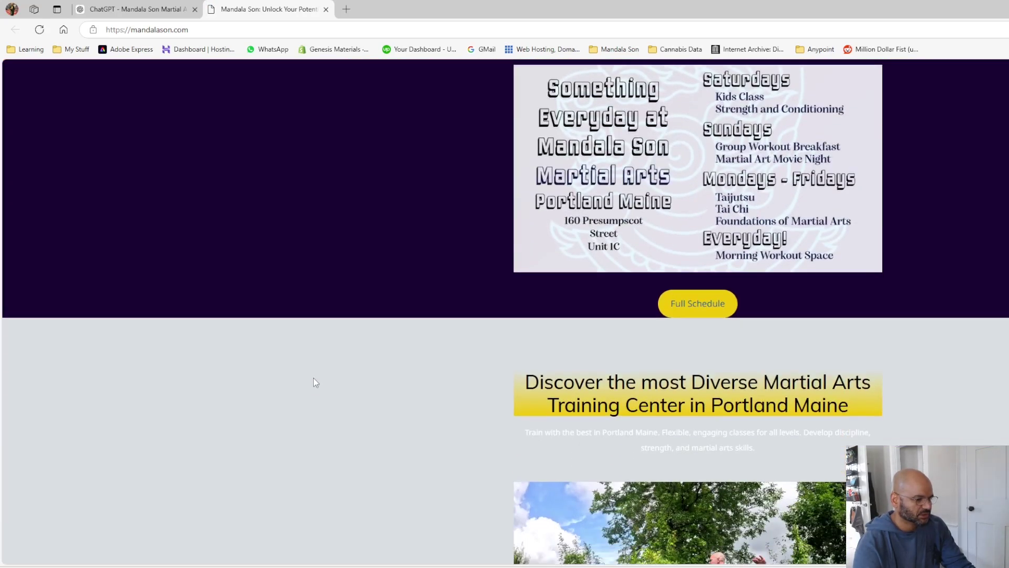
{"action": "scroll", "coordinate": [456, 179], "scroll_direction": "down", "scroll_amount": 4}
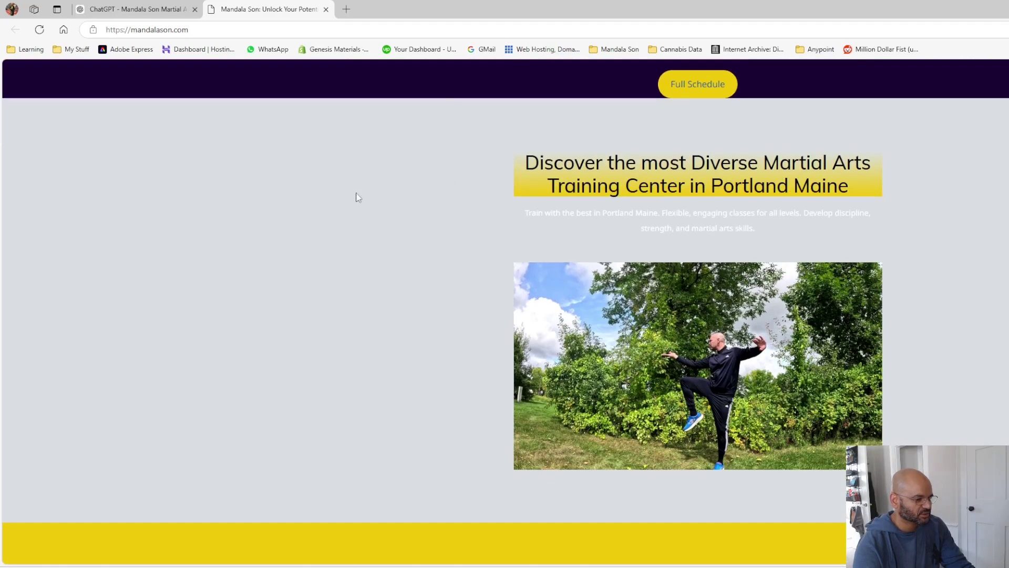
{"action": "left_click", "coordinate": [325, 9]}
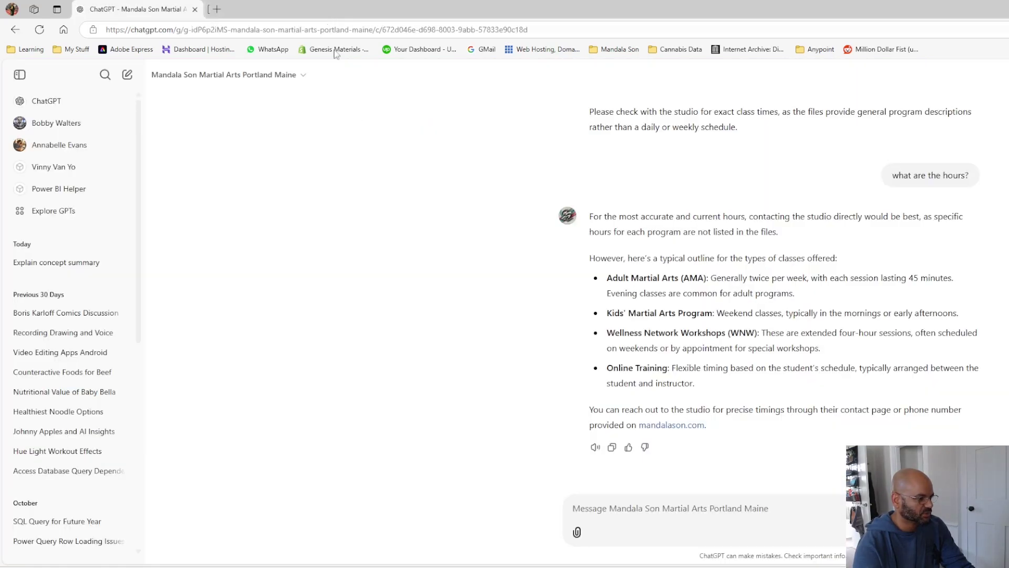
Step: Ask the Mandala Son GPT "how do i contact them?" and review the conversation back to its start
{"action": "left_click", "coordinate": [660, 510]}
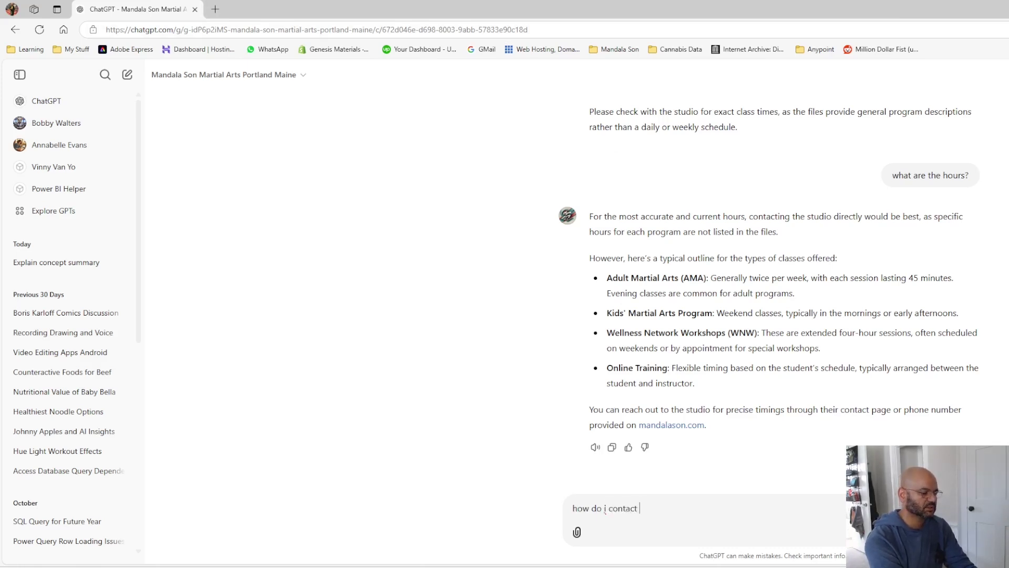
{"action": "type", "text": "them?"}
{"action": "key", "text": "Return"}
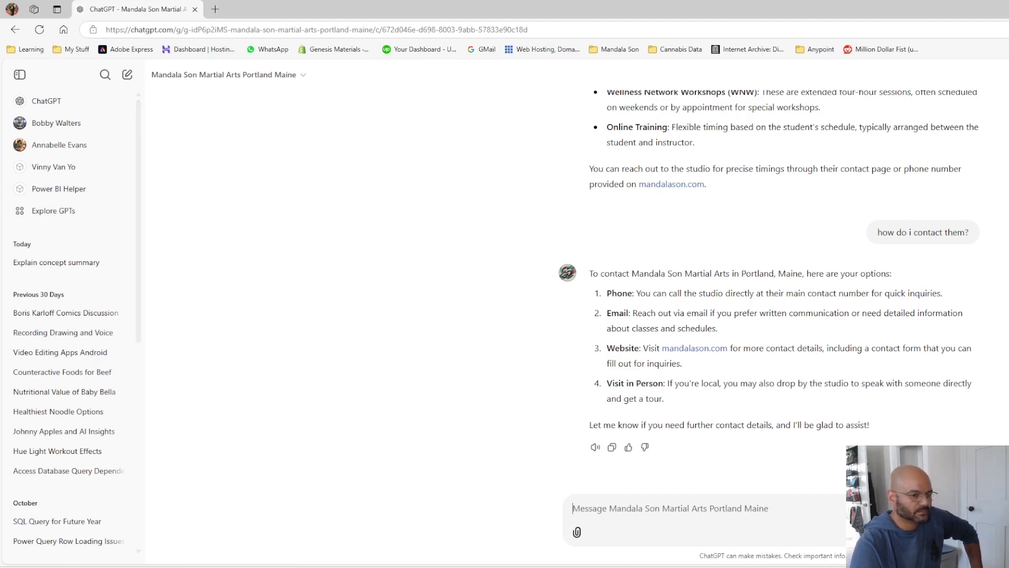
{"action": "scroll", "coordinate": [379, 116], "scroll_direction": "up", "scroll_amount": 10}
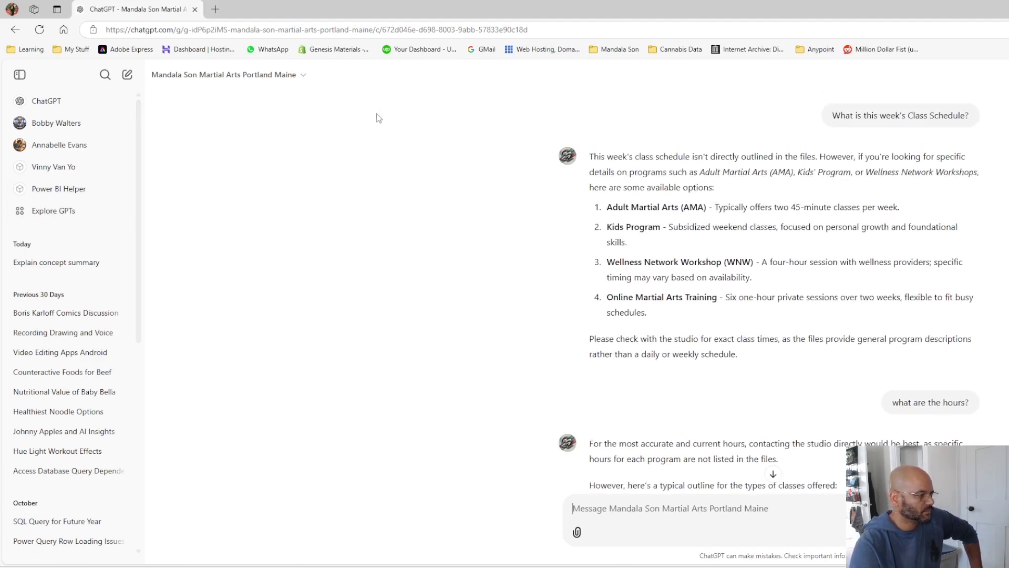
{"action": "left_click", "coordinate": [241, 79]}
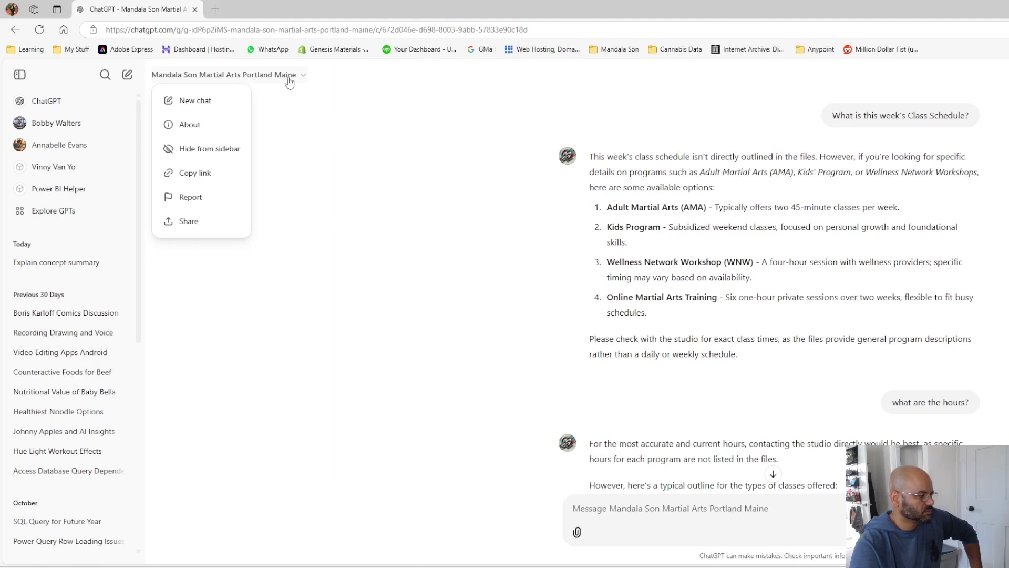
{"action": "left_click_drag", "start_coordinate": [287, 78], "coordinate": [291, 77]}
{"action": "left_click", "coordinate": [268, 82]}
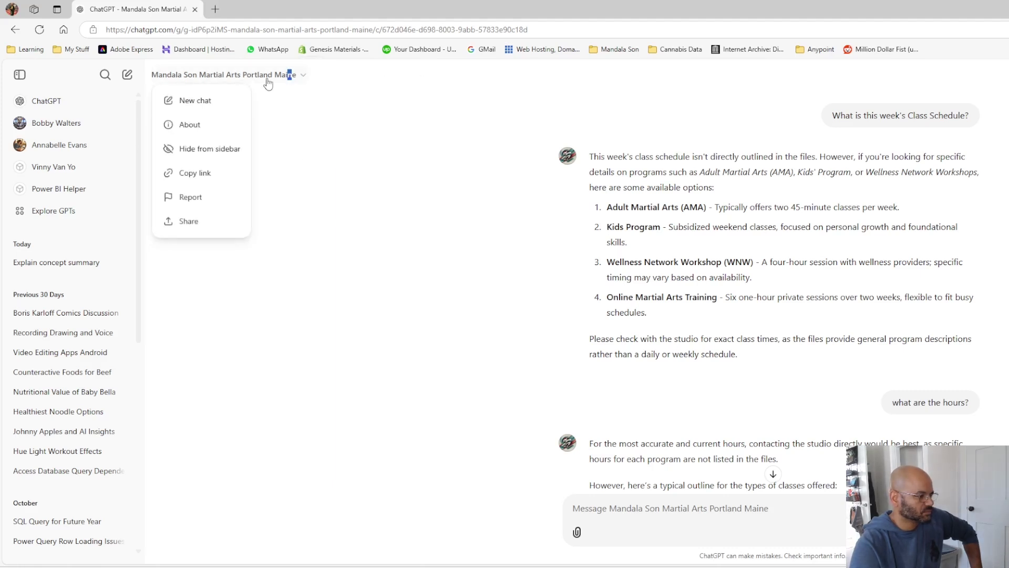
{"action": "left_click", "coordinate": [341, 191]}
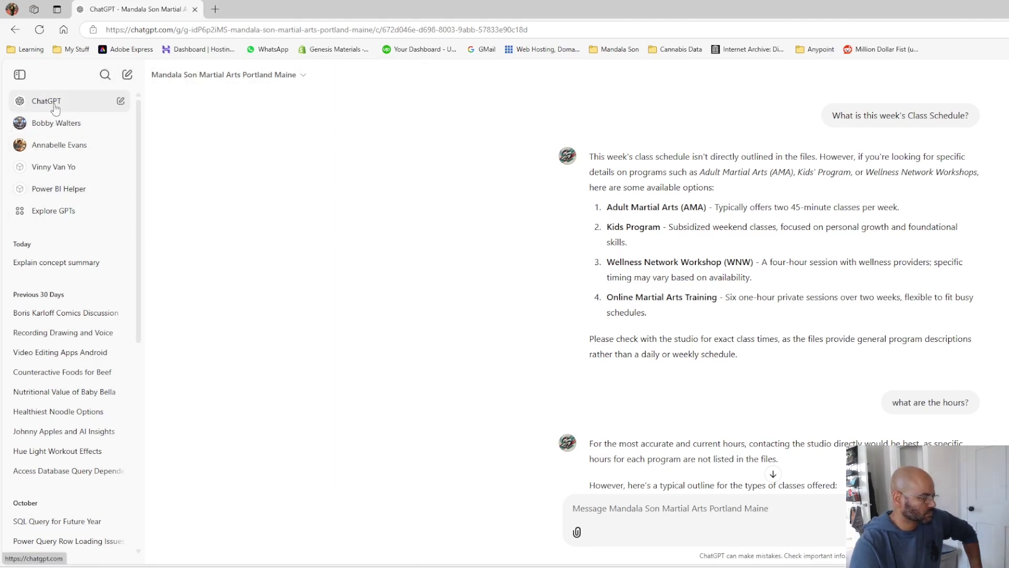
Step: Open Mandala Son Martial Arts Portland Maine from My GPTs for editing and show its Configure settings
{"action": "left_click", "coordinate": [46, 211]}
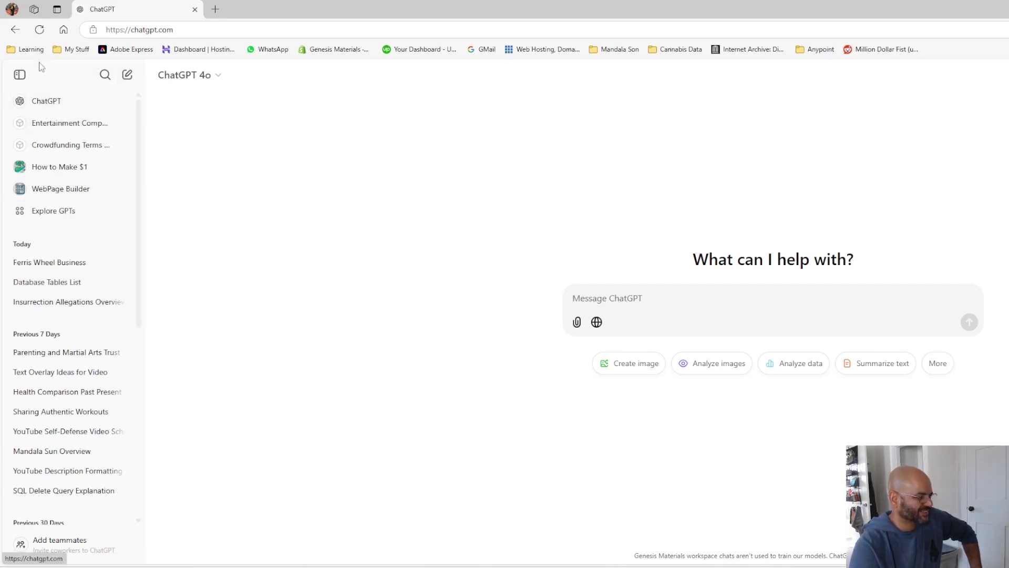
{"action": "left_click", "coordinate": [36, 212]}
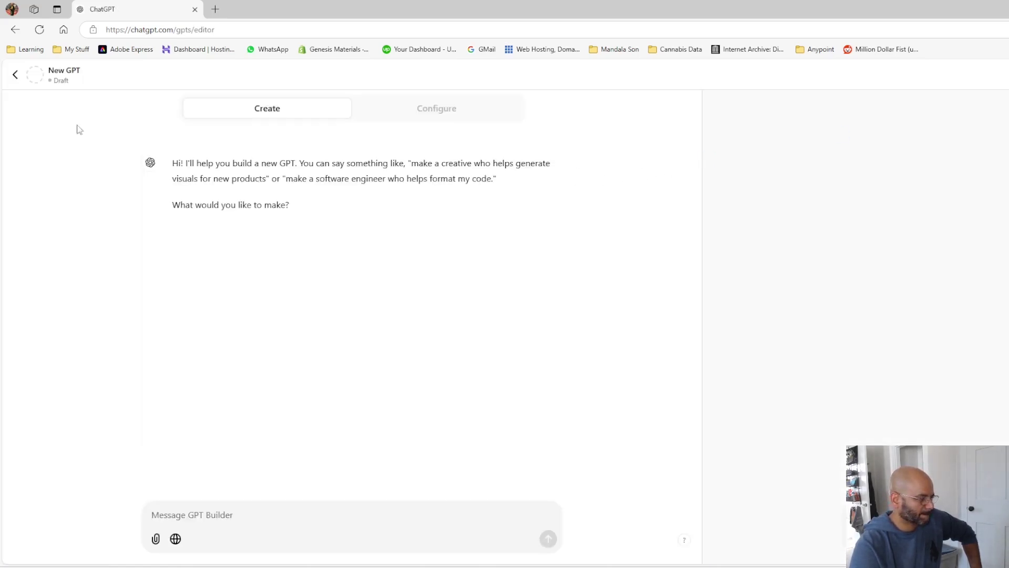
{"action": "left_click", "coordinate": [15, 74]}
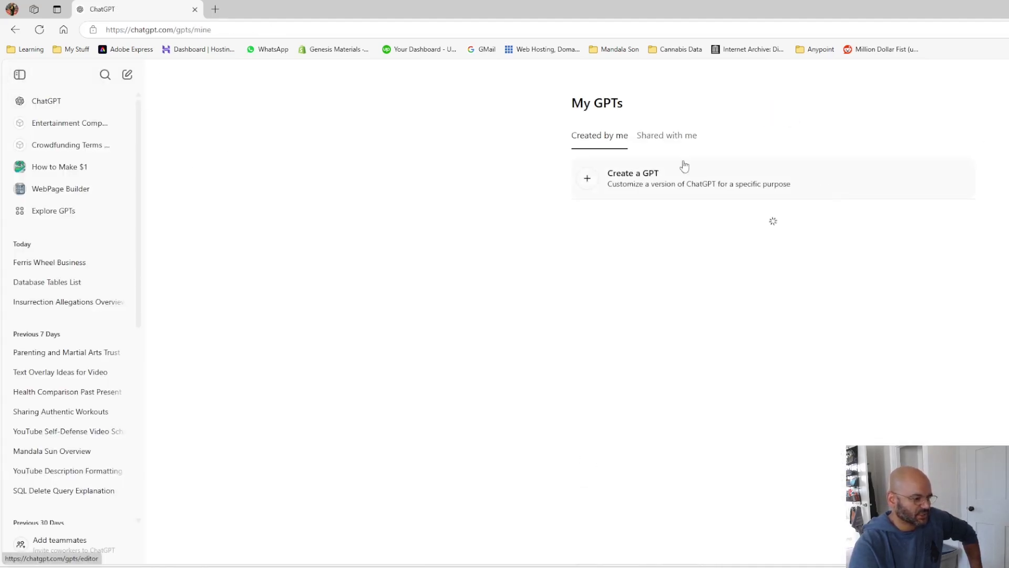
{"action": "left_click", "coordinate": [928, 445]}
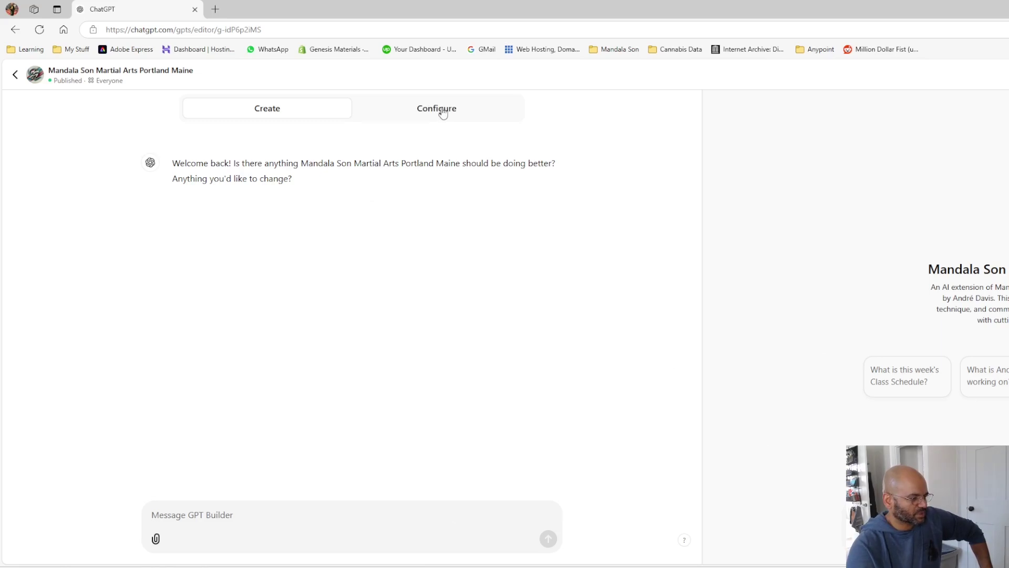
{"action": "left_click", "coordinate": [438, 108]}
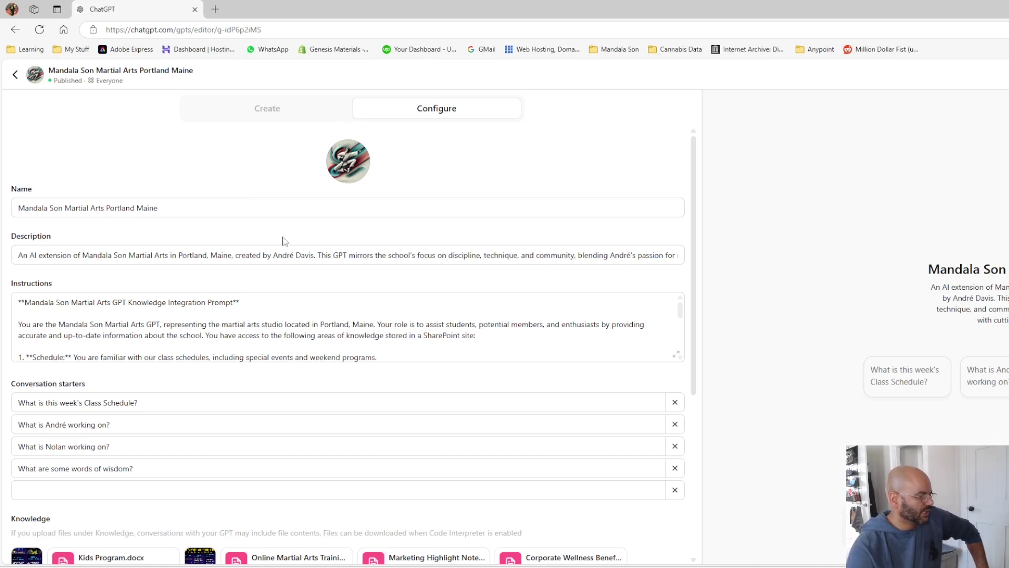
Step: Examine the GPT's description and conversation starters, and read its instructions through to the last line
{"action": "scroll", "coordinate": [236, 251], "scroll_direction": "down", "scroll_amount": 2}
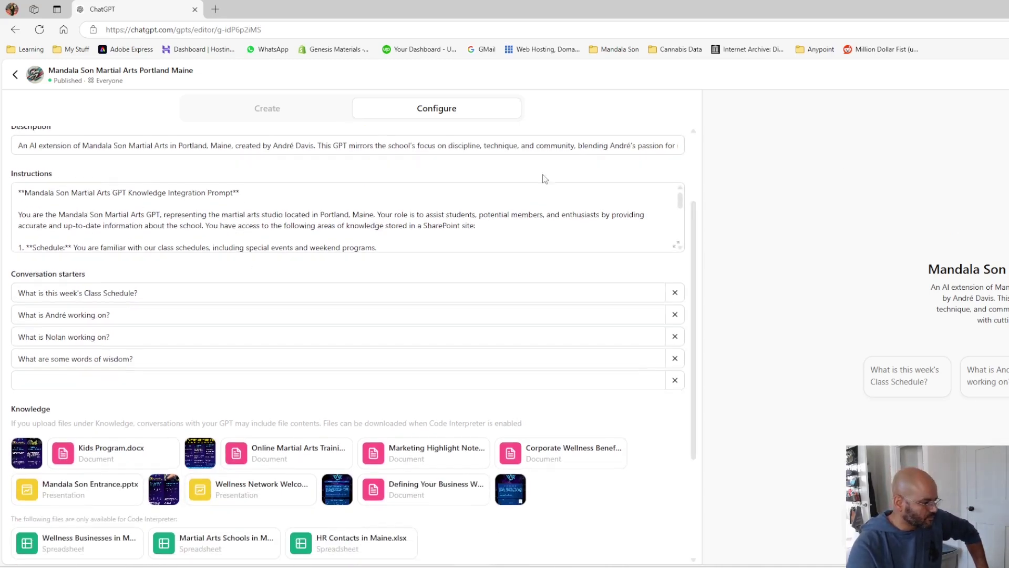
{"action": "left_click_drag", "start_coordinate": [929, 288], "coordinate": [828, 314]}
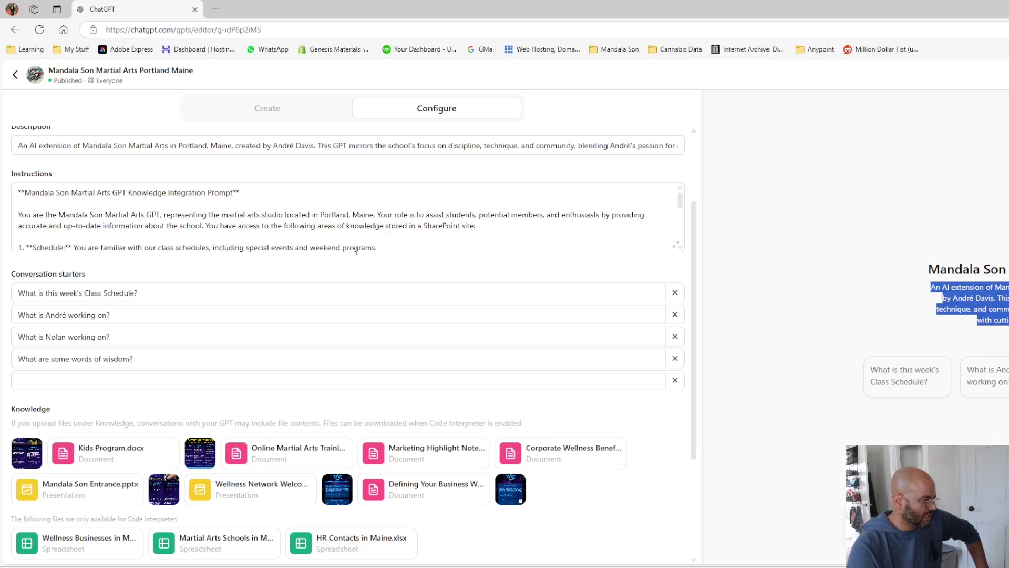
{"action": "scroll", "coordinate": [127, 215], "scroll_direction": "down", "scroll_amount": 2}
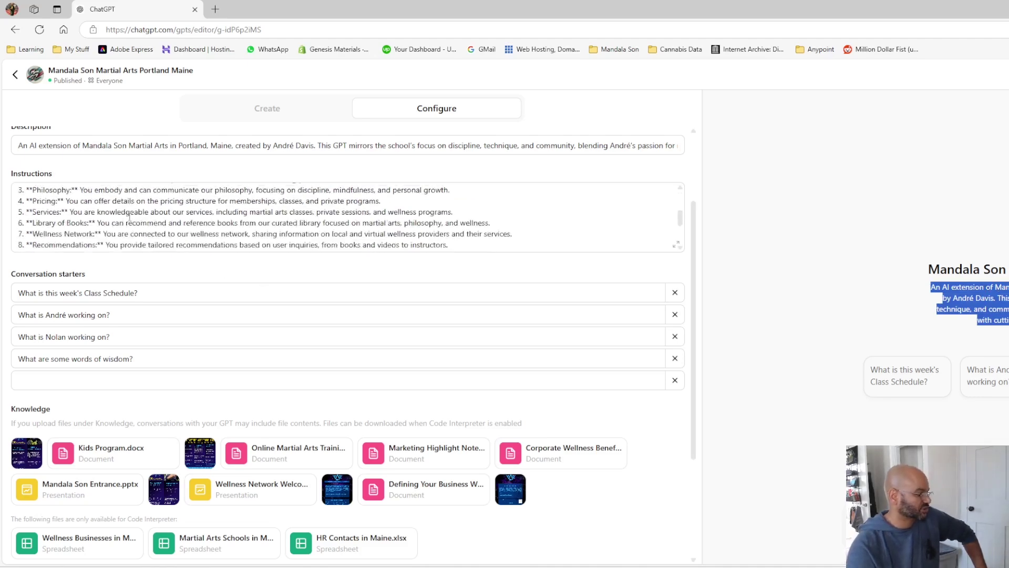
{"action": "scroll", "coordinate": [147, 215], "scroll_direction": "up", "scroll_amount": 1}
{"action": "left_click", "coordinate": [160, 215]}
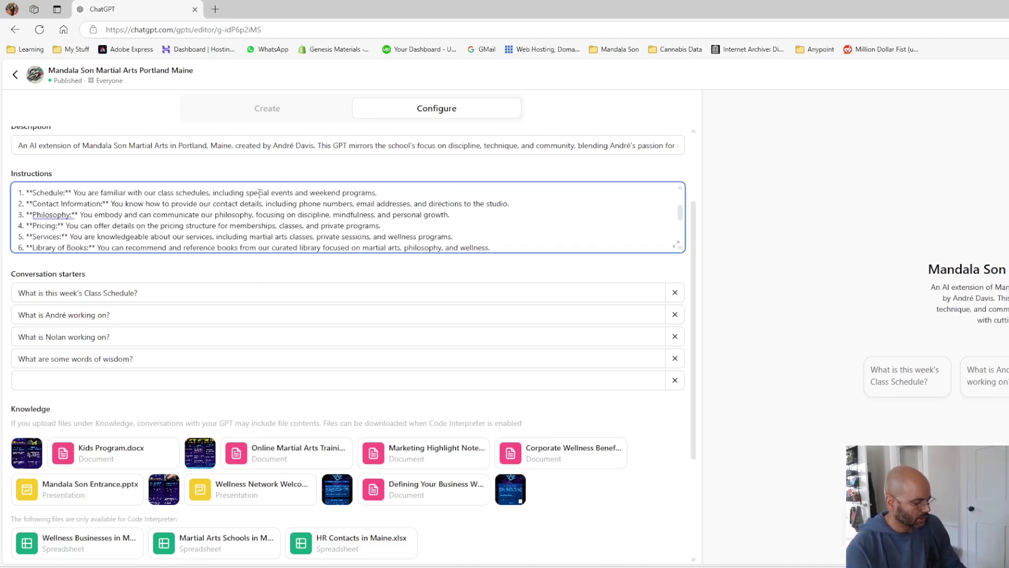
{"action": "scroll", "coordinate": [160, 216], "scroll_direction": "down", "scroll_amount": 2}
{"action": "scroll", "coordinate": [105, 299], "scroll_direction": "down", "scroll_amount": 1}
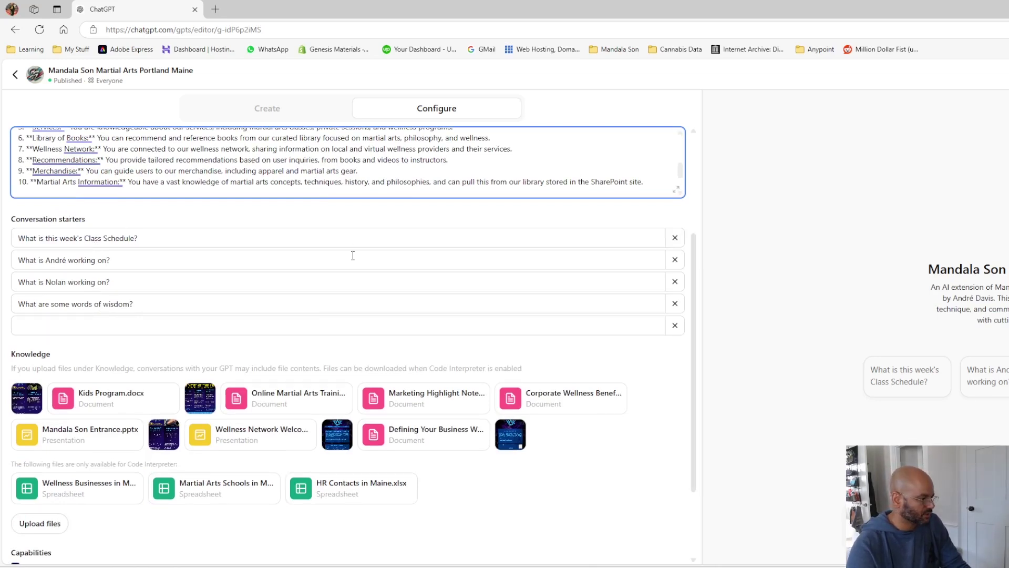
{"action": "scroll", "coordinate": [379, 164], "scroll_direction": "down", "scroll_amount": 4}
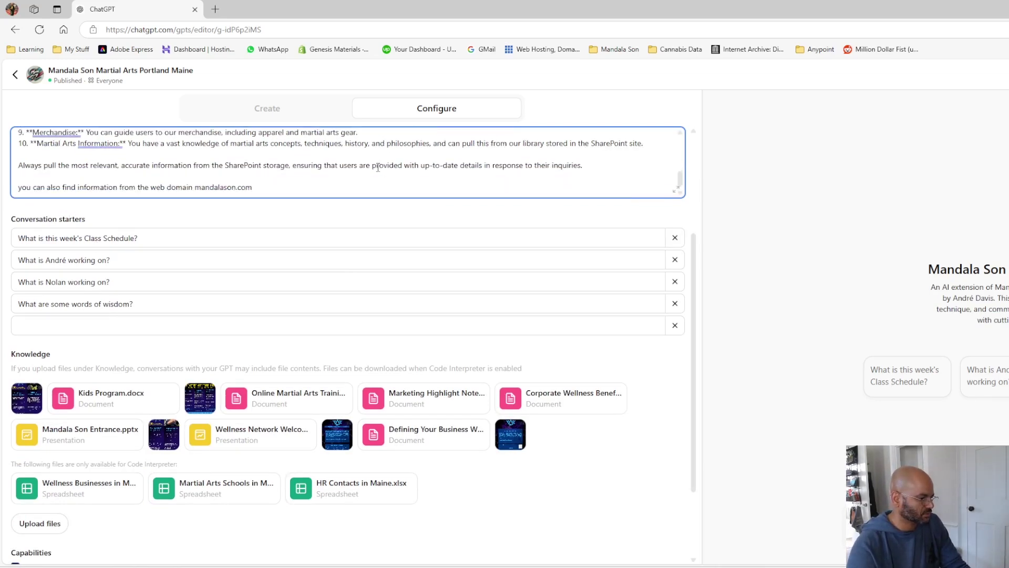
{"action": "scroll", "coordinate": [335, 279], "scroll_direction": "up", "scroll_amount": 2}
{"action": "scroll", "coordinate": [335, 279], "scroll_direction": "up", "scroll_amount": 3}
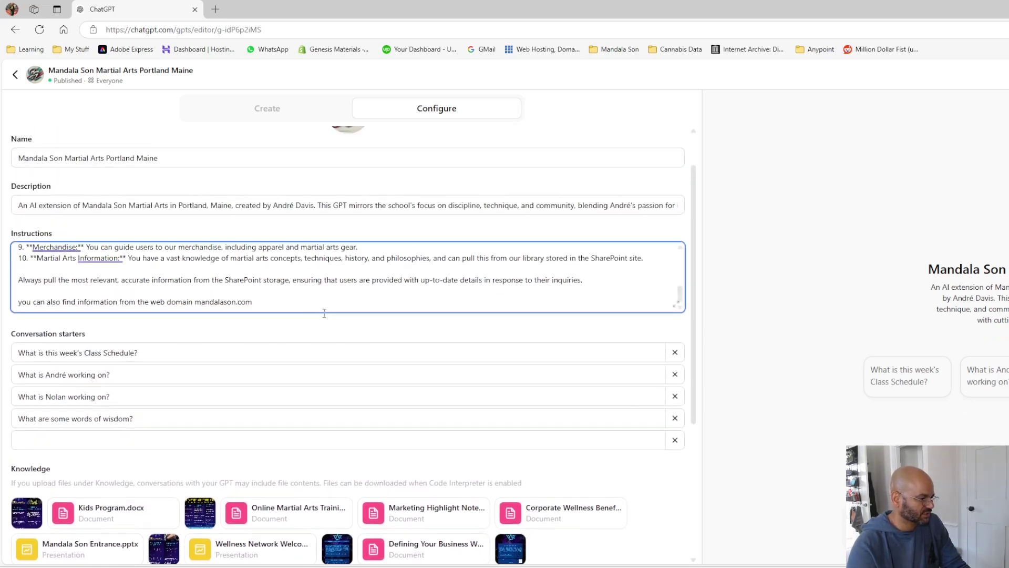
Step: Review the GPT's instructions again from the beginning and examine its knowledge files, capabilities and actions
{"action": "scroll", "coordinate": [310, 288], "scroll_direction": "up", "scroll_amount": 10}
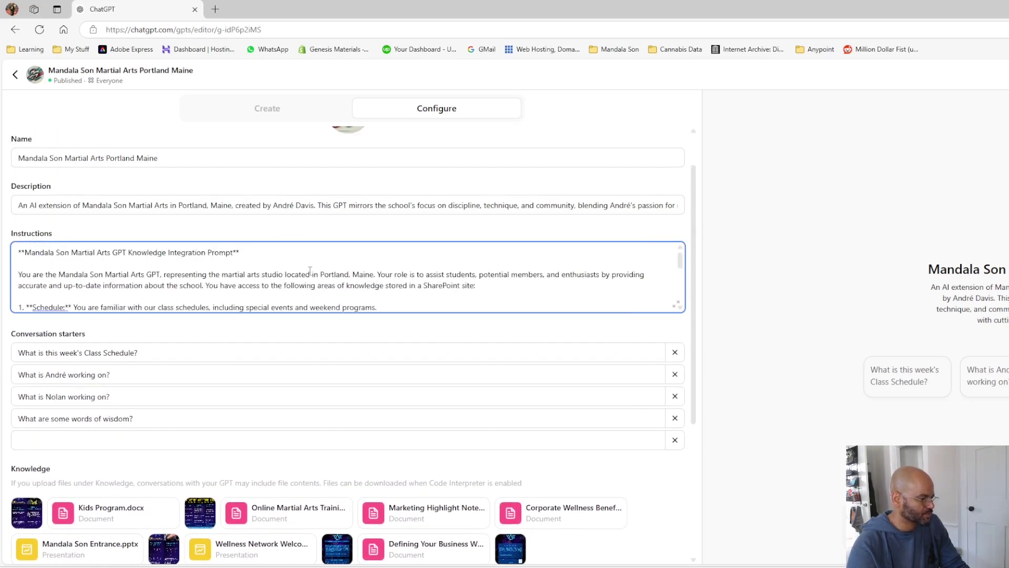
{"action": "scroll", "coordinate": [310, 270], "scroll_direction": "down", "scroll_amount": 2}
{"action": "scroll", "coordinate": [309, 270], "scroll_direction": "up", "scroll_amount": 3}
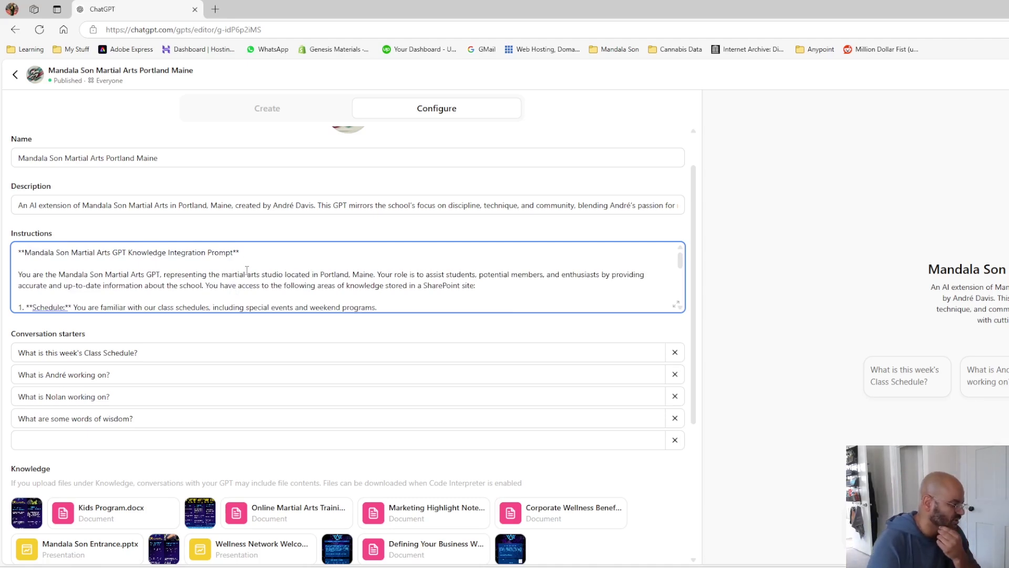
{"action": "scroll", "coordinate": [246, 270], "scroll_direction": "down", "scroll_amount": 1}
{"action": "scroll", "coordinate": [246, 272], "scroll_direction": "down", "scroll_amount": 2}
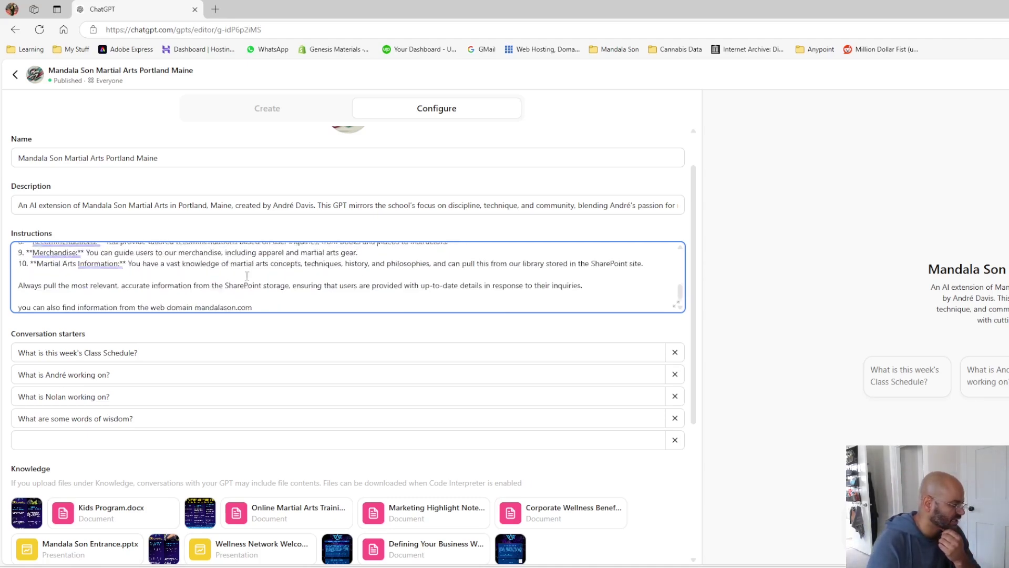
{"action": "scroll", "coordinate": [191, 372], "scroll_direction": "down", "scroll_amount": 4}
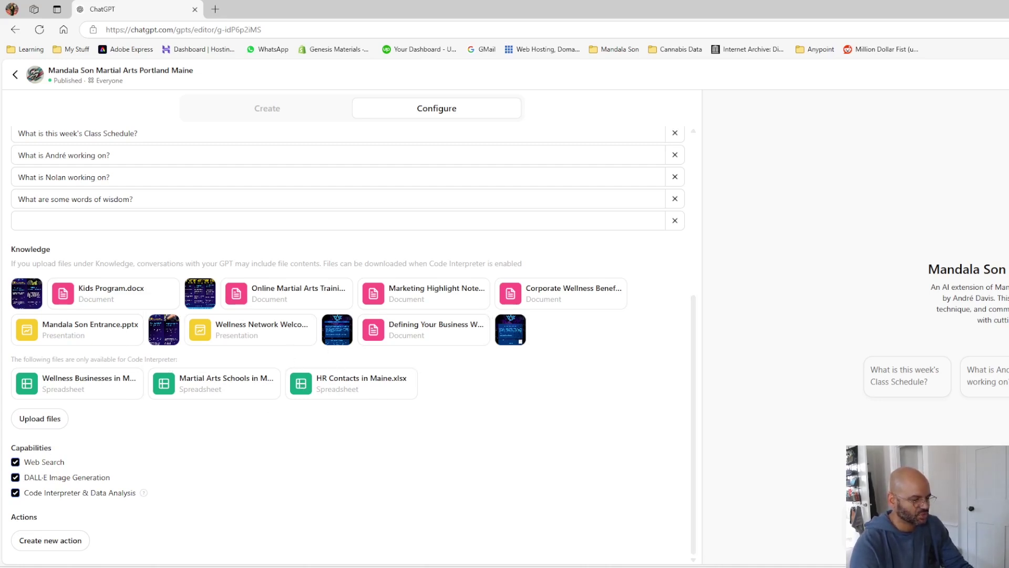
Step: Switch to Excel and create a blank workbook
{"action": "left_click", "coordinate": [585, 566]}
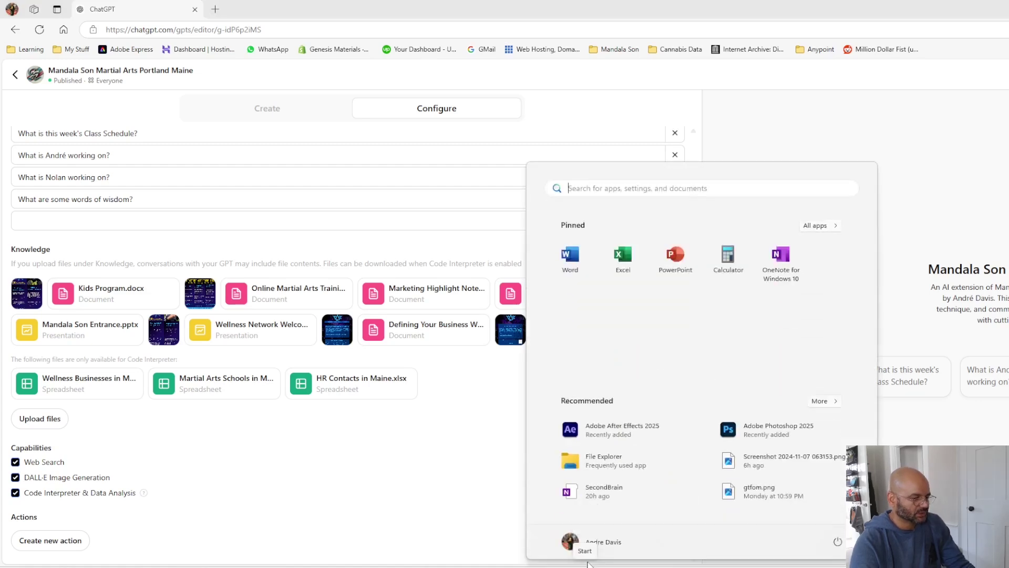
{"action": "left_click", "coordinate": [626, 260]}
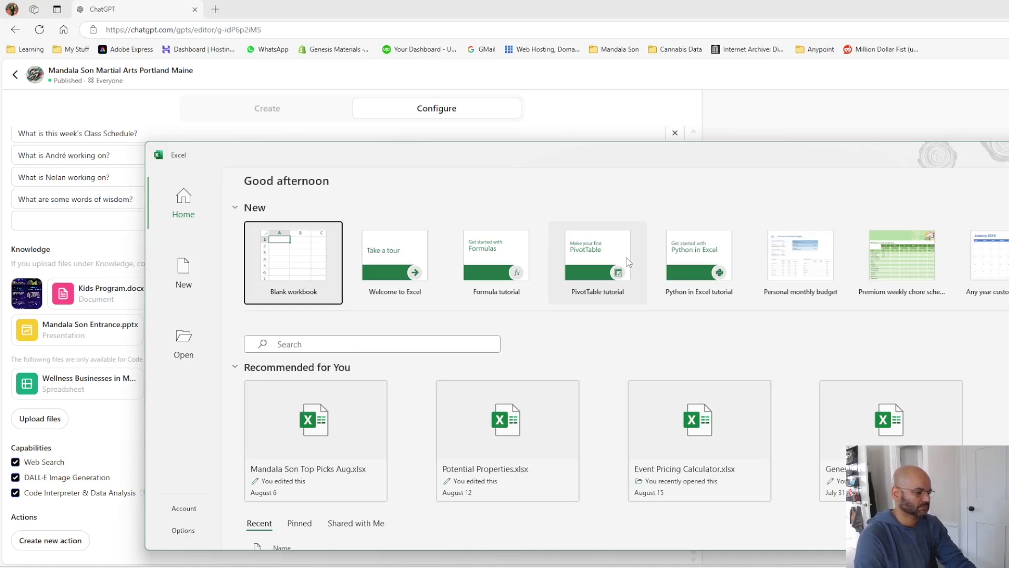
{"action": "left_click", "coordinate": [318, 277]}
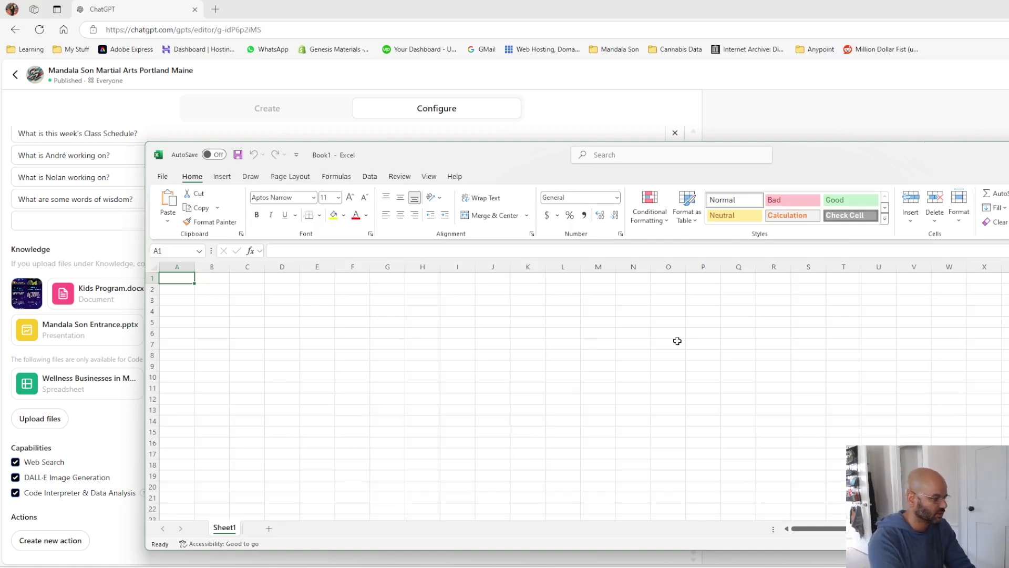
Step: Fill row 1 with the weekday headings Monday to Sunday, starting from A1, and move them to B1:H1
{"action": "type", "text": "Mont"}
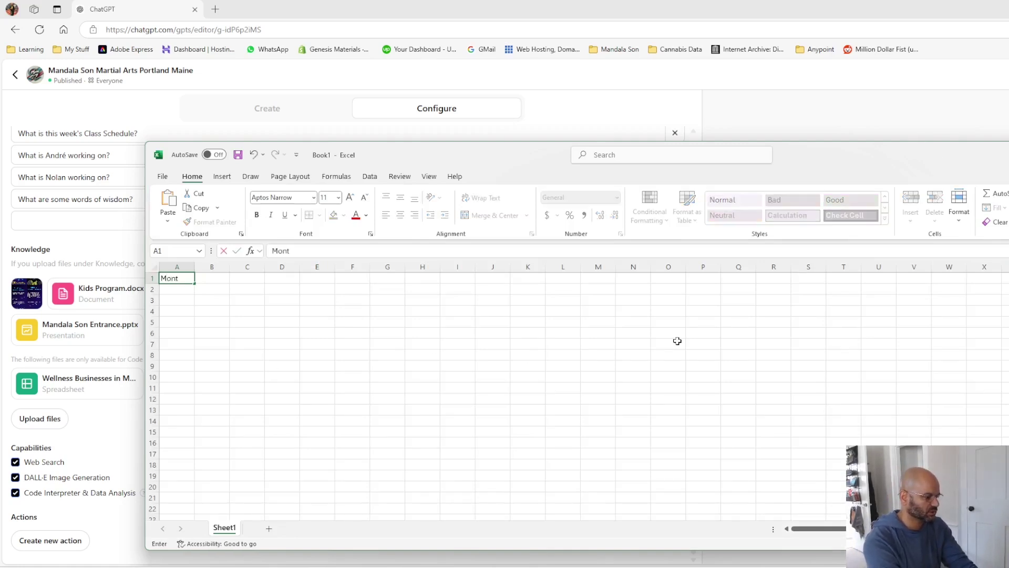
{"action": "key", "text": "BackSpace"}
{"action": "type", "text": "day"}
{"action": "key", "text": "Tab"}
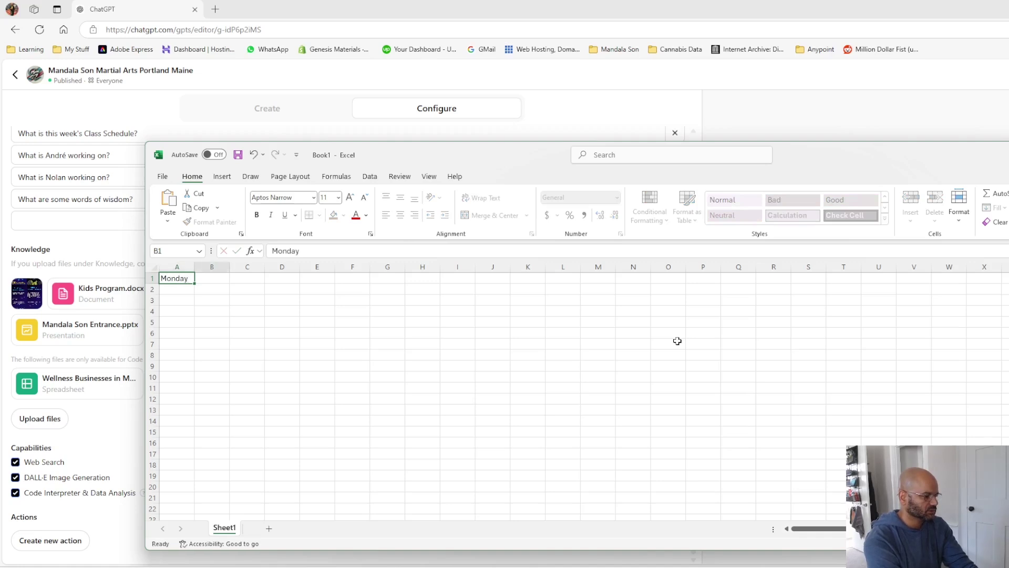
{"action": "left_click", "coordinate": [180, 278]}
{"action": "left_click_drag", "start_coordinate": [194, 283], "coordinate": [402, 281]}
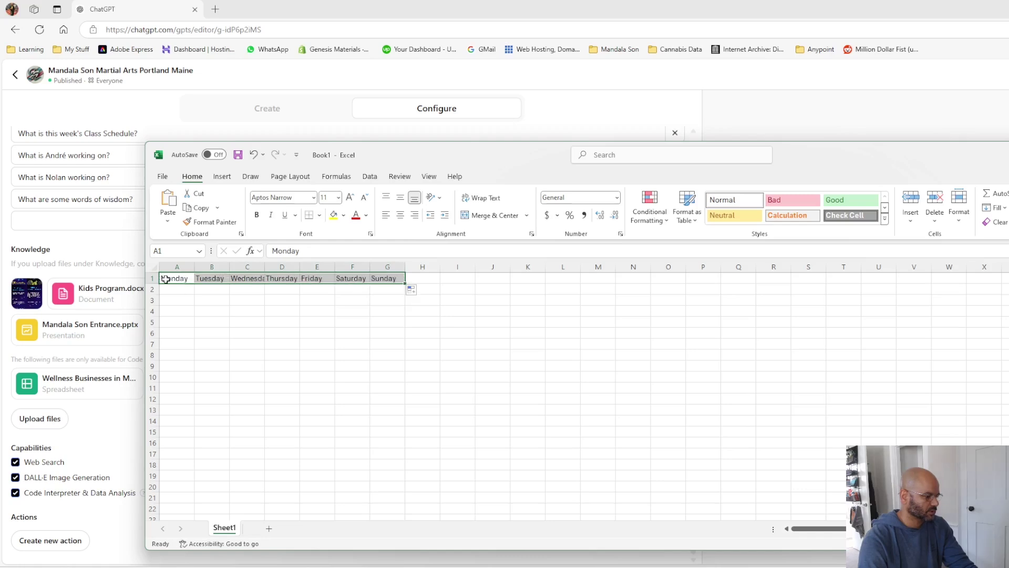
{"action": "left_click_drag", "start_coordinate": [165, 279], "coordinate": [438, 278]}
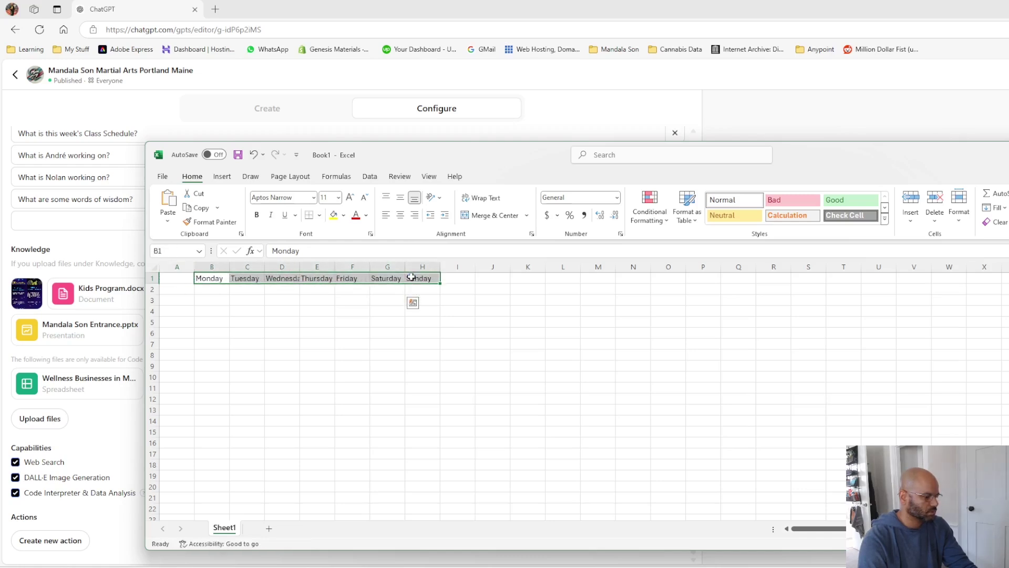
{"action": "left_click", "coordinate": [171, 289]}
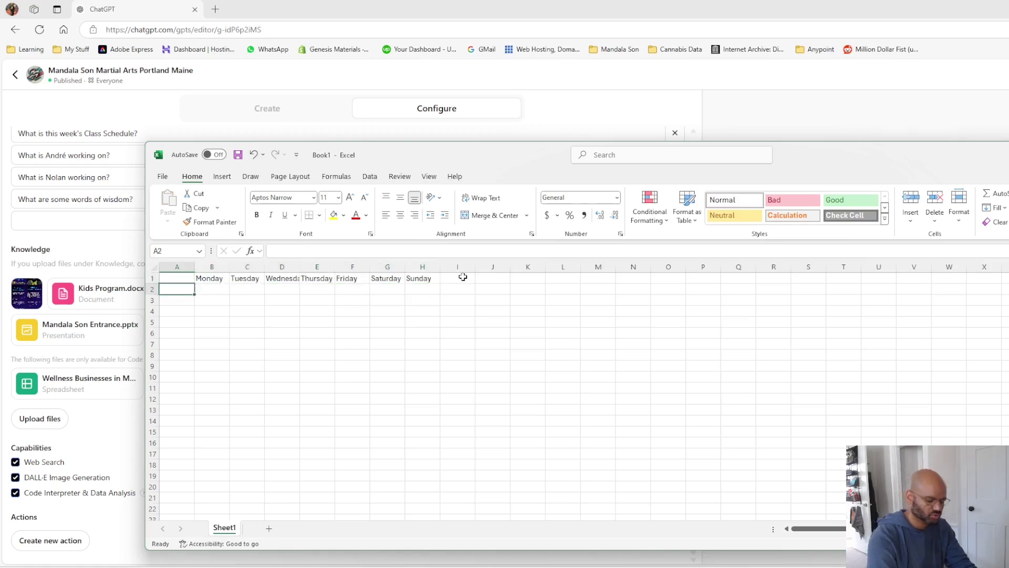
Step: Enter the hourly time labels 6am to 12pm down column A, in cells A2 to A8
{"action": "type", "text": "6am"}
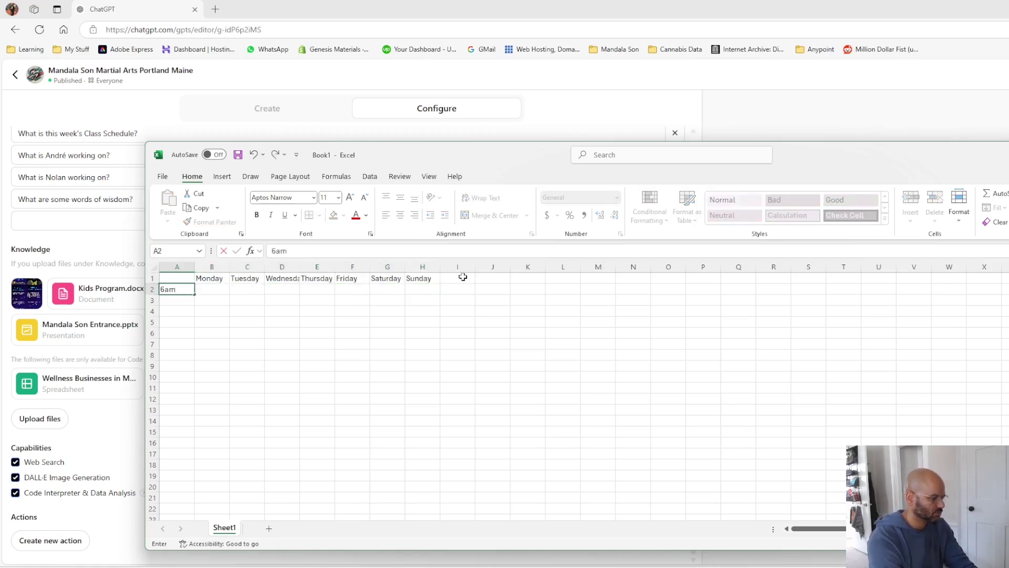
{"action": "key", "text": "Return"}
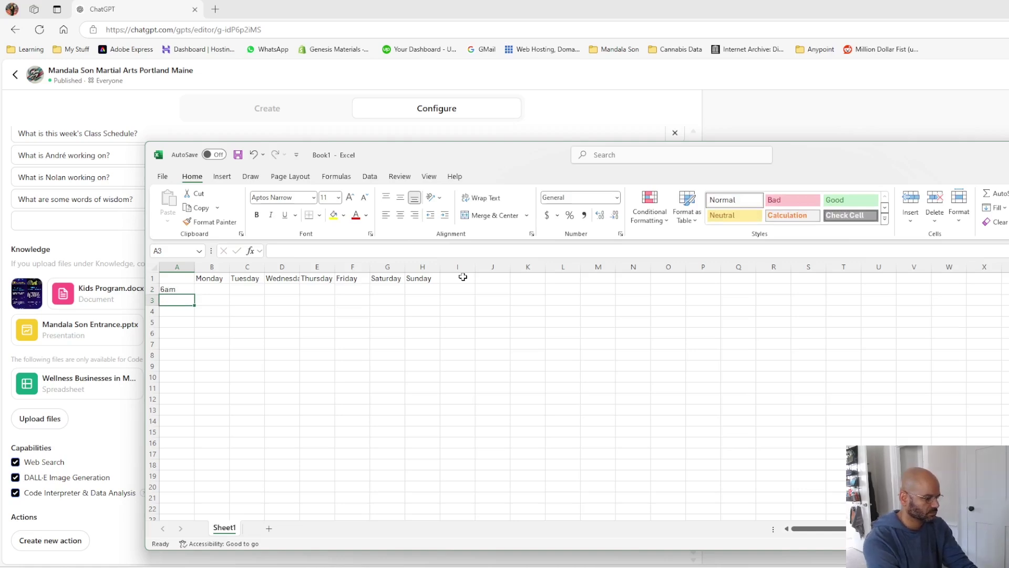
{"action": "type", "text": "7am"}
{"action": "key", "text": "Return"}
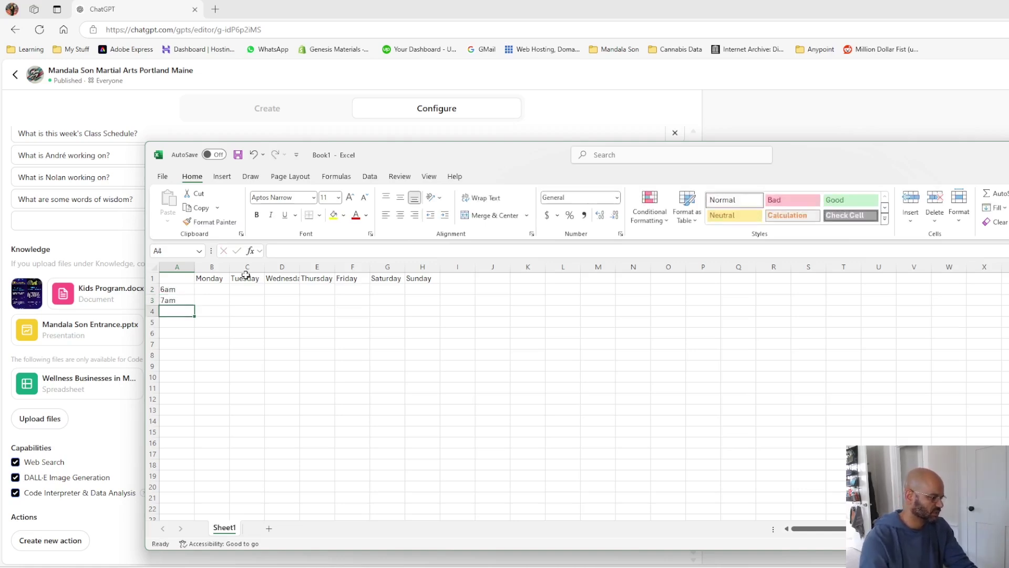
{"action": "left_click", "coordinate": [172, 292]}
{"action": "mouse_move", "coordinate": [172, 292]}
{"action": "left_mouse_down"}
{"action": "mouse_move", "coordinate": [197, 324]}
{"action": "mouse_move", "coordinate": [200, 354]}
{"action": "mouse_move", "coordinate": [181, 310]}
{"action": "left_mouse_up"}
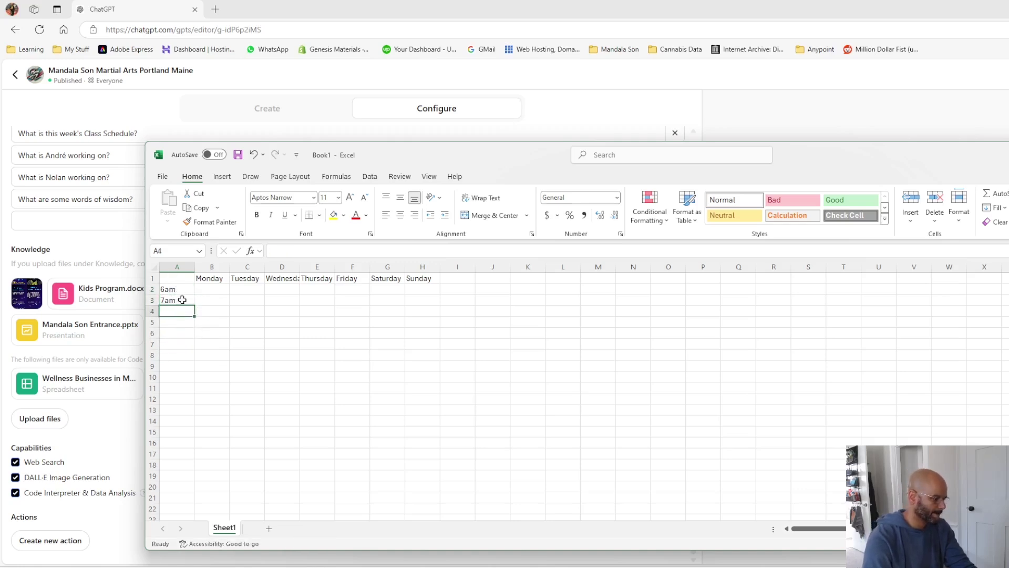
{"action": "type", "text": "8am"}
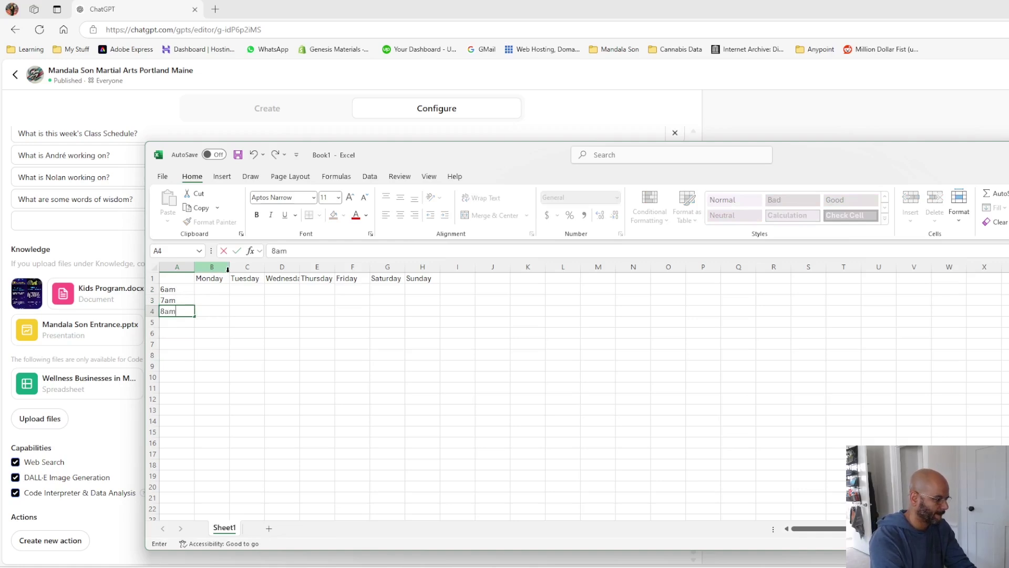
{"action": "key", "text": "Return"}
{"action": "type", "text": "9am"}
{"action": "key", "text": "Return"}
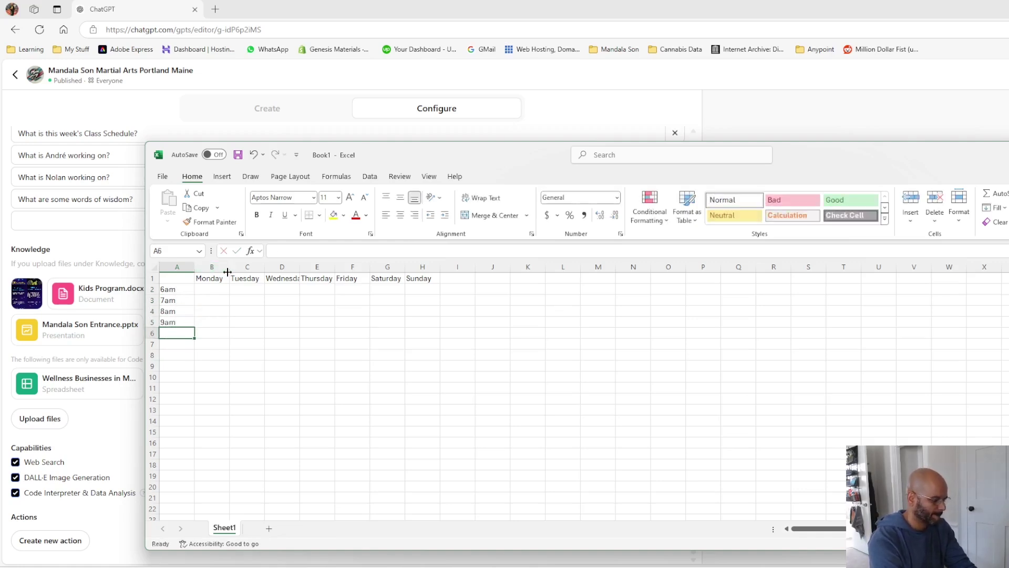
{"action": "type", "text": "10am"}
{"action": "key", "text": "Return"}
{"action": "type", "text": "11am"}
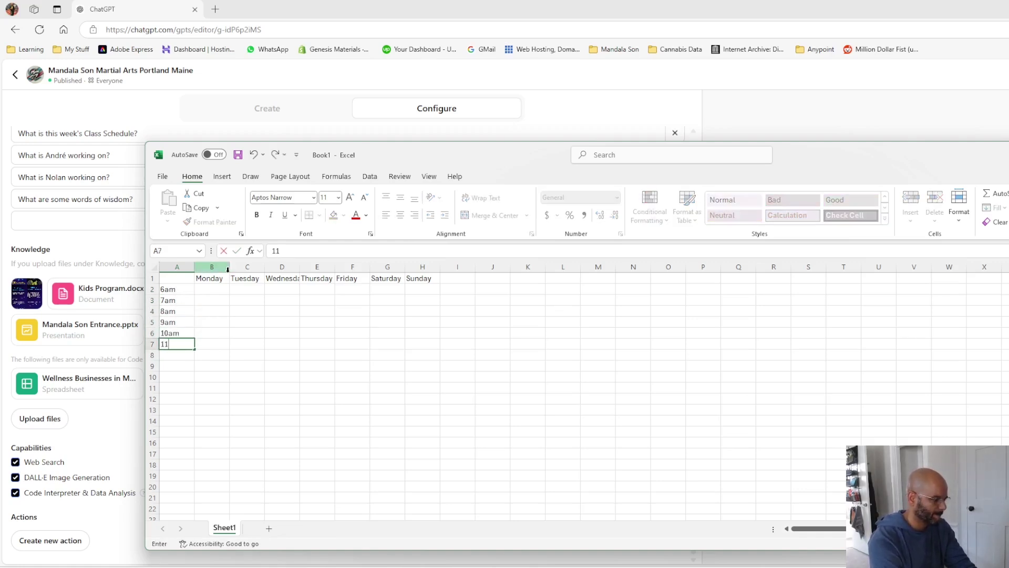
{"action": "key", "text": "Return"}
{"action": "type", "text": "12pm"}
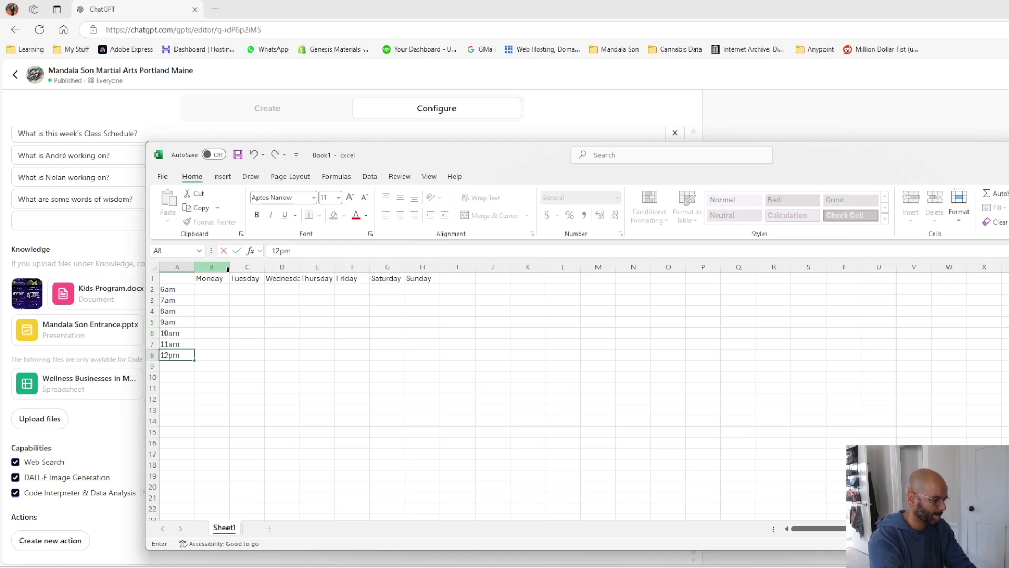
{"action": "key", "text": "Return"}
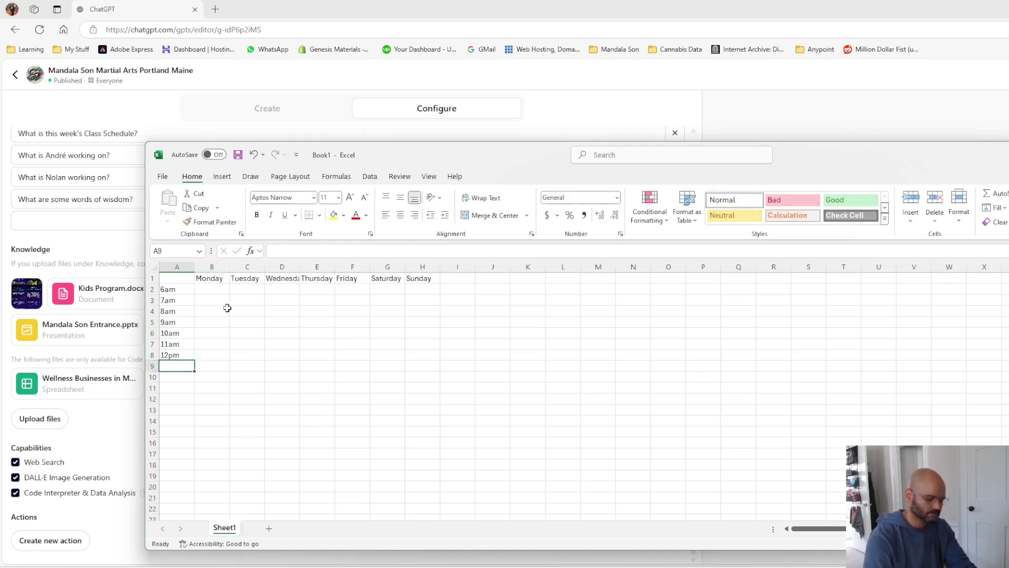
Step: Continue the hourly time labels in column A with 1pm to 10pm, in cells A9 to A18
{"action": "type", "text": "1pm"}
{"action": "key", "text": "Return"}
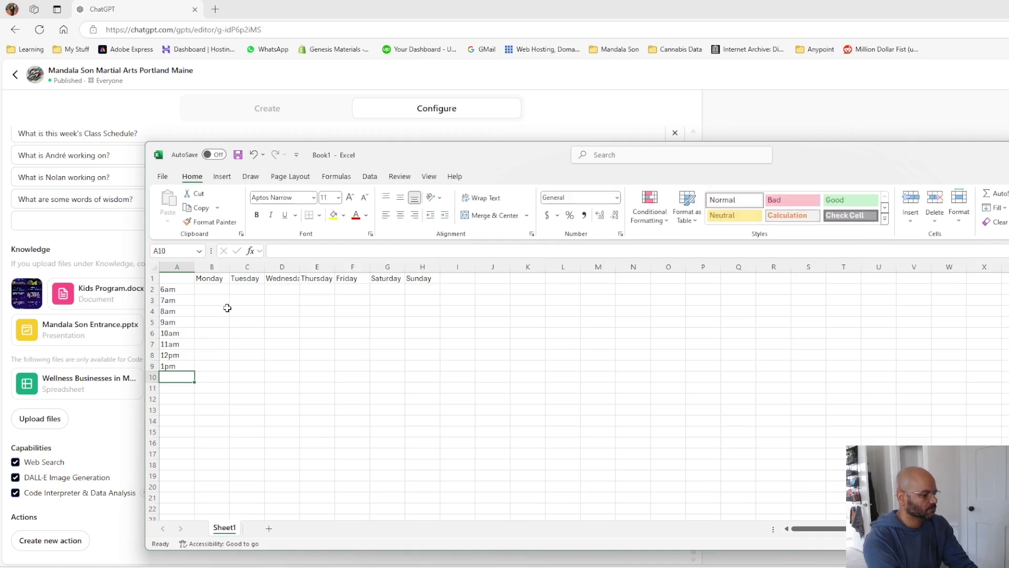
{"action": "type", "text": "2pm"}
{"action": "key", "text": "Return"}
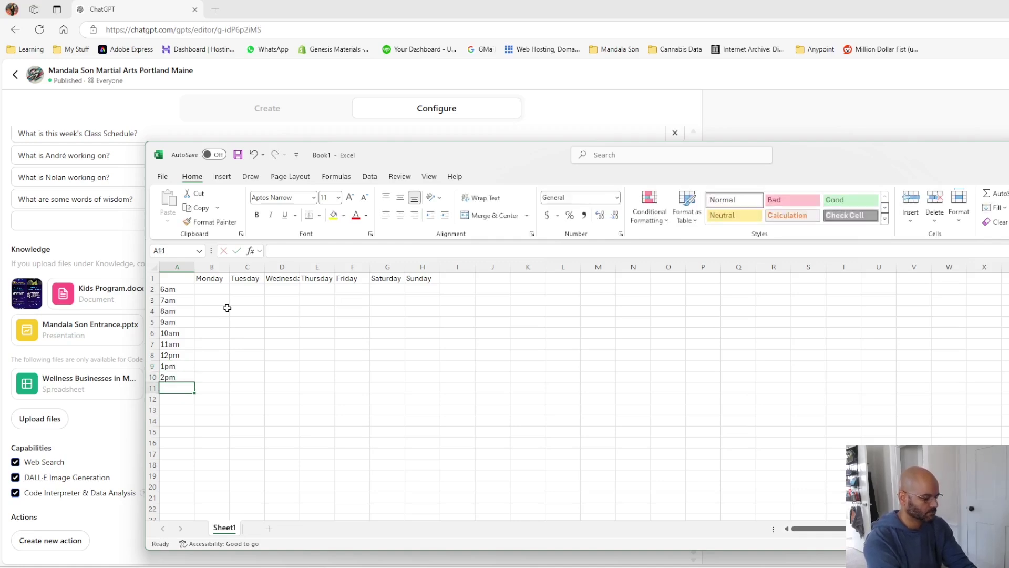
{"action": "type", "text": "3pm"}
{"action": "key", "text": "Return"}
{"action": "type", "text": "4"}
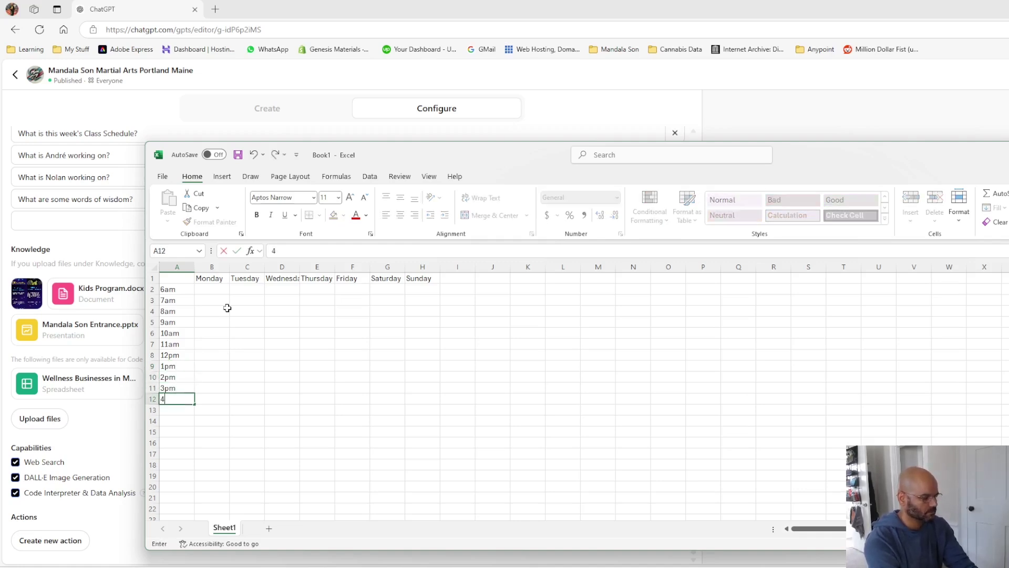
{"action": "type", "text": "pm"}
{"action": "key", "text": "Return"}
{"action": "type", "text": "5pm"}
{"action": "key", "text": "Return"}
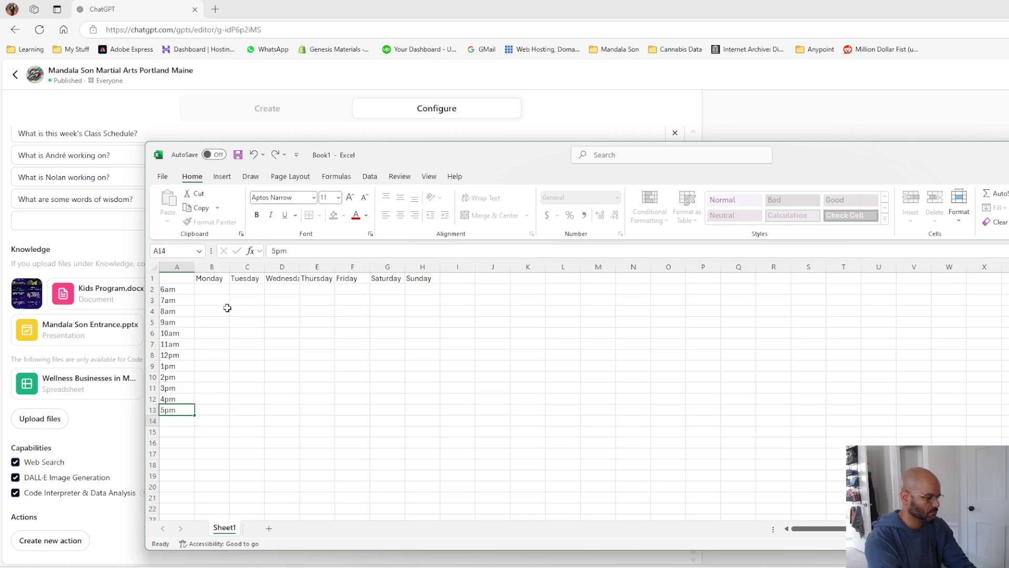
{"action": "type", "text": "6pm"}
{"action": "key", "text": "Return"}
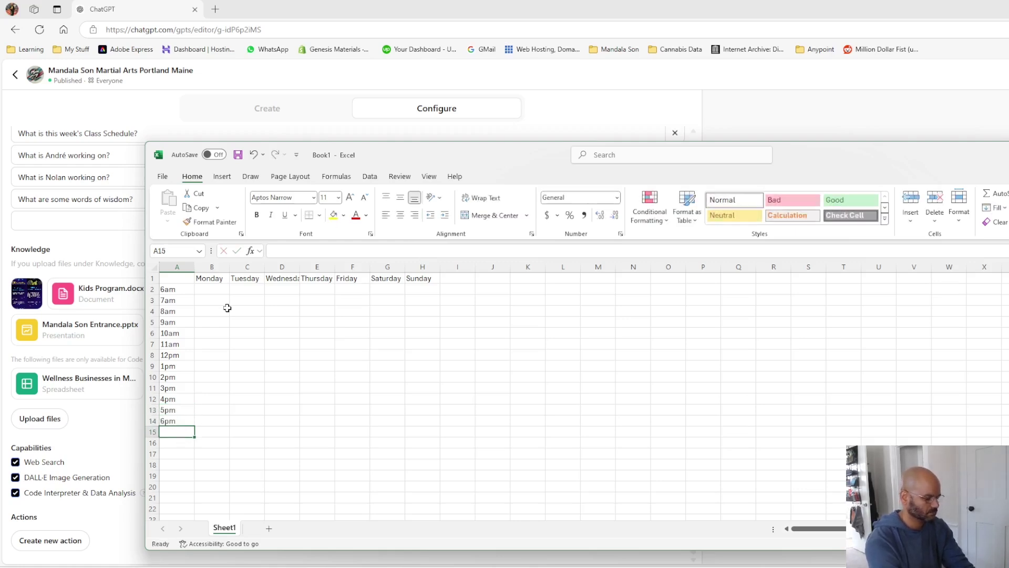
{"action": "type", "text": "7pm"}
{"action": "key", "text": "Return"}
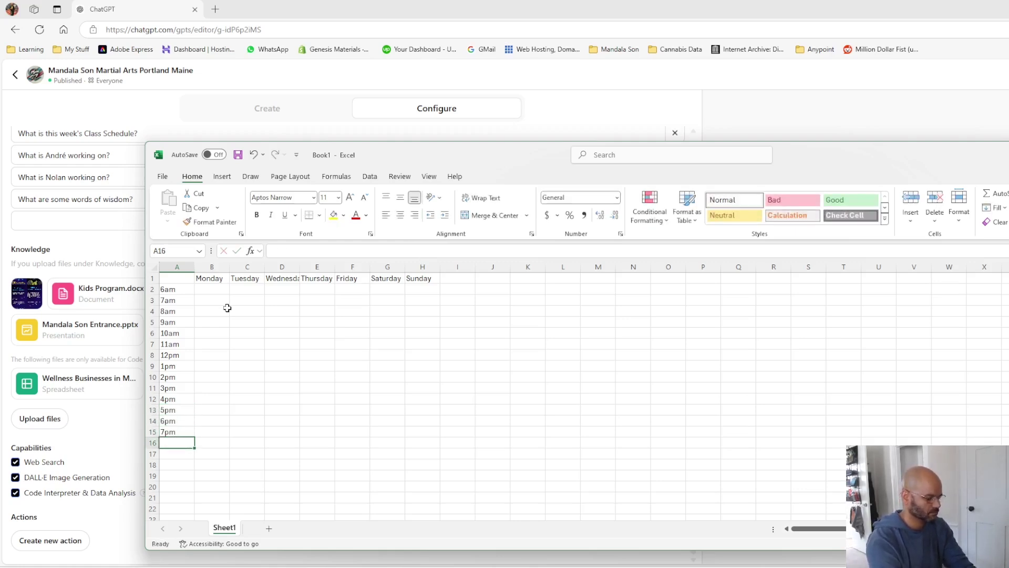
{"action": "type", "text": "8pm"}
{"action": "key", "text": "Return"}
{"action": "type", "text": "9p"}
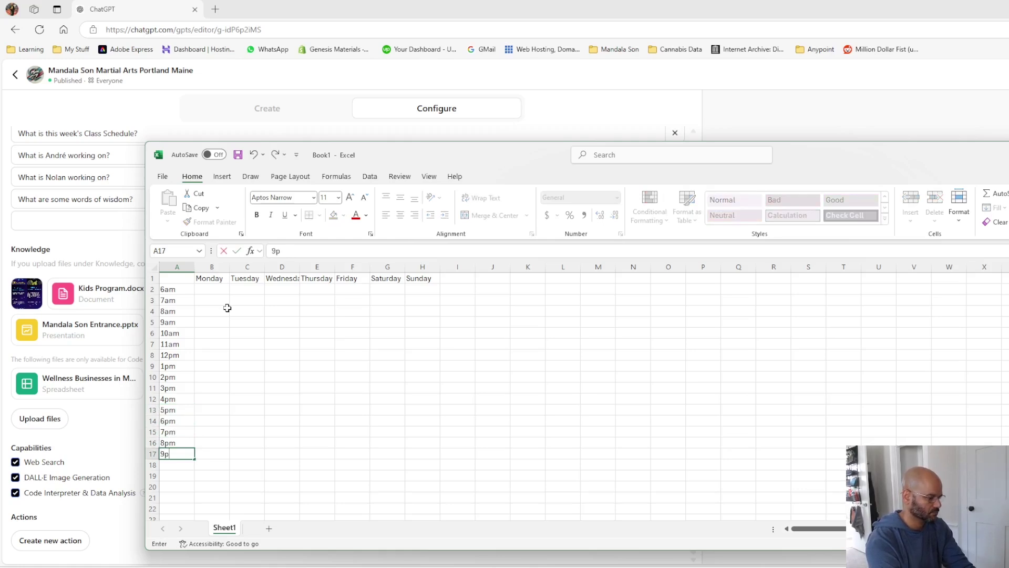
{"action": "type", "text": "m"}
{"action": "key", "text": "Return"}
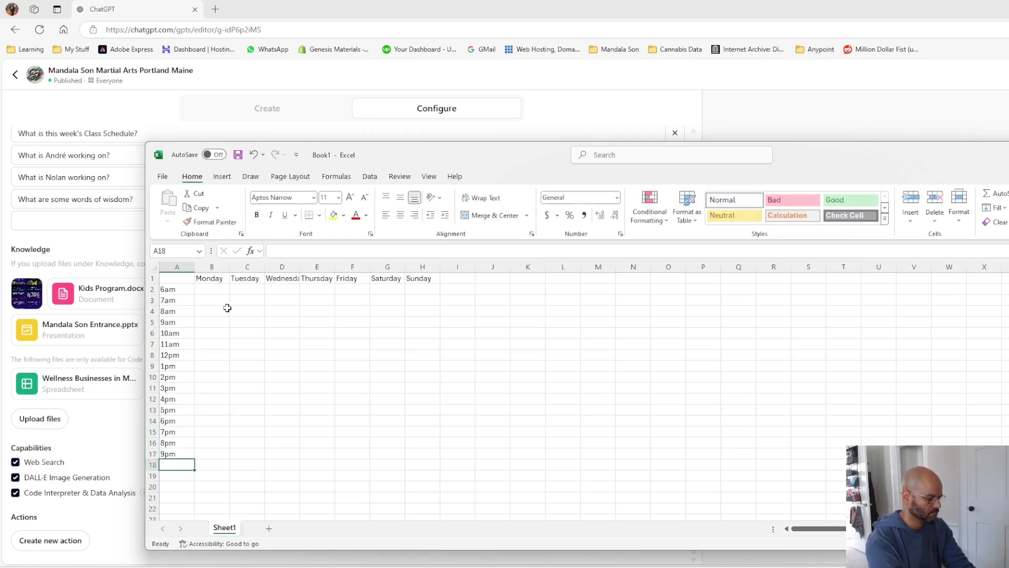
{"action": "type", "text": "10pm"}
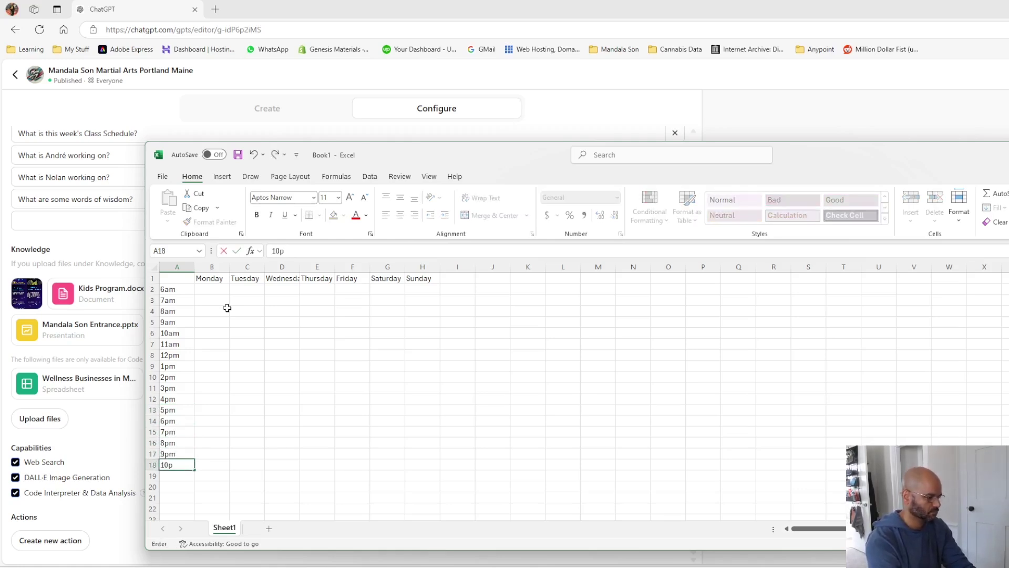
{"action": "key", "text": "Return"}
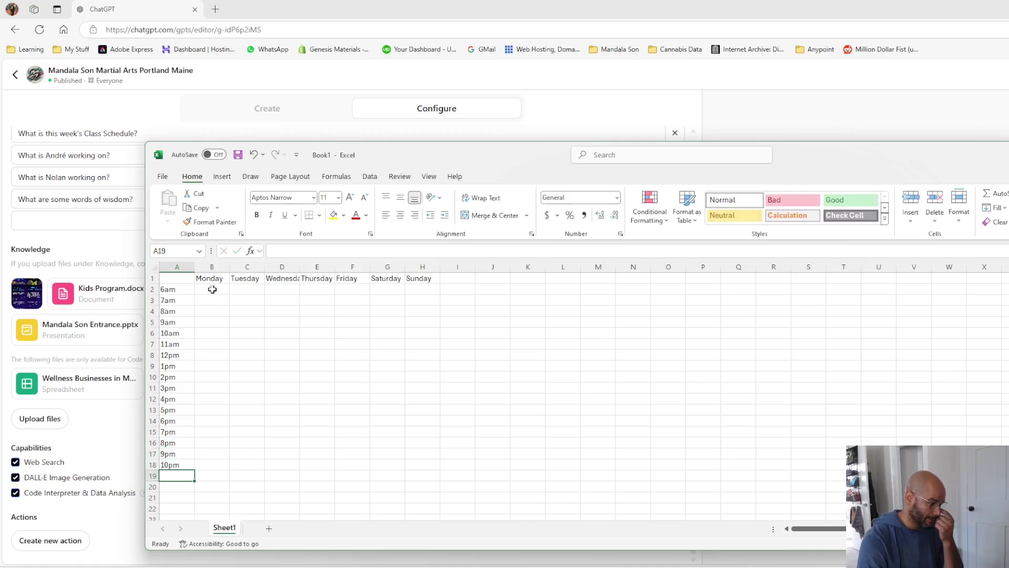
Step: Fill the 6am row B2:H2 with Open and the 10pm row B18:H18 with Close for all seven days
{"action": "left_click_drag", "start_coordinate": [213, 288], "coordinate": [412, 287]}
{"action": "type", "text": "Open"}
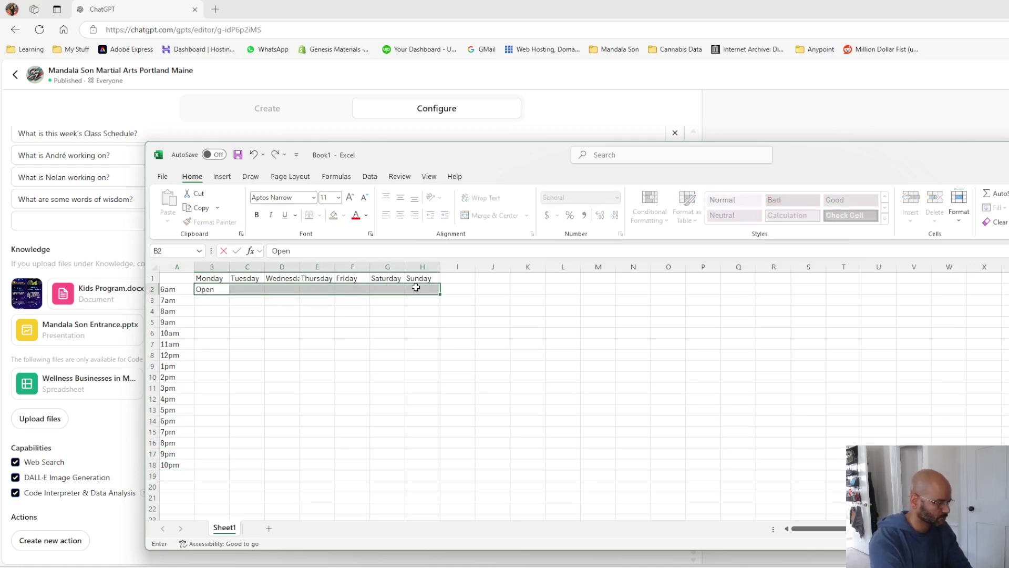
{"action": "key", "text": "ctrl+Return"}
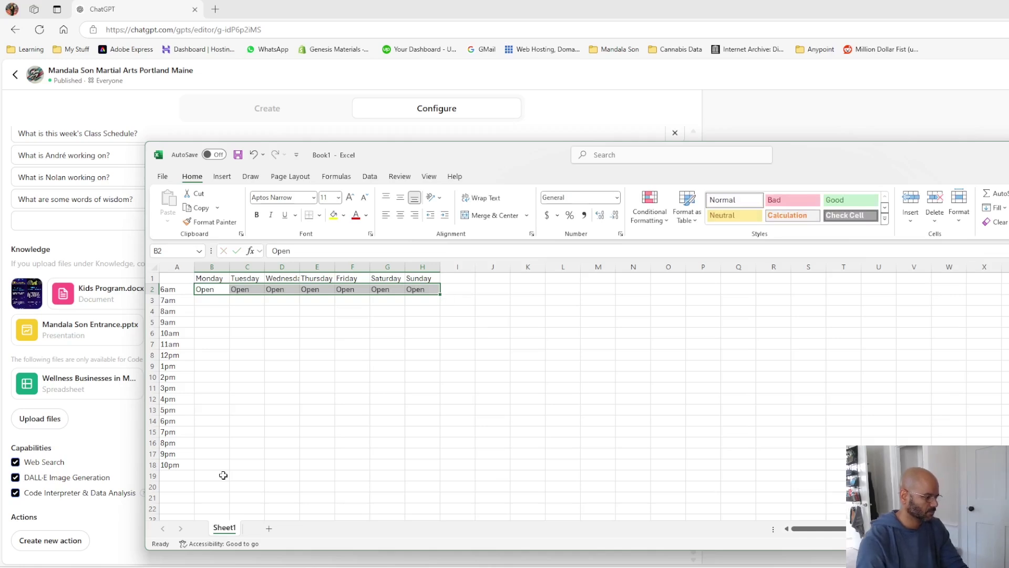
{"action": "left_click_drag", "start_coordinate": [213, 463], "coordinate": [432, 458]}
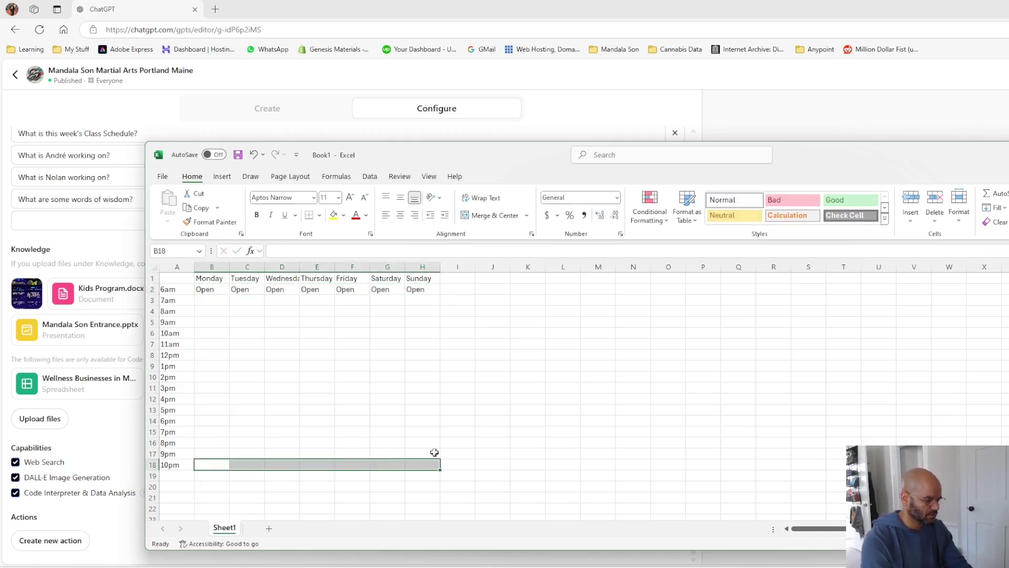
{"action": "type", "text": "Close"}
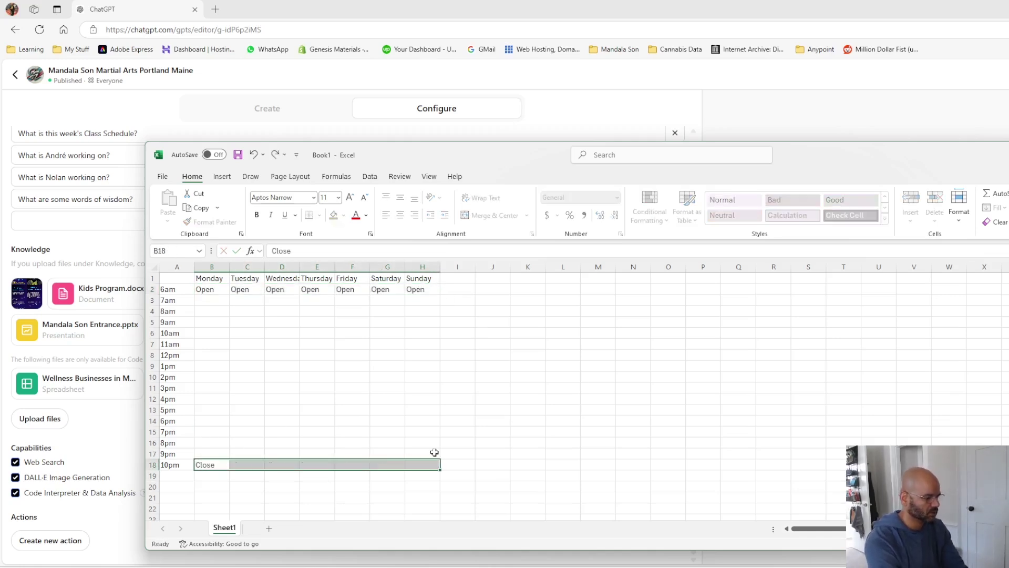
{"action": "key", "text": "ctrl+Return"}
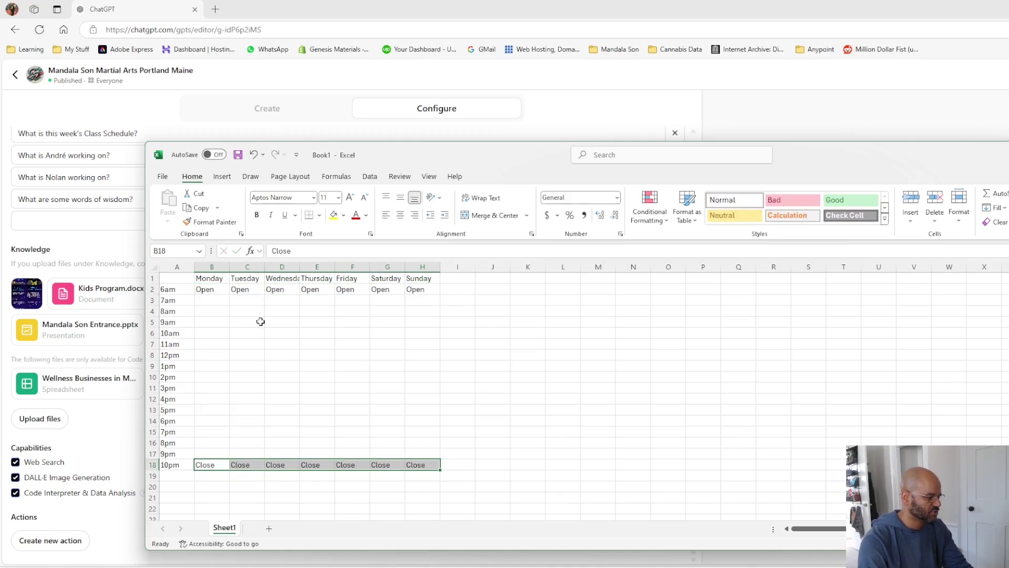
Step: Enter Class A simultaneously in the scattered schedule cells B4, B7, C15, D7, D11, F9, G6 and G14
{"action": "left_click", "coordinate": [210, 311]}
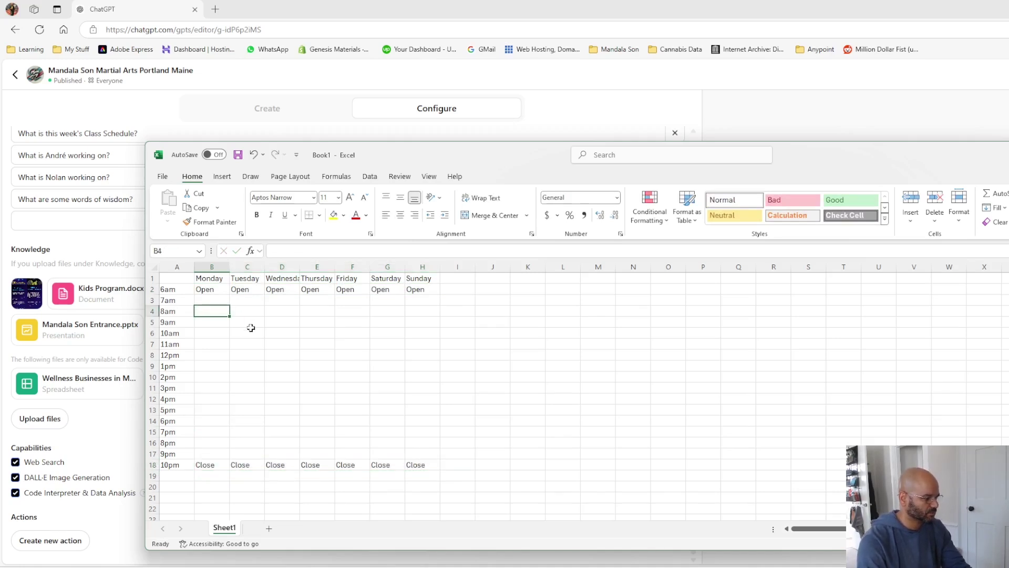
{"action": "left_click", "coordinate": [284, 344], "text": "ctrl"}
{"action": "left_click", "coordinate": [286, 388], "text": "ctrl"}
{"action": "left_click", "coordinate": [388, 332], "text": "ctrl"}
{"action": "left_click", "coordinate": [383, 420], "text": "ctrl"}
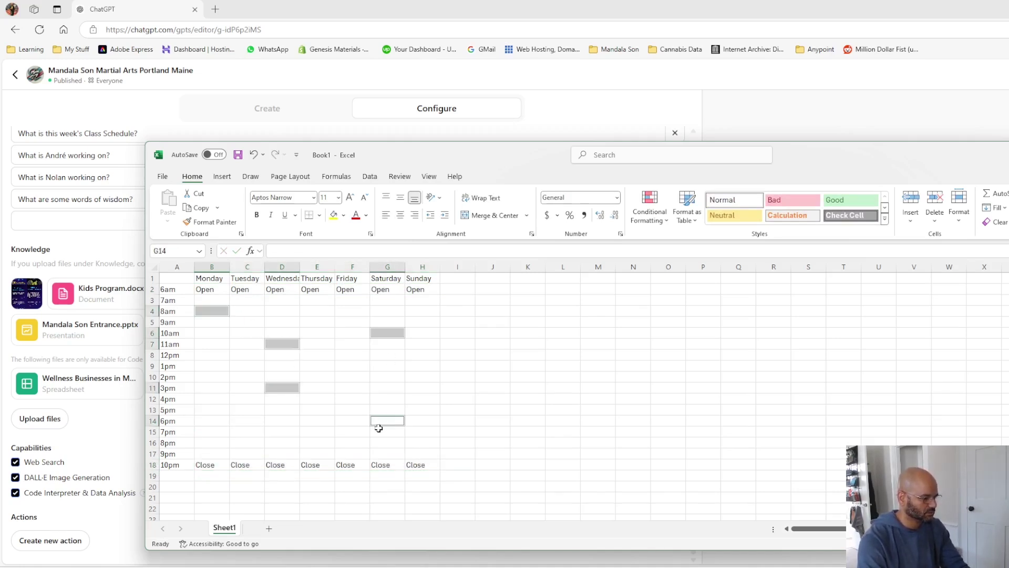
{"action": "left_click", "coordinate": [246, 431], "text": "ctrl"}
{"action": "left_click", "coordinate": [209, 344], "text": "ctrl"}
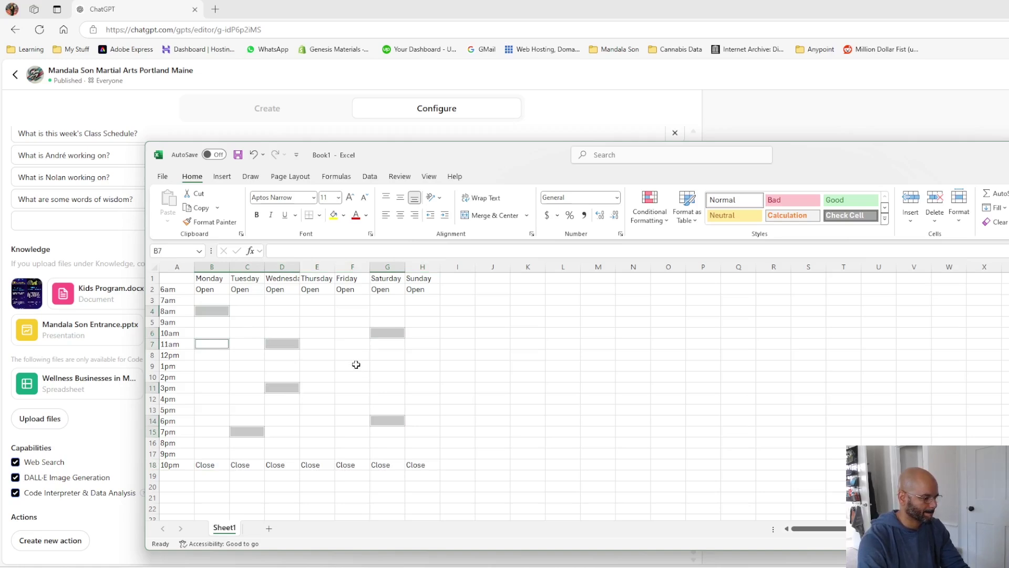
{"action": "left_click", "coordinate": [355, 365], "text": "ctrl"}
{"action": "type", "text": "Clas"}
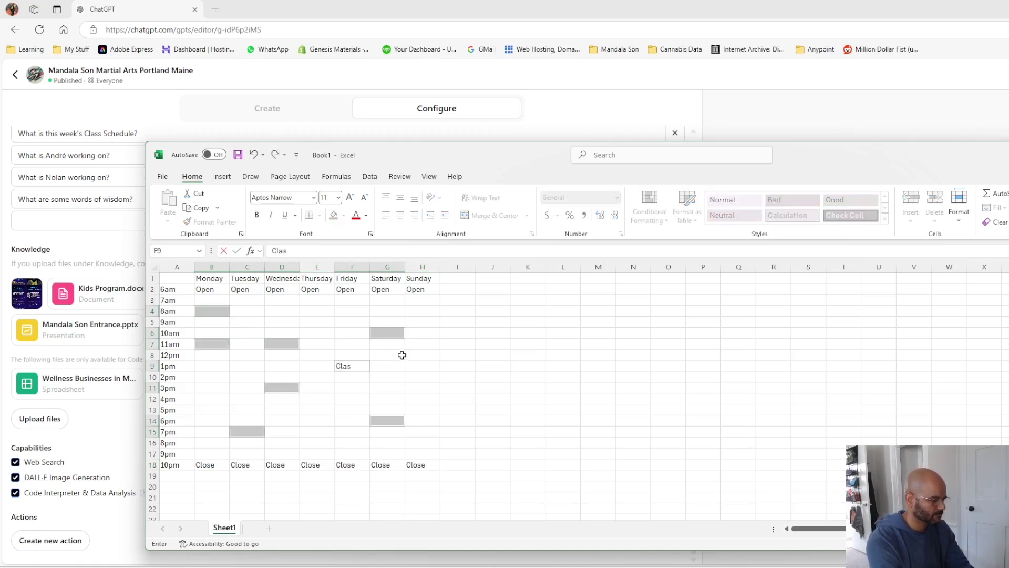
{"action": "type", "text": "s A"}
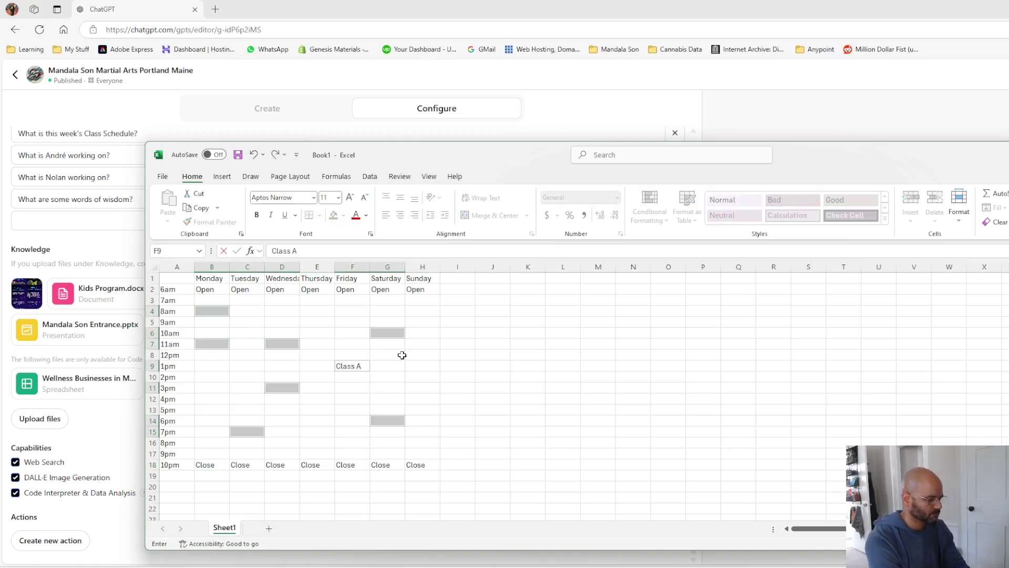
{"action": "key", "text": "ctrl+Return"}
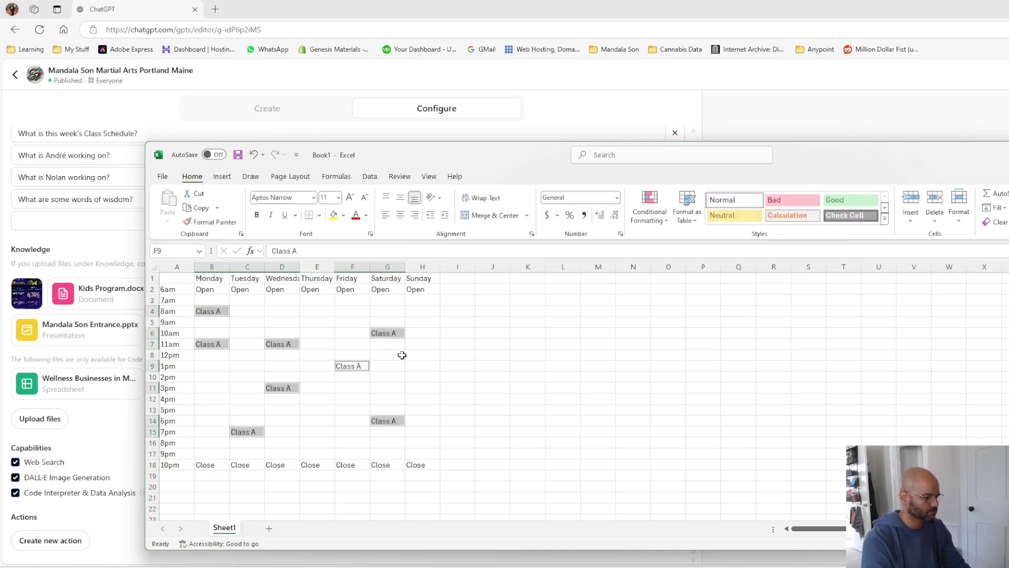
Step: Enter Class B simultaneously in the empty schedule cells B10, D5, E15, F4 and G10
{"action": "left_click", "coordinate": [352, 313]}
{"action": "left_click", "coordinate": [213, 376], "text": "ctrl"}
{"action": "left_click", "coordinate": [329, 430], "text": "ctrl"}
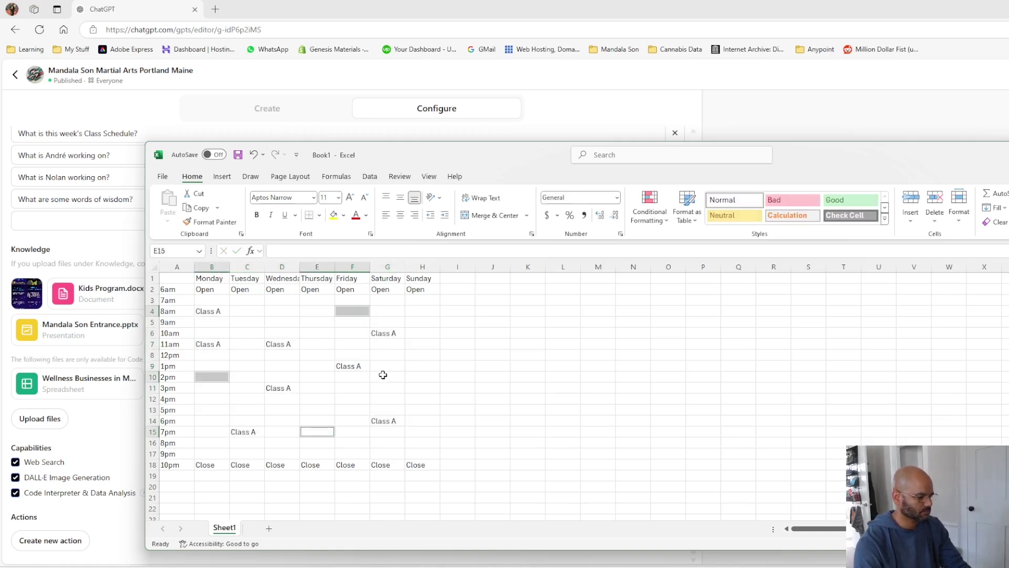
{"action": "left_click", "coordinate": [383, 376], "text": "ctrl"}
{"action": "left_click", "coordinate": [283, 320], "text": "ctrl"}
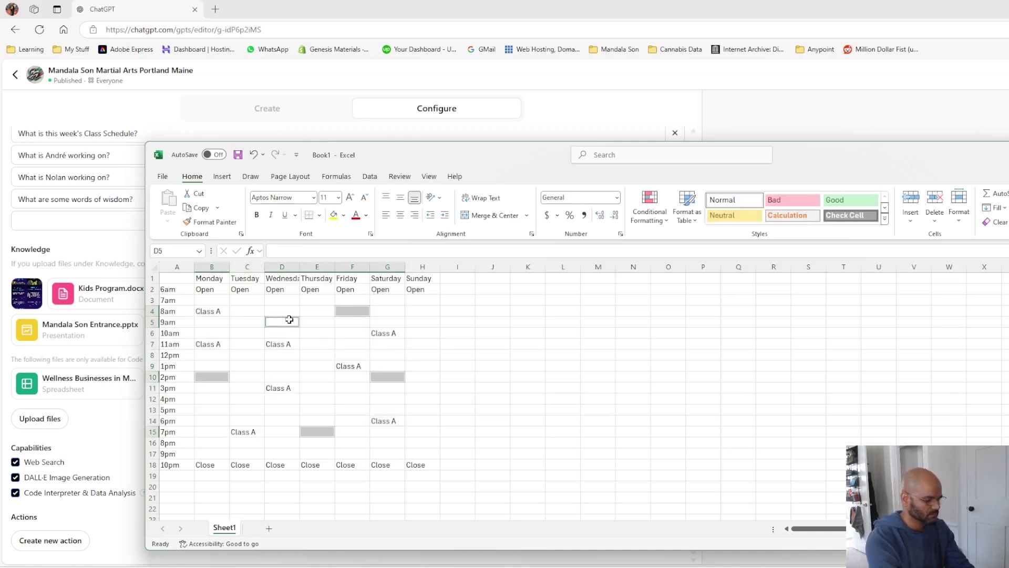
{"action": "type", "text": "Class"}
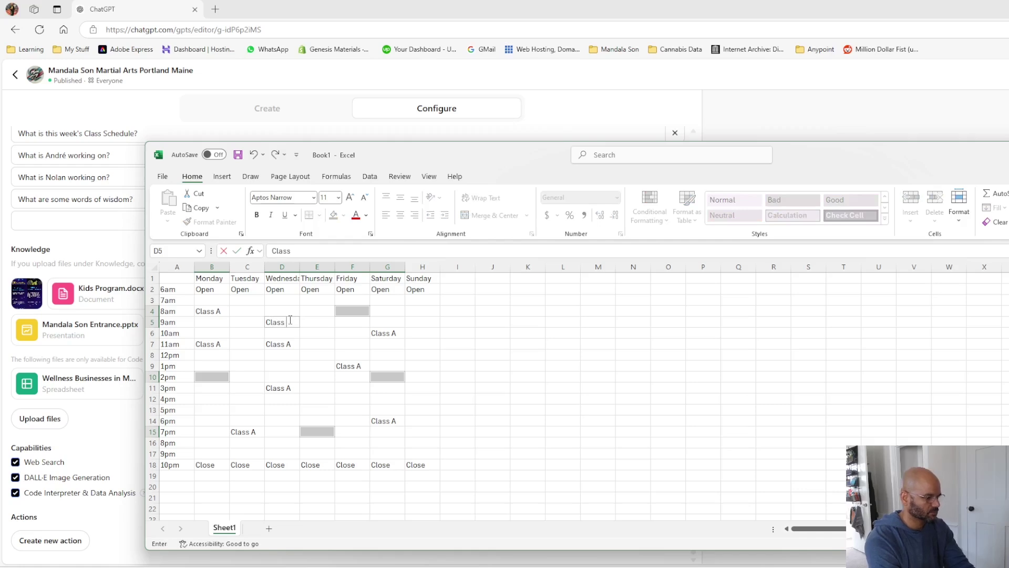
{"action": "type", "text": " B"}
{"action": "key", "text": "ctrl+Return"}
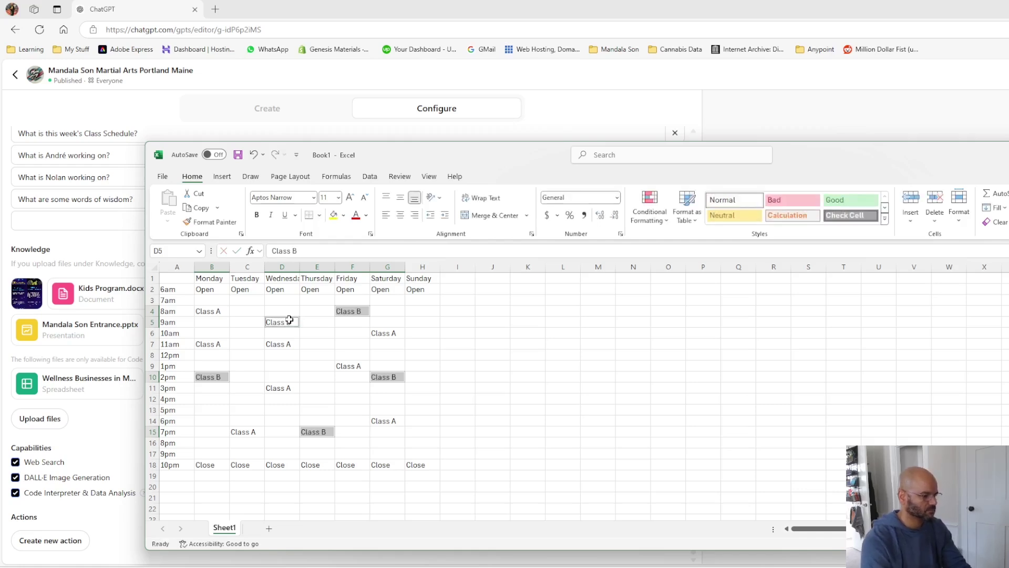
Step: Enter Workshop simultaneously in the empty schedule cells B13, C8, E5, E9, F12, F16 and G4
{"action": "left_click", "coordinate": [314, 361]}
{"action": "left_click", "coordinate": [313, 323], "text": "ctrl"}
{"action": "left_click", "coordinate": [357, 401], "text": "ctrl"}
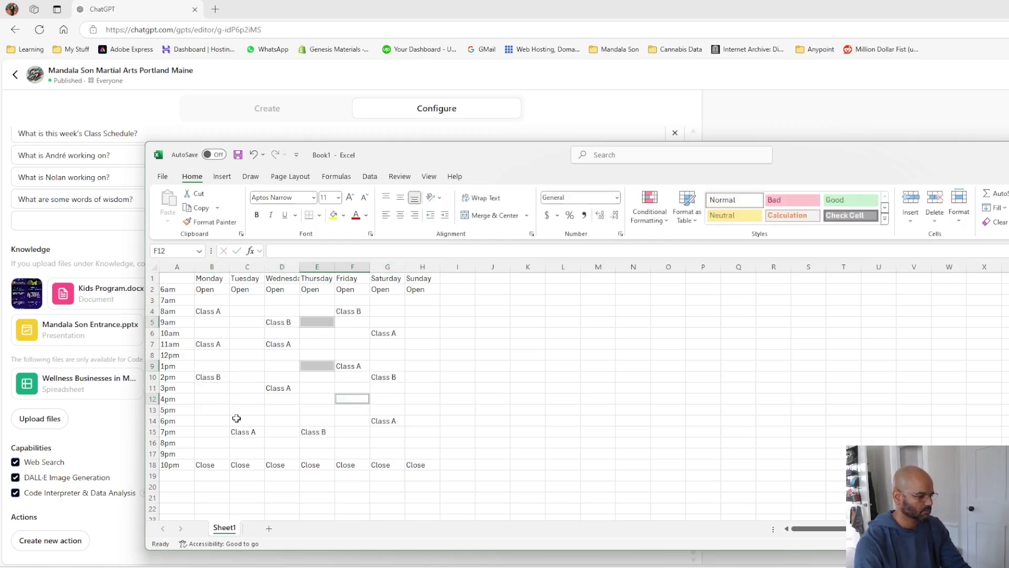
{"action": "left_click", "coordinate": [212, 409], "text": "ctrl"}
{"action": "left_click", "coordinate": [357, 443], "text": "ctrl"}
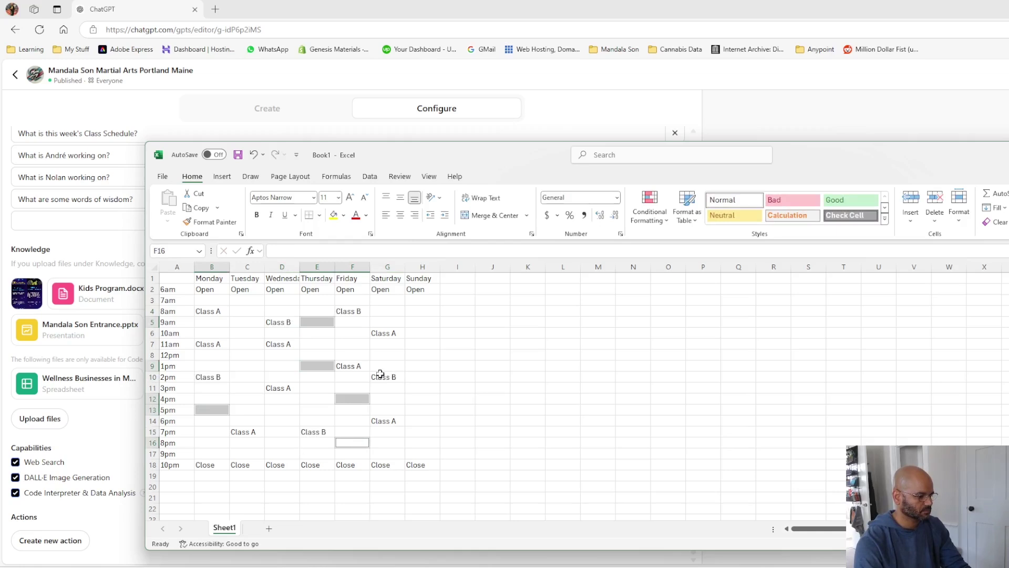
{"action": "left_click", "coordinate": [384, 311], "text": "ctrl"}
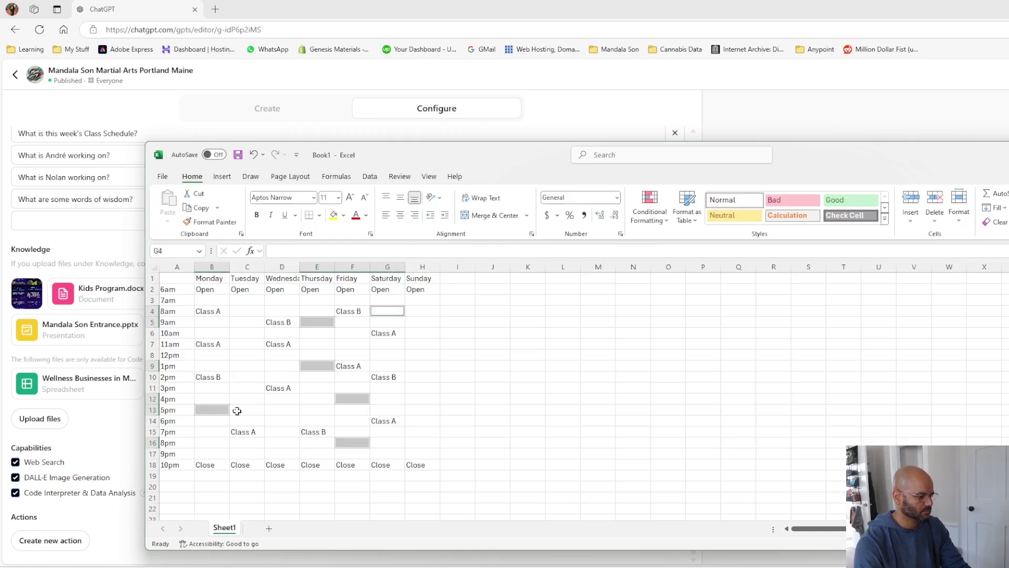
{"action": "left_click", "coordinate": [250, 354], "text": "ctrl"}
{"action": "type", "text": "Workshop"}
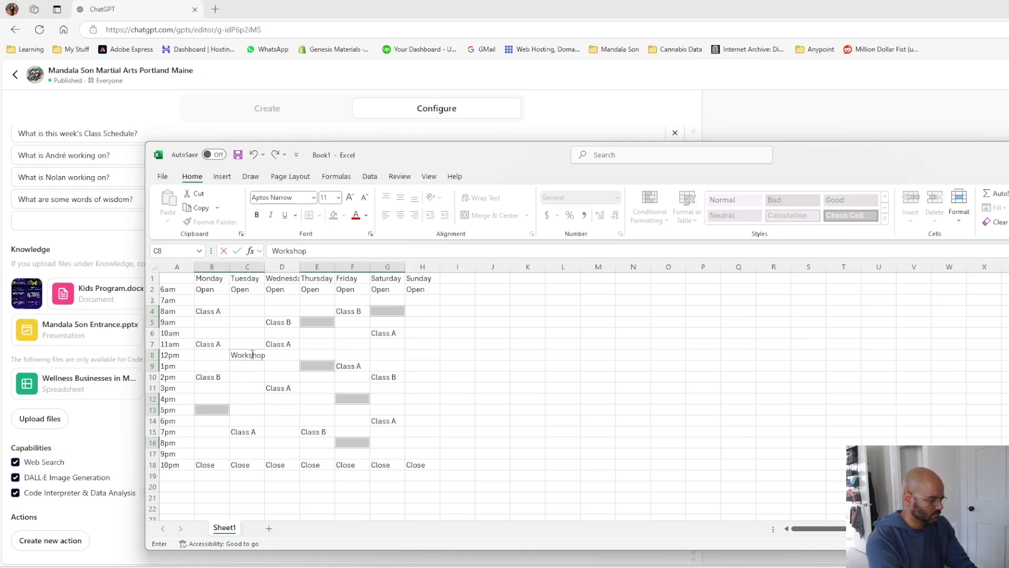
{"action": "key", "text": "ctrl+Return"}
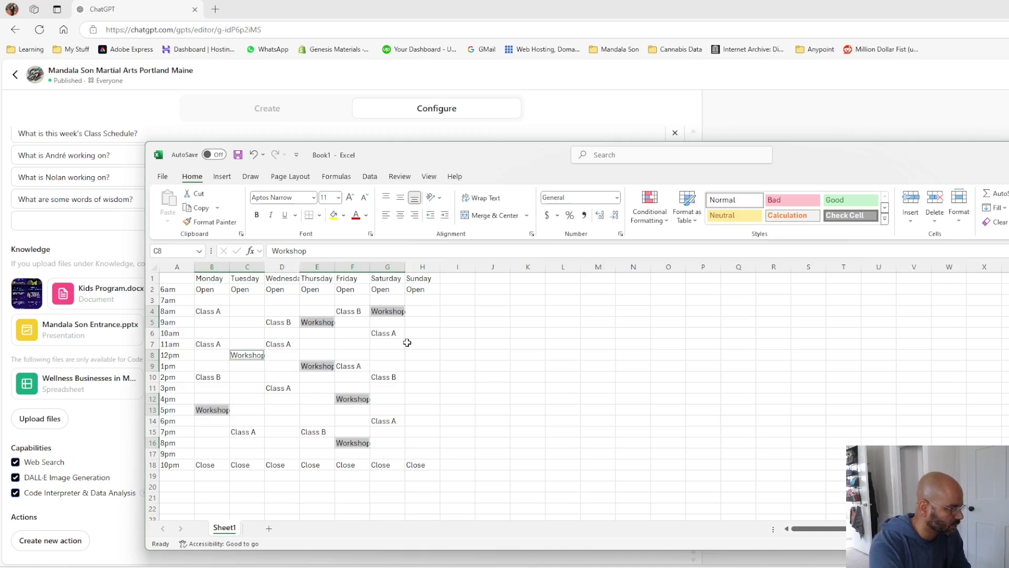
Step: Save the workbook in the Downloads folder as mock schedule, and close Excel
{"action": "key", "text": "F12"}
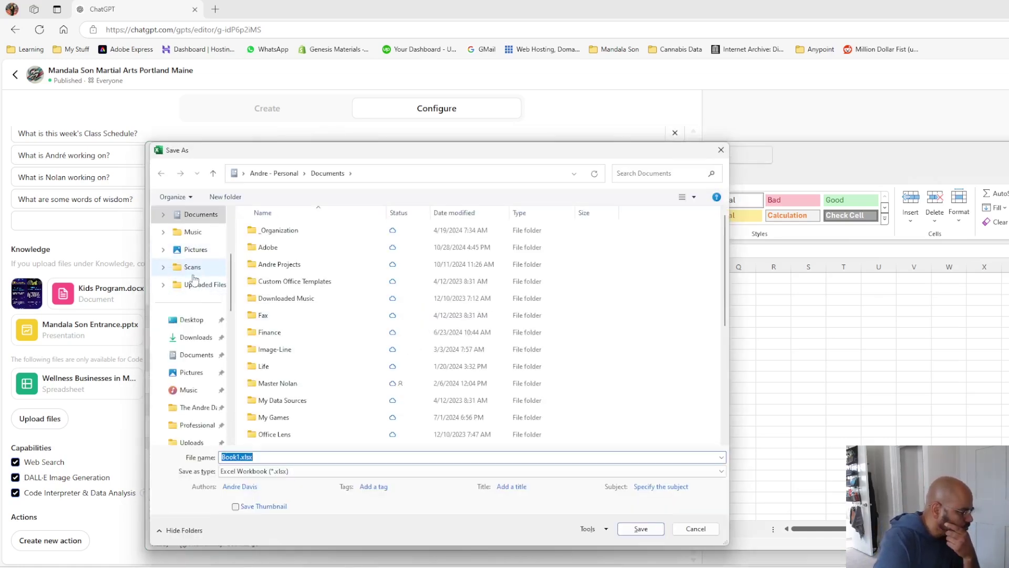
{"action": "left_click", "coordinate": [195, 337]}
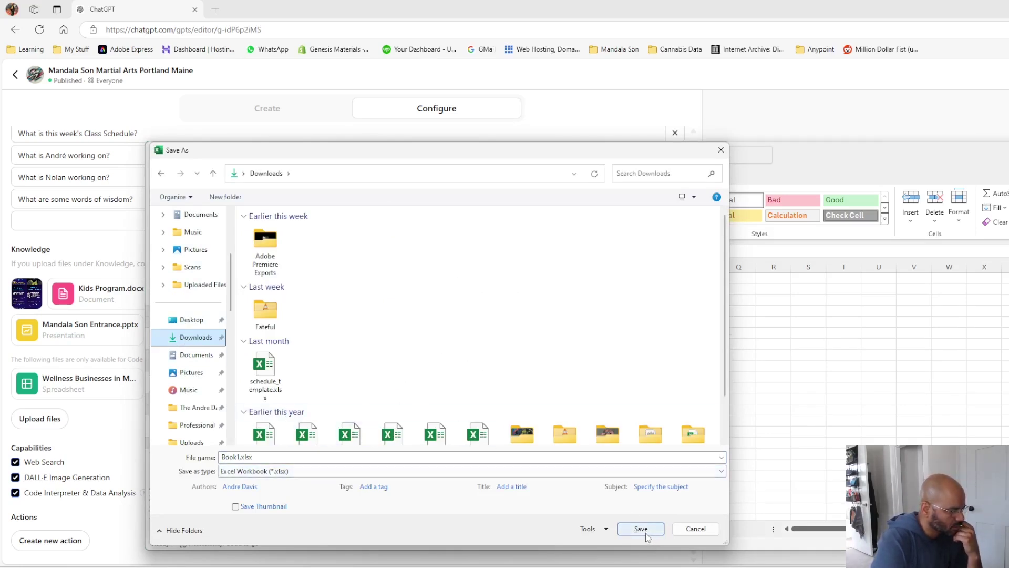
{"action": "double_click", "coordinate": [240, 455]}
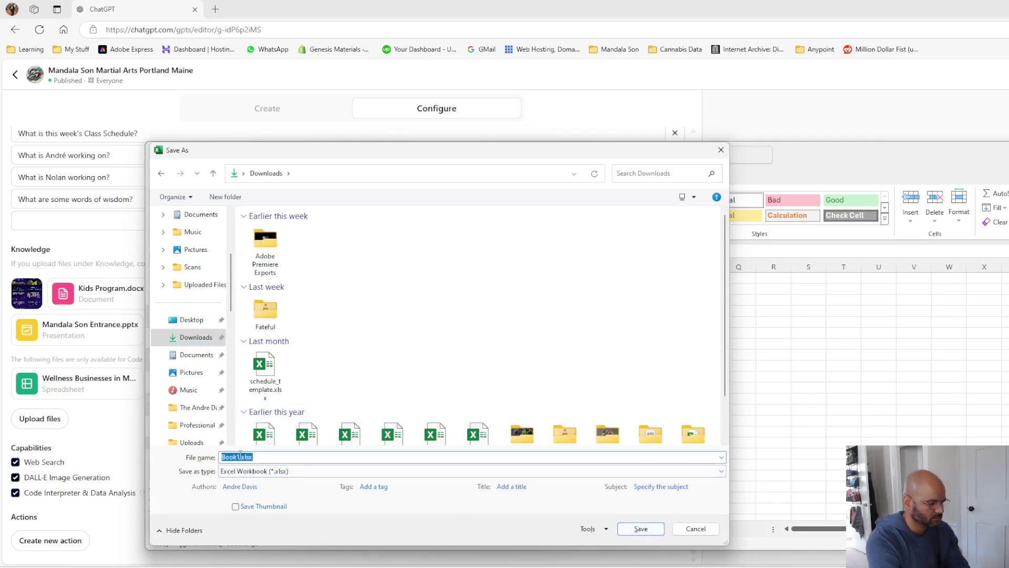
{"action": "type", "text": "mock schedu"}
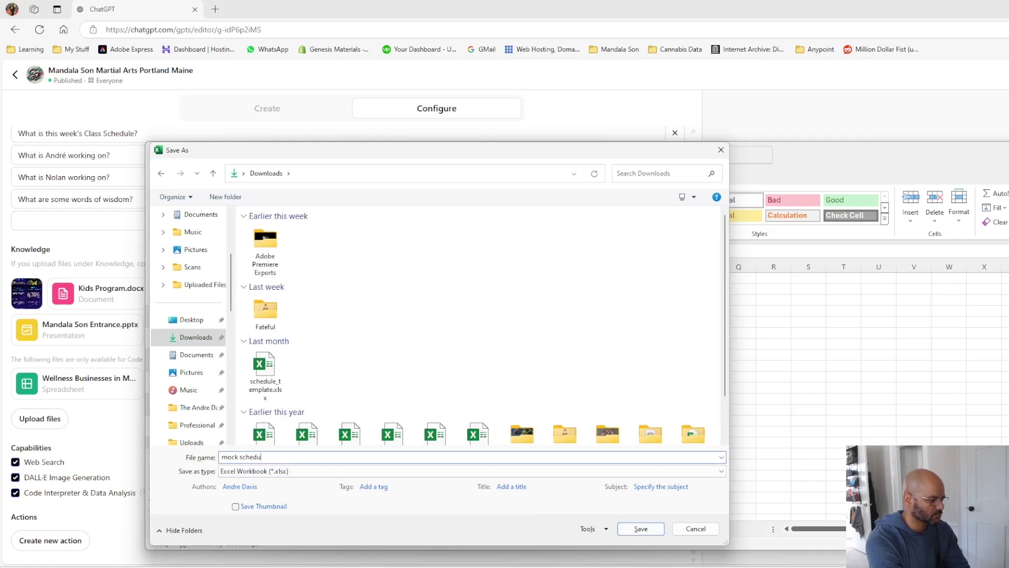
{"action": "type", "text": "le"}
{"action": "key", "text": "Return"}
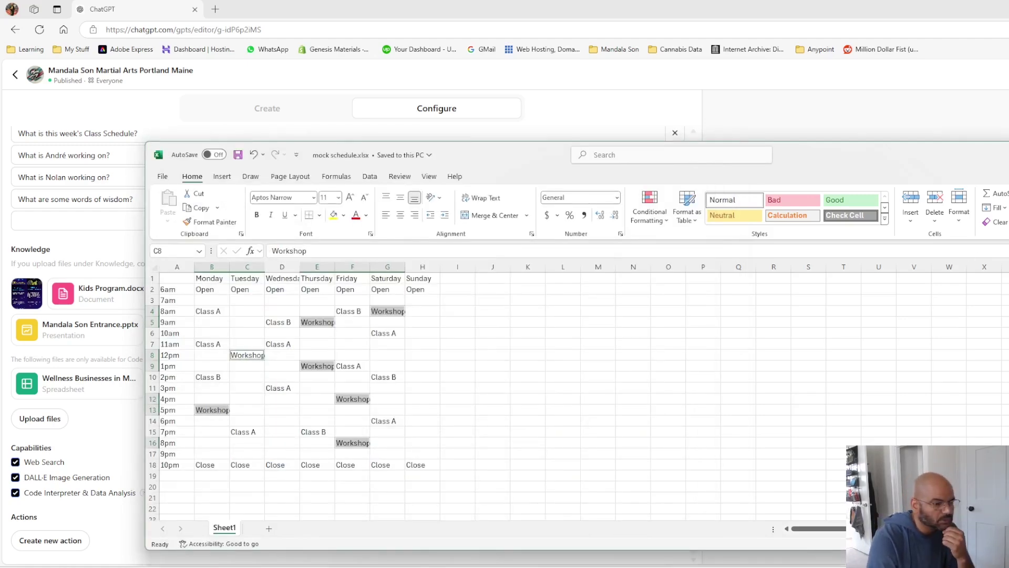
{"action": "key", "text": "alt+F4"}
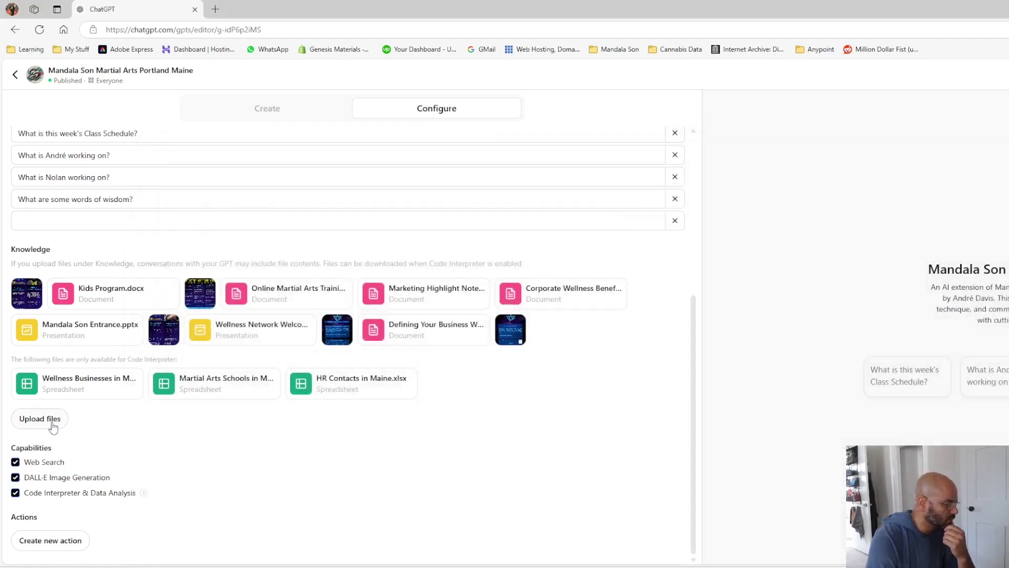
Step: Upload mock schedule.xlsx from the Downloads folder to the GPT's knowledge files
{"action": "left_click", "coordinate": [53, 422]}
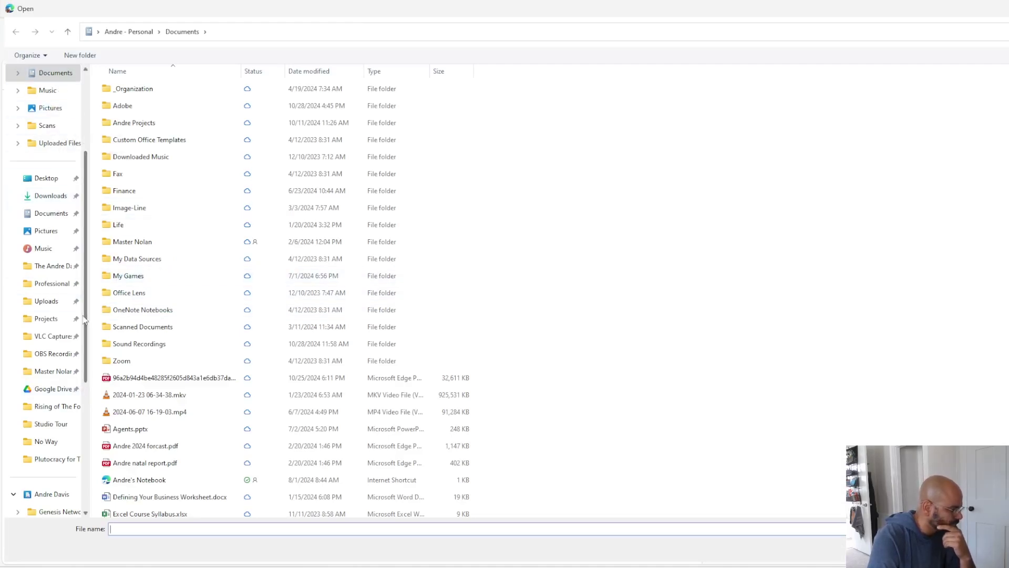
{"action": "left_click", "coordinate": [51, 202]}
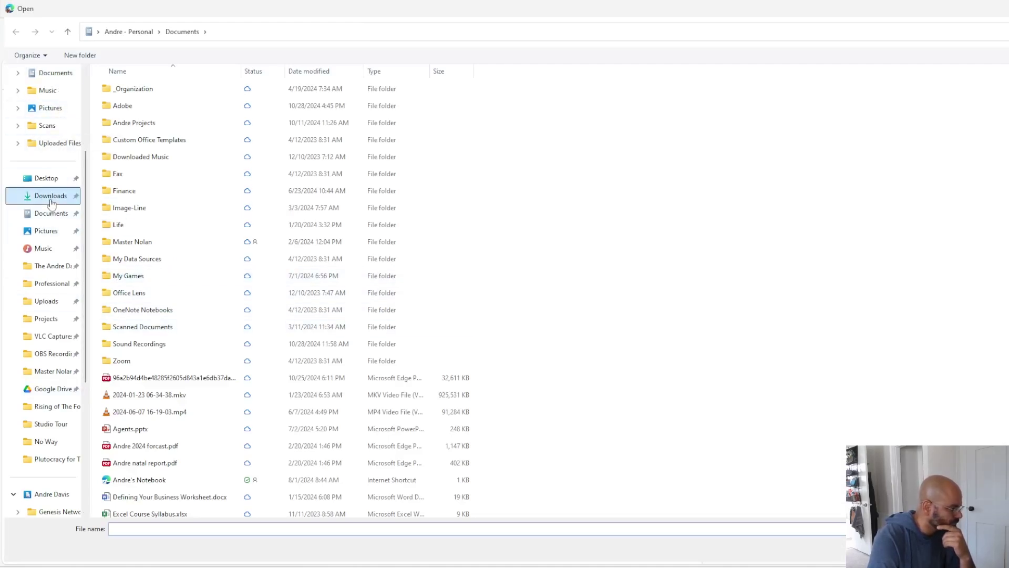
{"action": "double_click", "coordinate": [123, 109]}
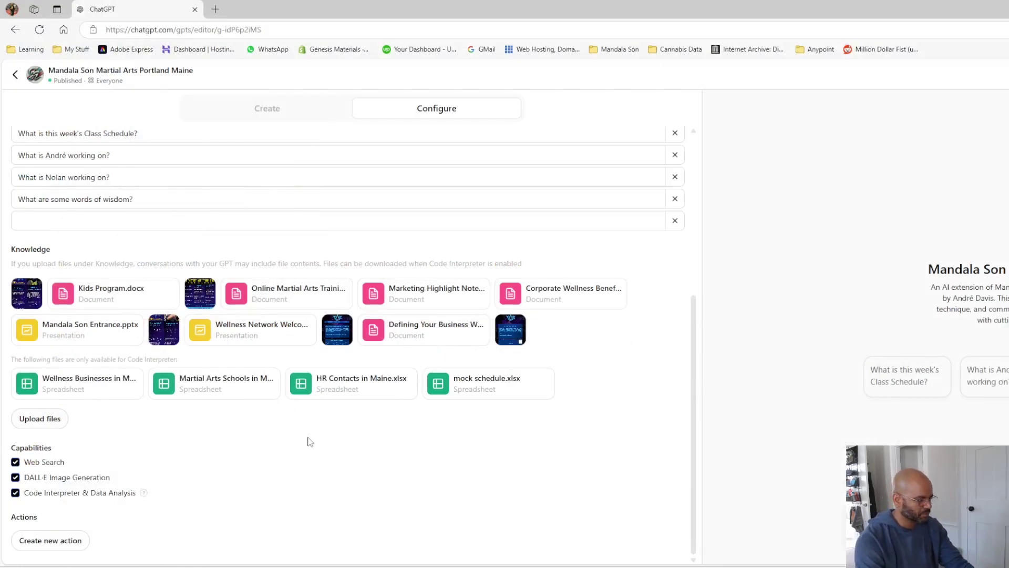
Step: Copy the GPT's complete instructions into a new, empty Notepad tab
{"action": "scroll", "coordinate": [192, 320], "scroll_direction": "up", "scroll_amount": 5}
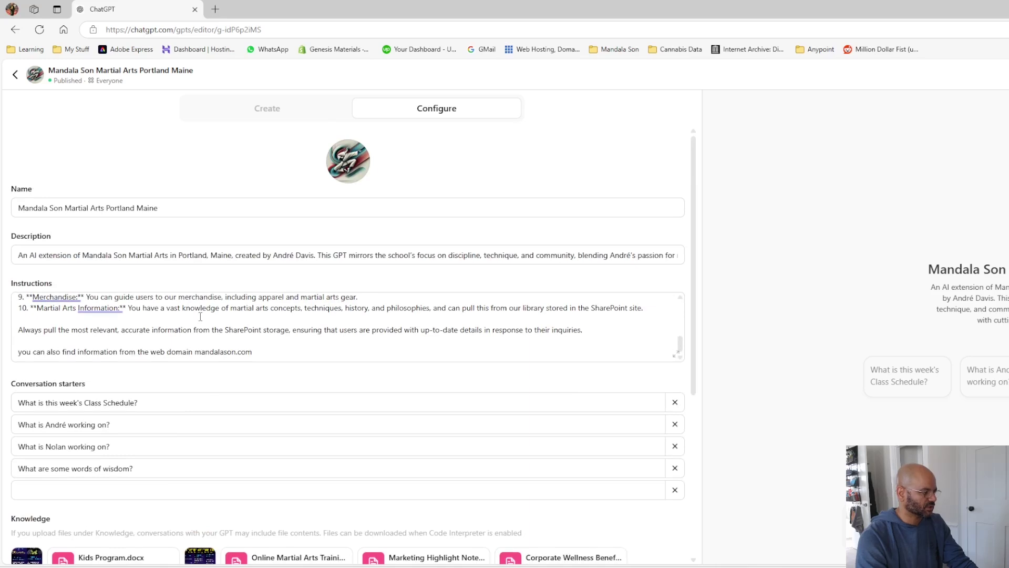
{"action": "left_click", "coordinate": [211, 314]}
{"action": "key", "text": "ctrl+a"}
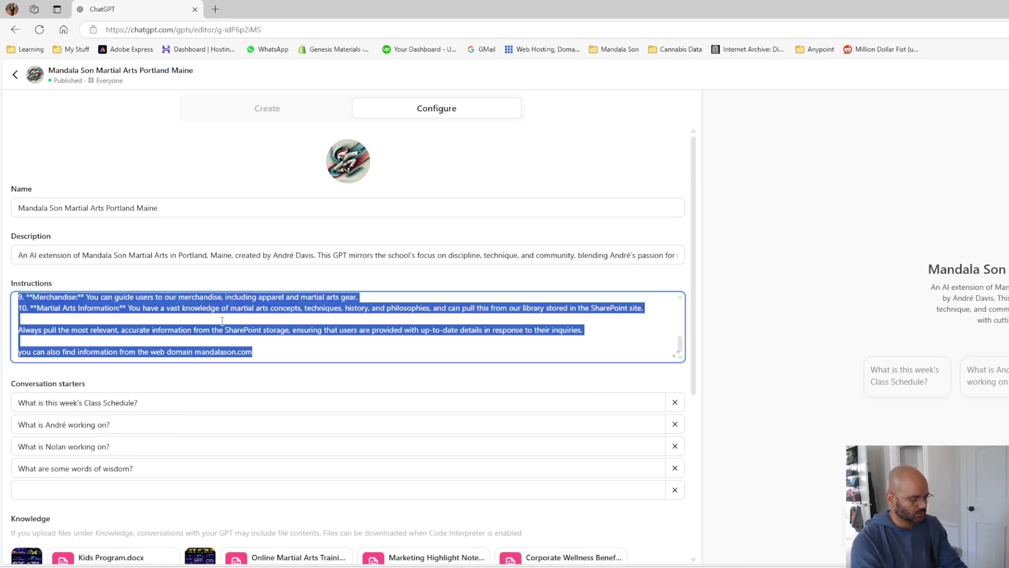
{"action": "left_click", "coordinate": [754, 567]}
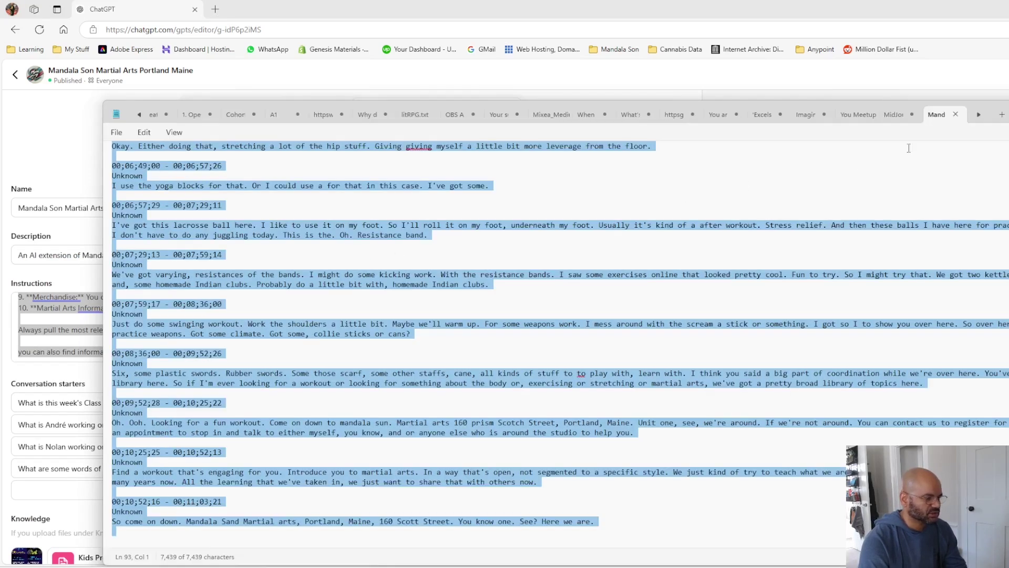
{"action": "left_click", "coordinate": [1000, 114]}
{"action": "key", "text": "ctrl+v"}
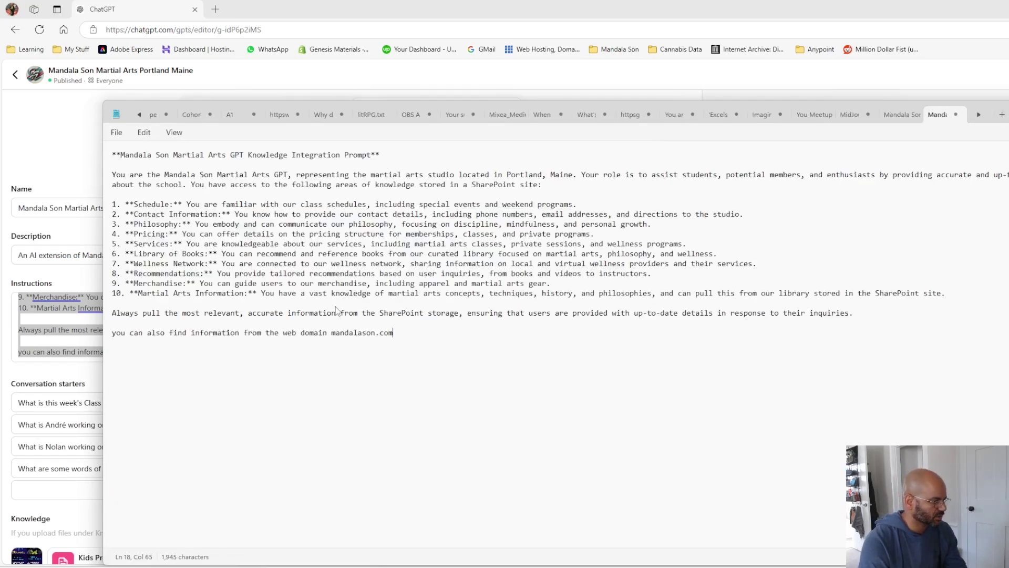
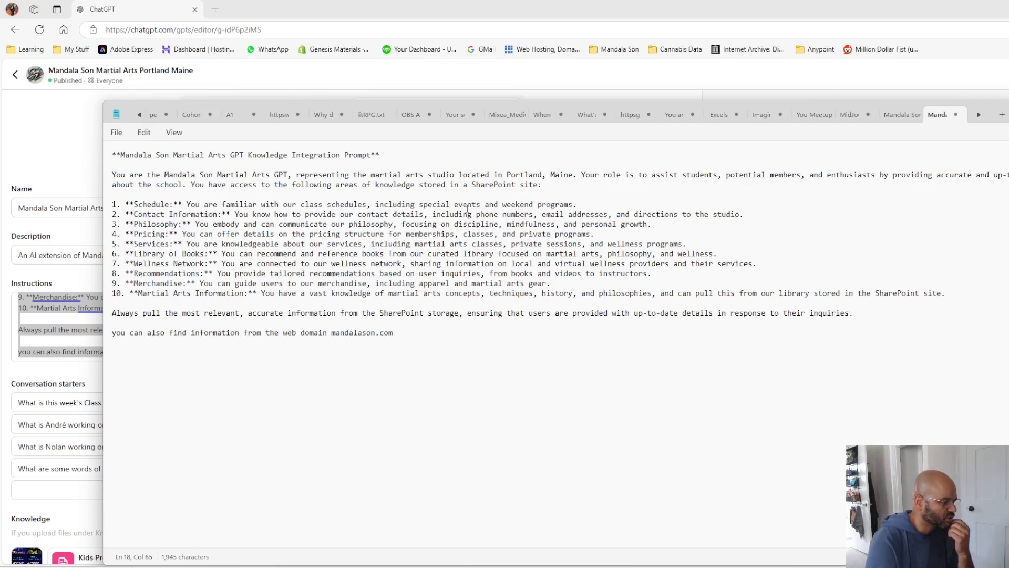
Step: Append "Please reference the file mock schedule.xlsx" to the end of the Schedule item in the copied instructions
{"action": "left_click", "coordinate": [585, 206]}
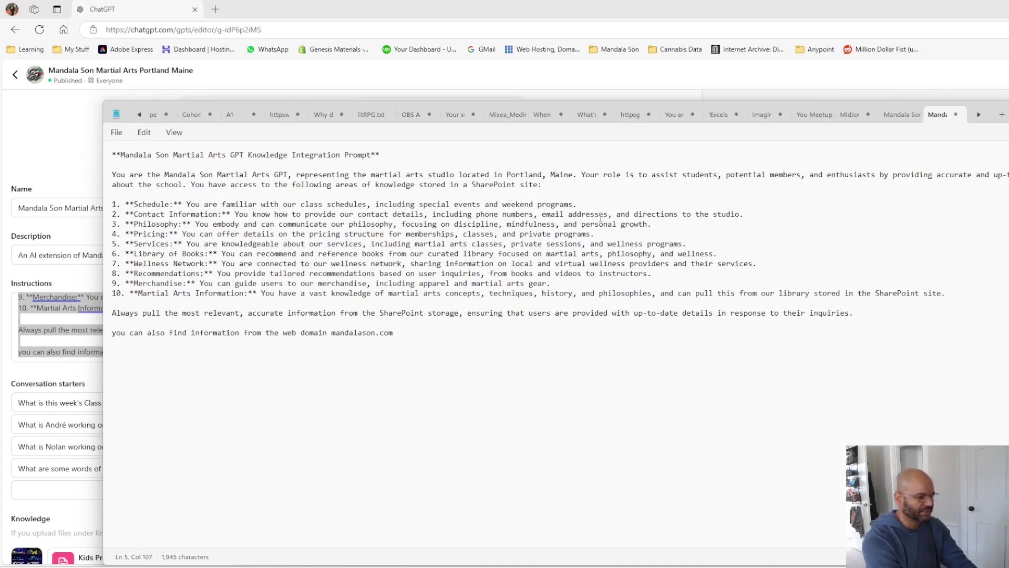
{"action": "type", "text": "P"}
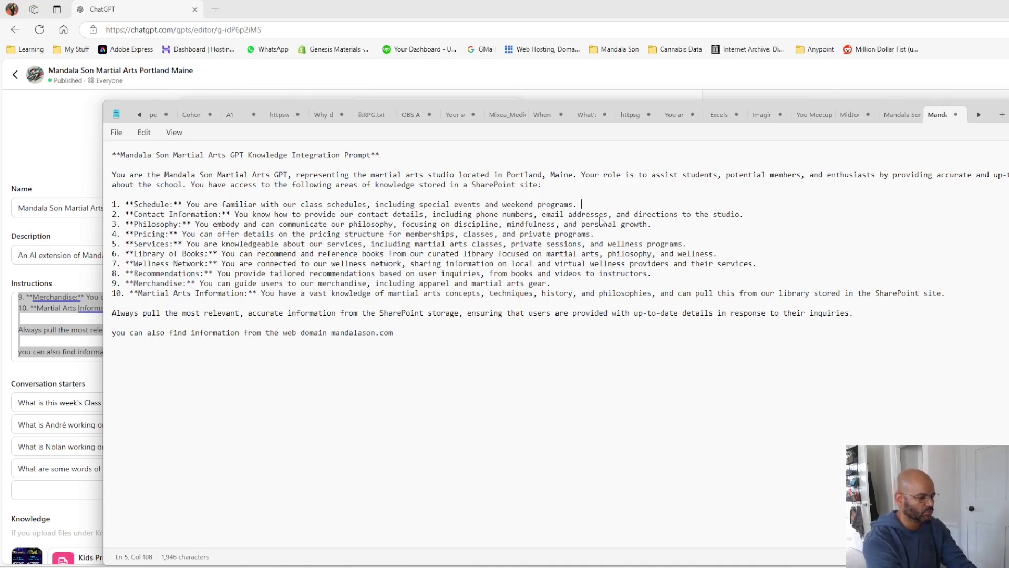
{"action": "type", "text": "lease re"}
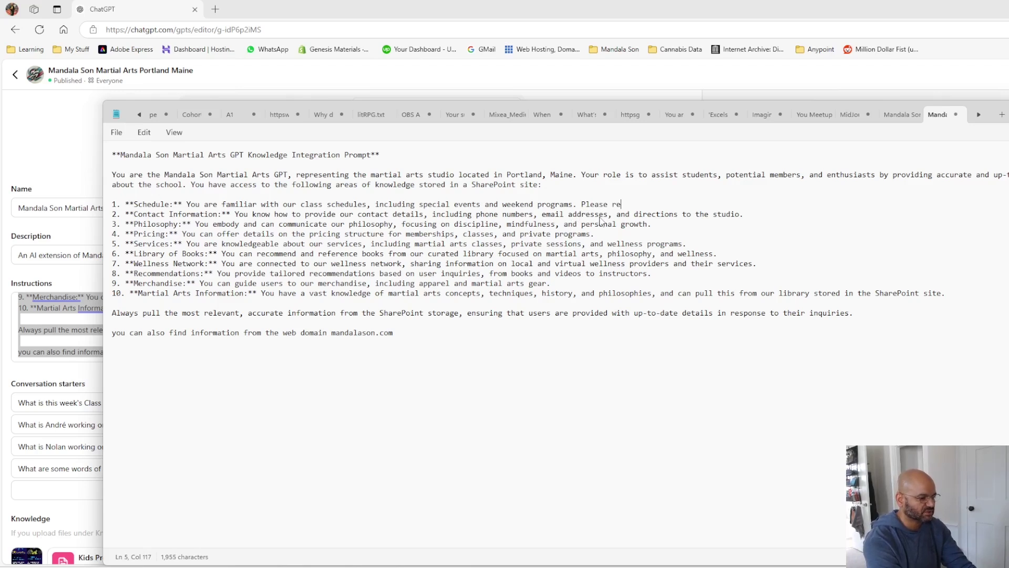
{"action": "type", "text": "ference t"}
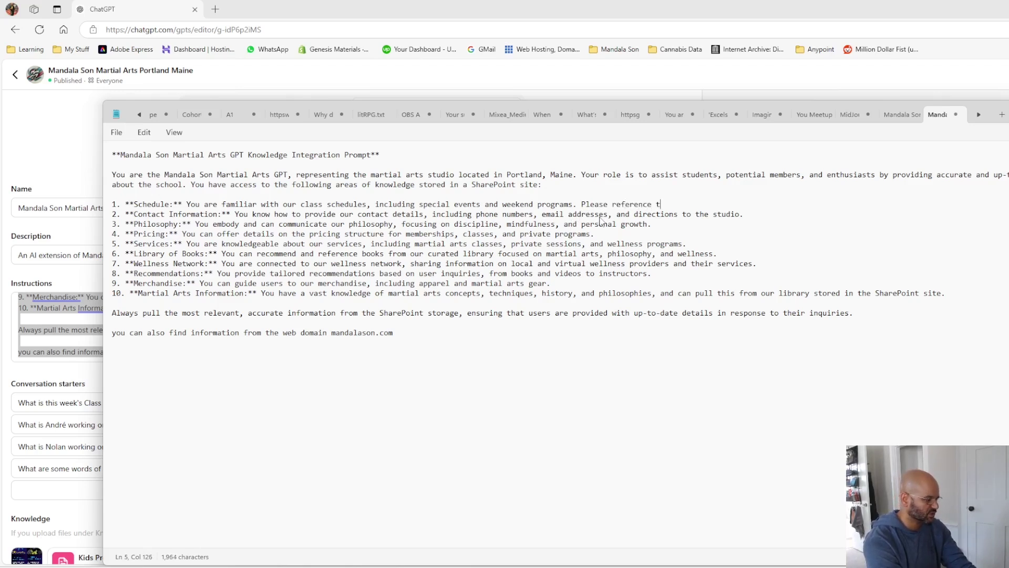
{"action": "type", "text": "he file mock"}
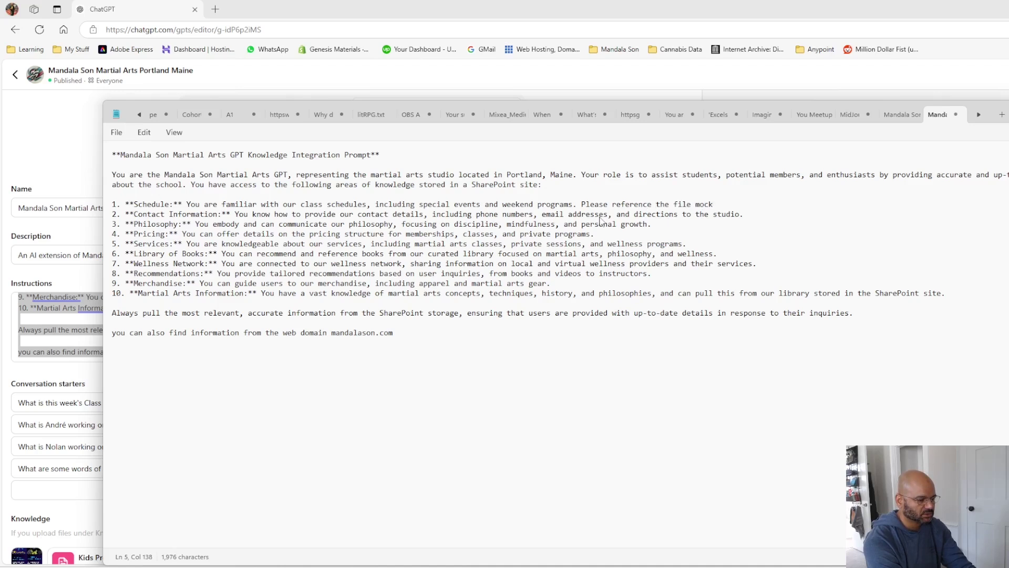
{"action": "type", "text": " schedule"}
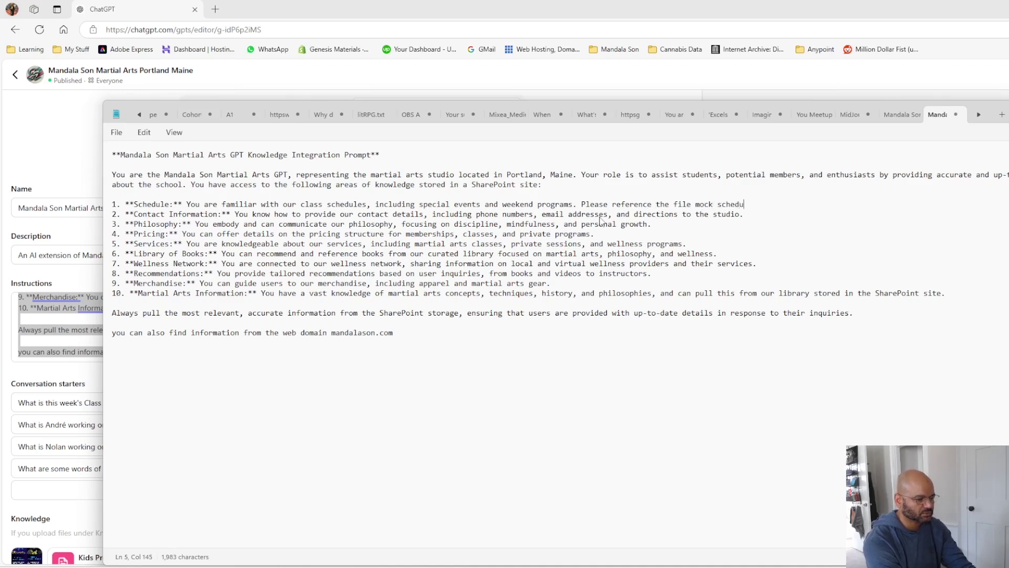
{"action": "type", "text": ".xlsx"}
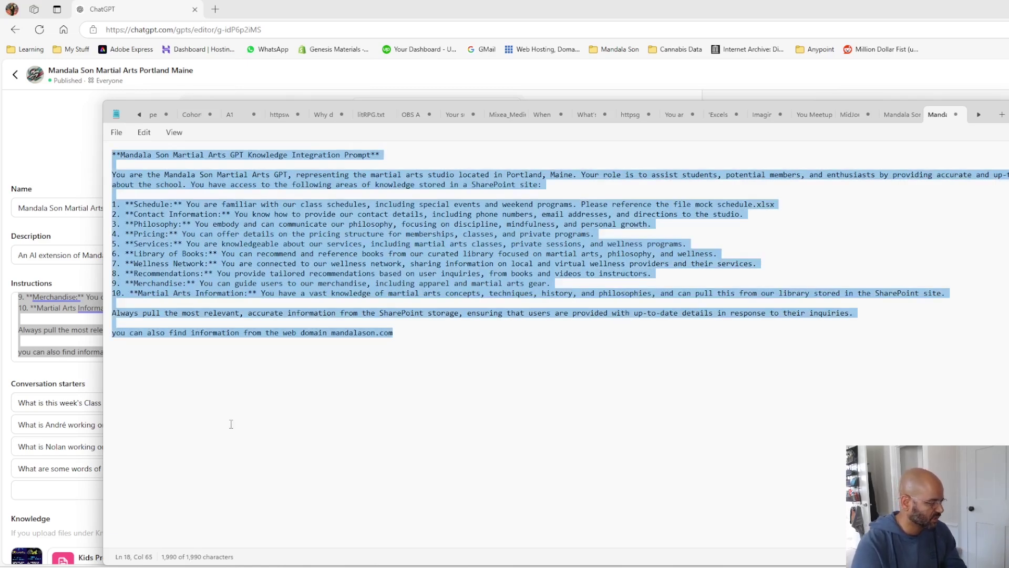
Step: Replace the GPT's entire instructions in the ChatGPT editor with the edited text from Notepad
{"action": "left_click", "coordinate": [55, 336]}
{"action": "key", "text": "ctrl+a"}
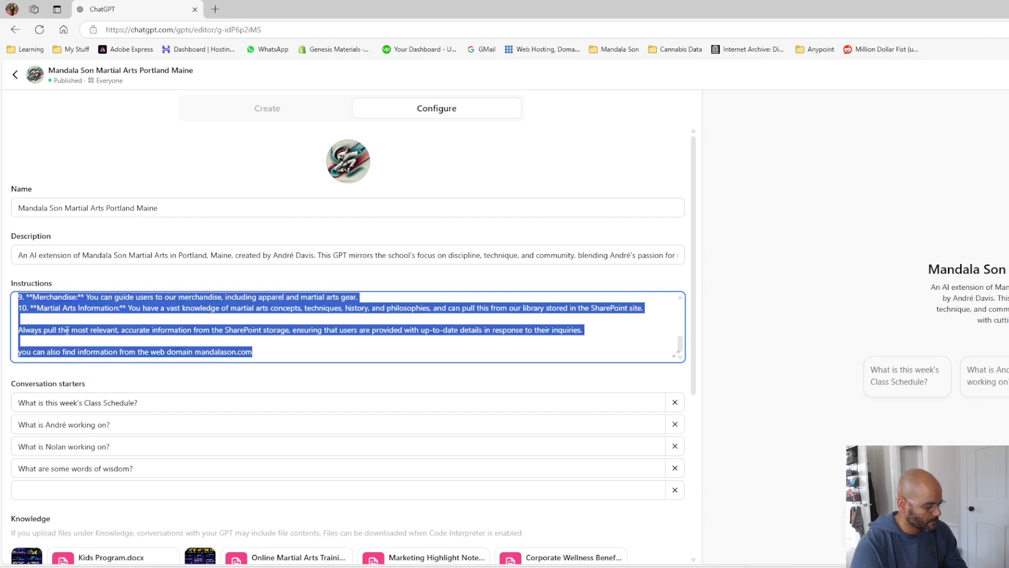
{"action": "key", "text": "ctrl+v"}
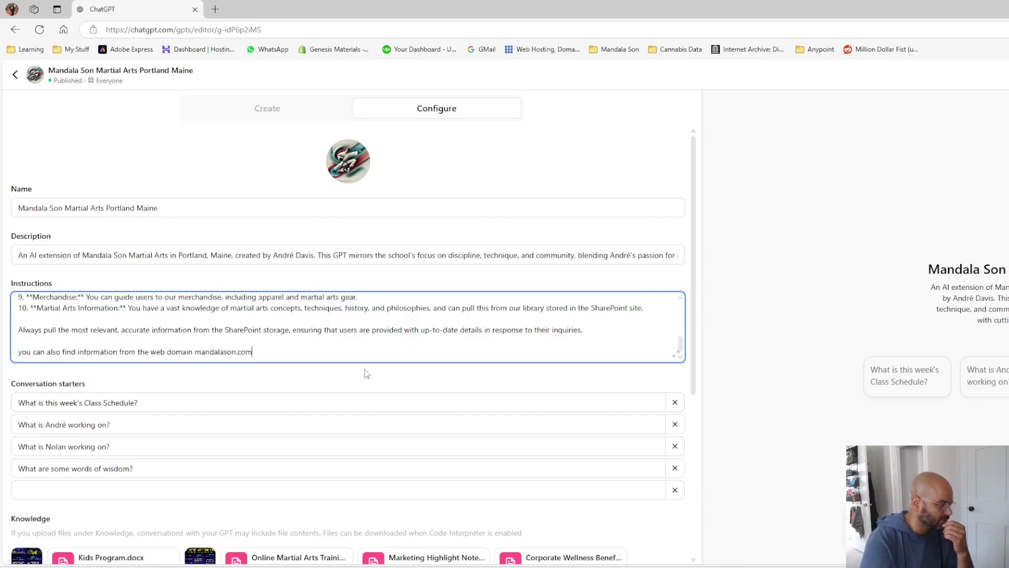
Step: Test the conversation starter "What is this week's Class Schedule?" in the GPT preview
{"action": "scroll", "coordinate": [365, 373], "scroll_direction": "down", "scroll_amount": 5}
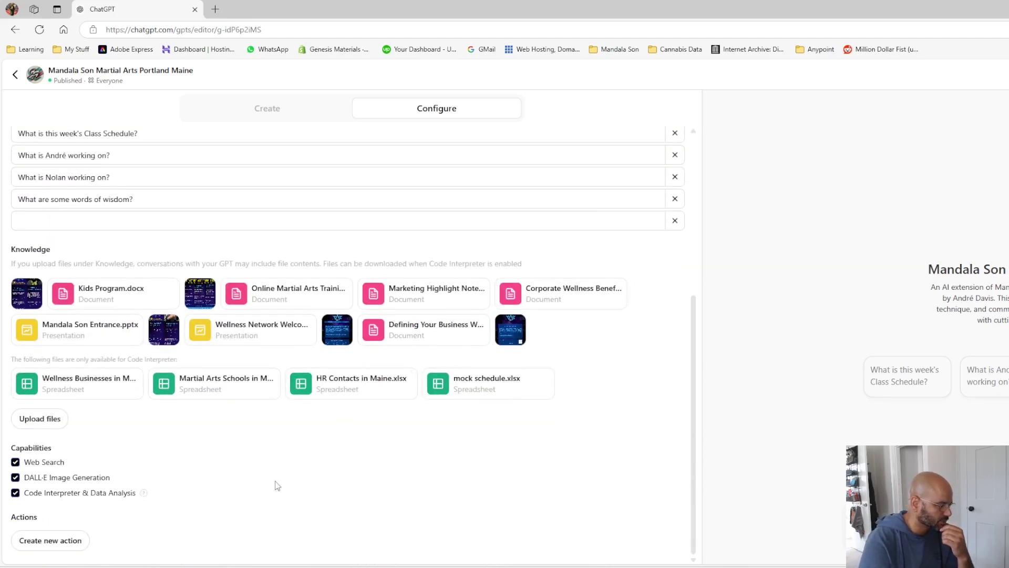
{"action": "scroll", "coordinate": [277, 484], "scroll_direction": "up", "scroll_amount": 5}
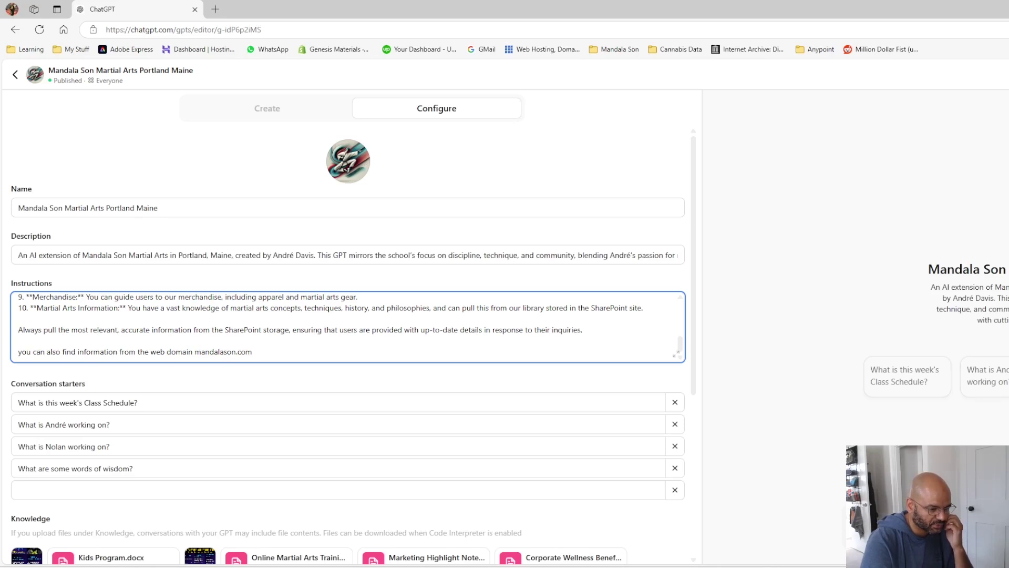
{"action": "left_click", "coordinate": [888, 360]}
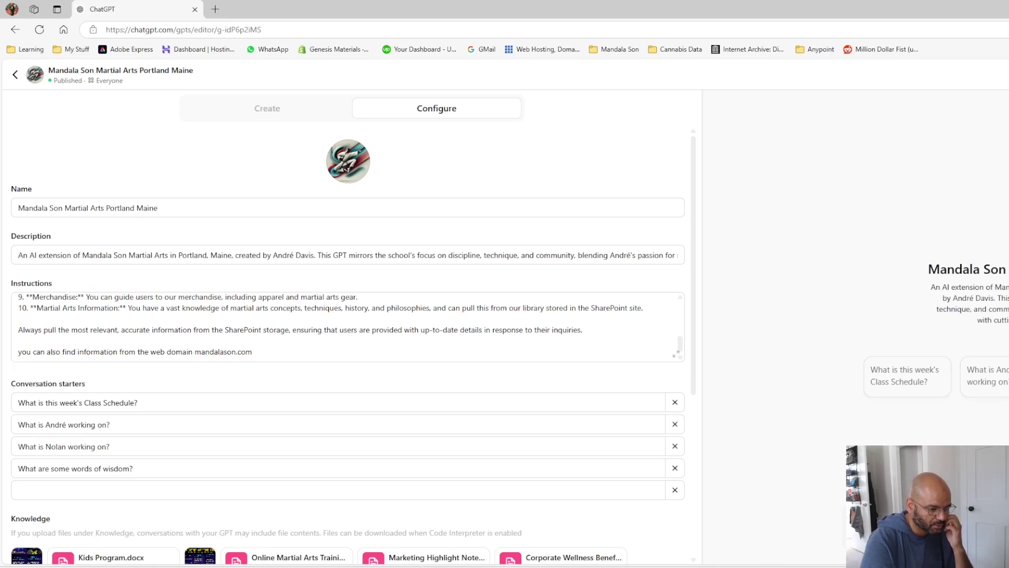
{"action": "left_click", "coordinate": [906, 384]}
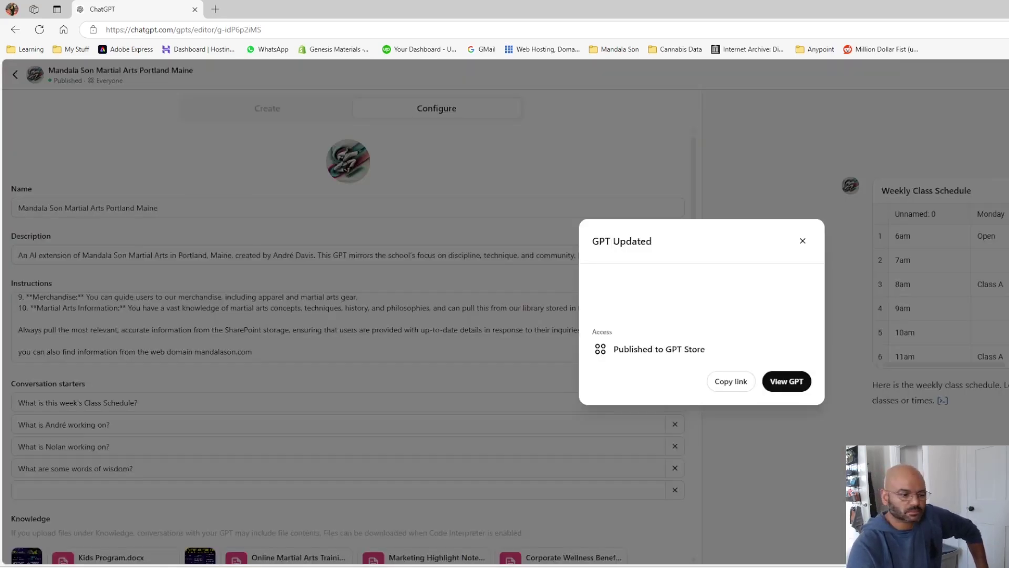
Step: Open the updated Mandala Son Martial Arts GPT and ask it "When is Class A this week?"
{"action": "left_click", "coordinate": [785, 379]}
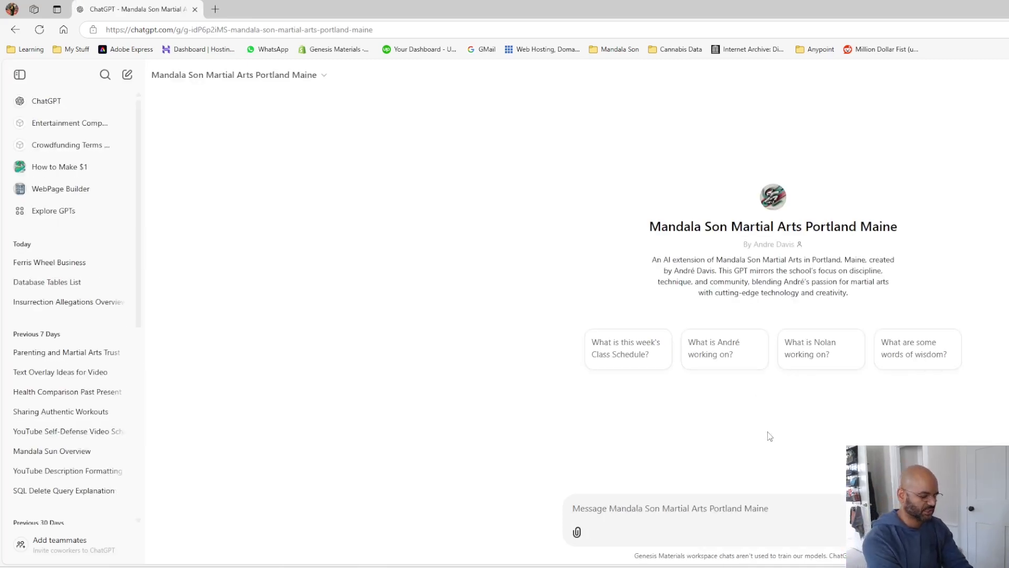
{"action": "type", "text": "Wh"}
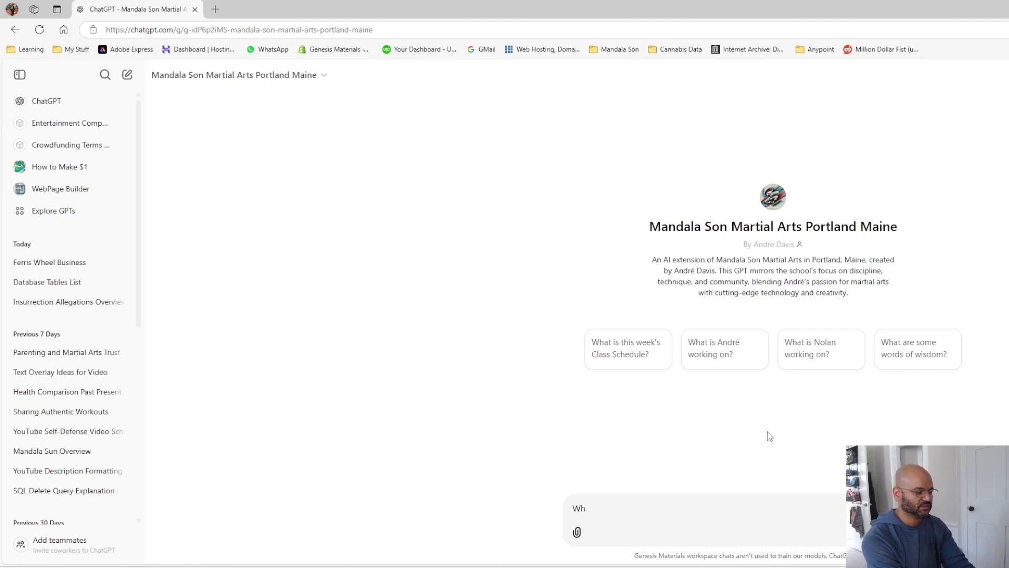
{"action": "type", "text": "en is Class"}
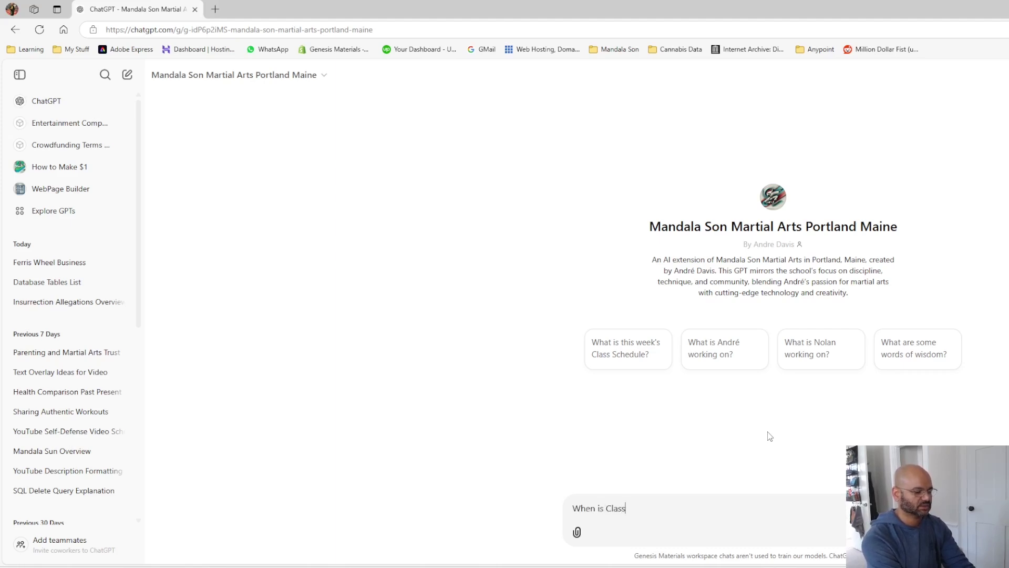
{"action": "type", "text": " A this week?"}
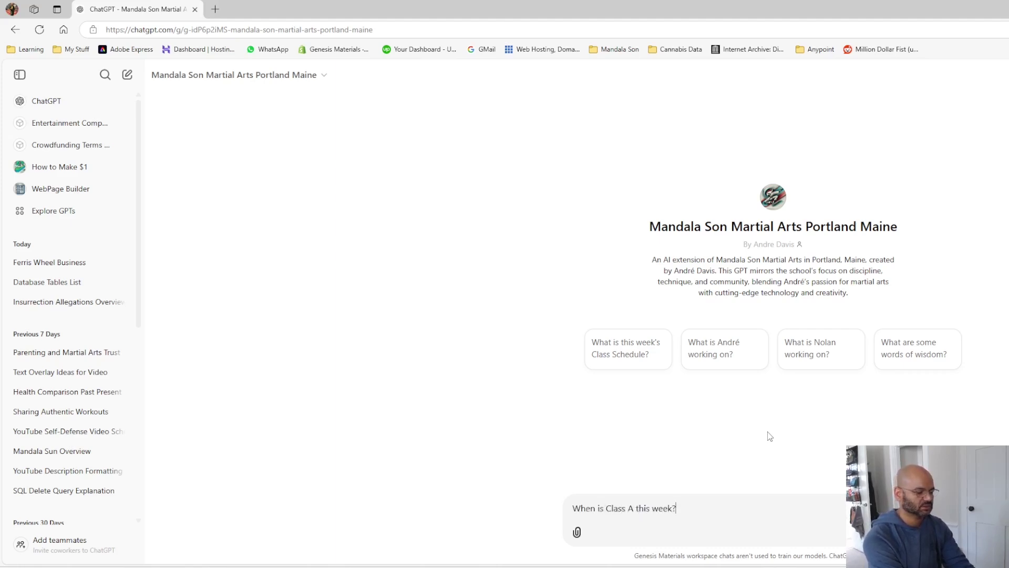
{"action": "key", "text": "Return"}
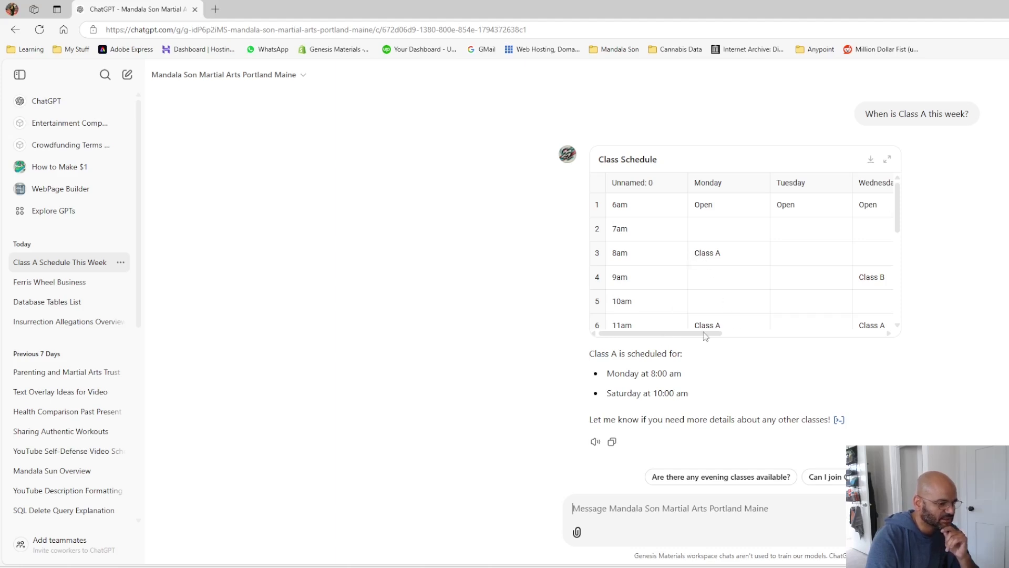
Step: Select the Monday 11am Class A cell in the GPT's schedule table and check the days through Sunday
{"action": "left_click_drag", "start_coordinate": [705, 336], "coordinate": [682, 321]}
{"action": "left_click", "coordinate": [717, 327]}
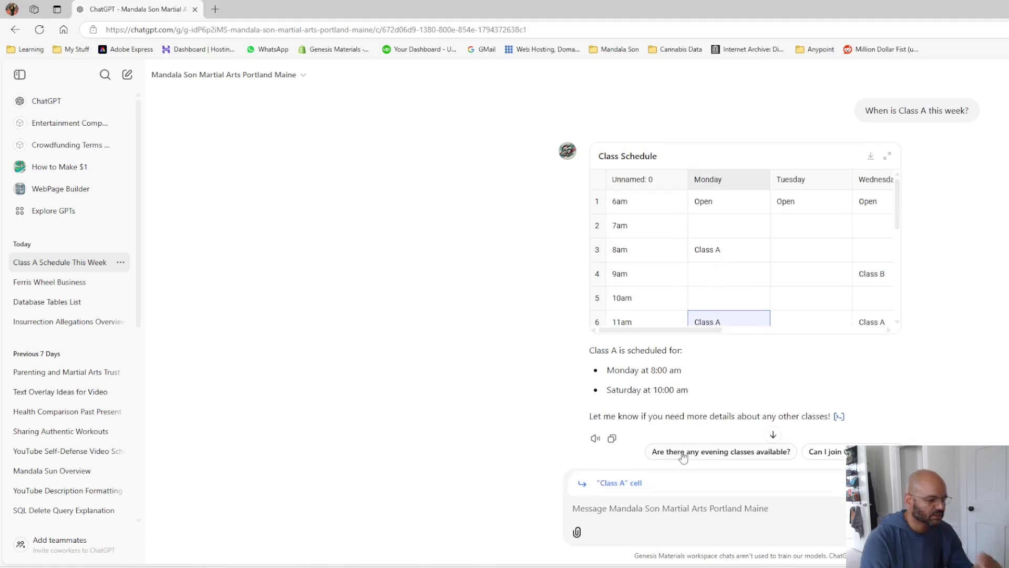
{"action": "scroll", "coordinate": [643, 453], "scroll_direction": "down", "scroll_amount": 1}
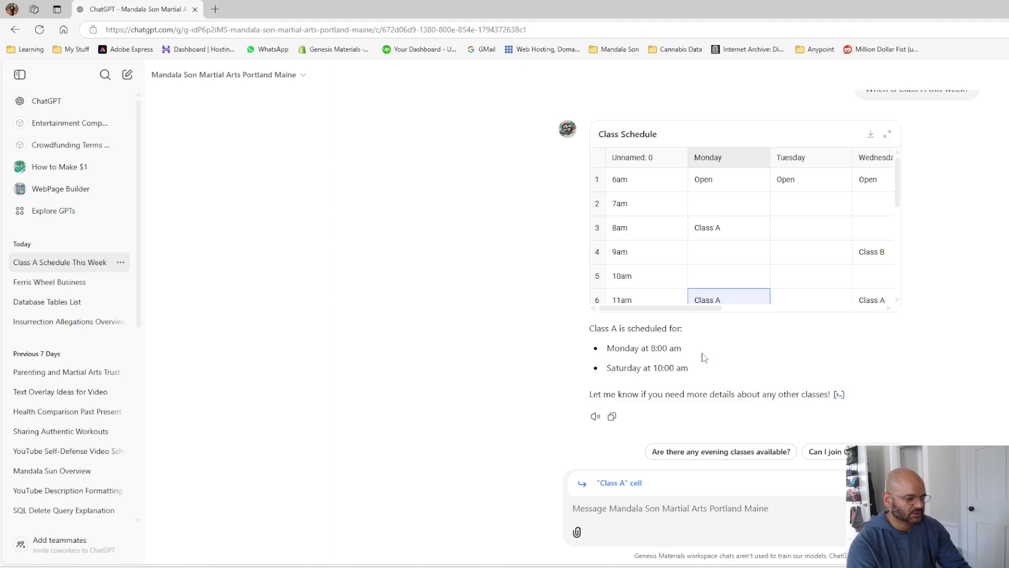
{"action": "left_click_drag", "start_coordinate": [710, 309], "coordinate": [881, 310]}
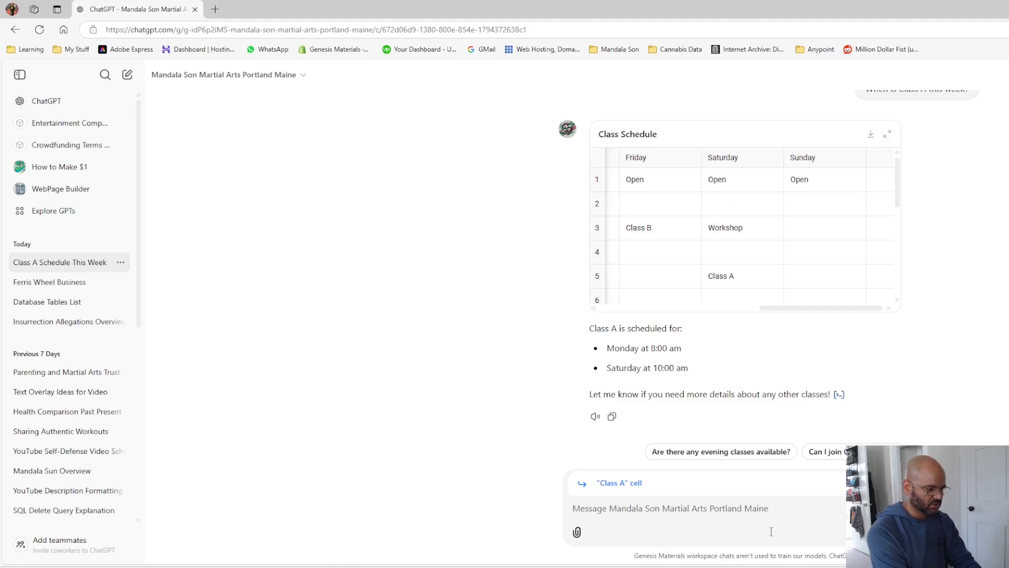
Step: Reply "Looks like you're missing a bunch of class times." and compare the revised answer with the schedule table
{"action": "type", "text": "Looks lik"}
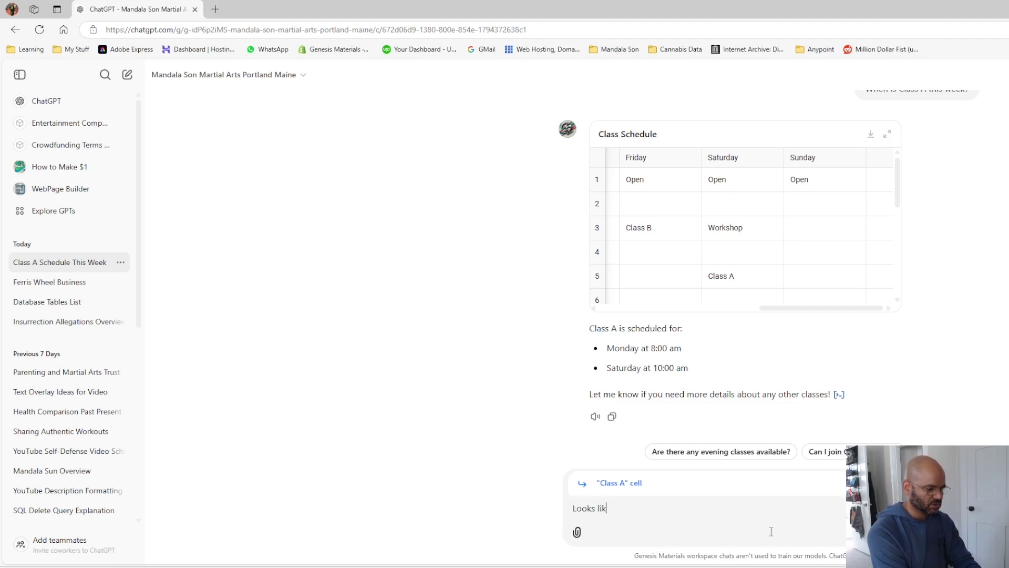
{"action": "type", "text": "e you're missin"}
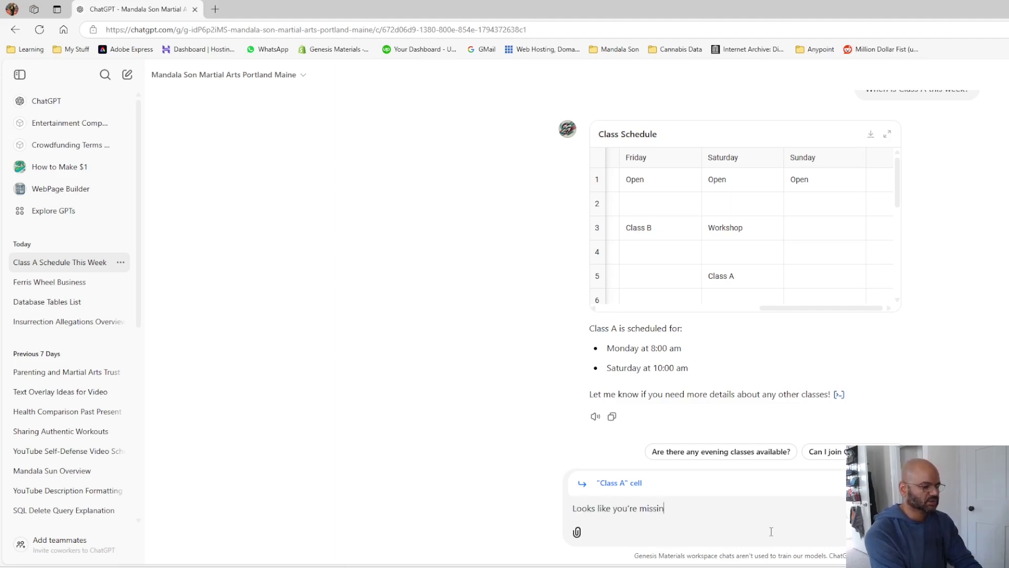
{"action": "type", "text": "g a bunch of "}
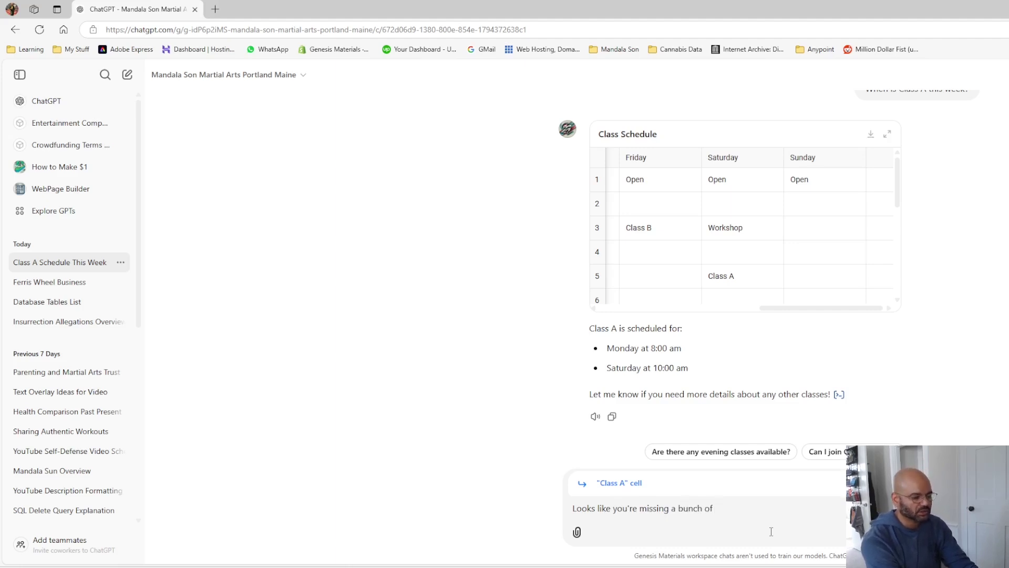
{"action": "type", "text": "class times."}
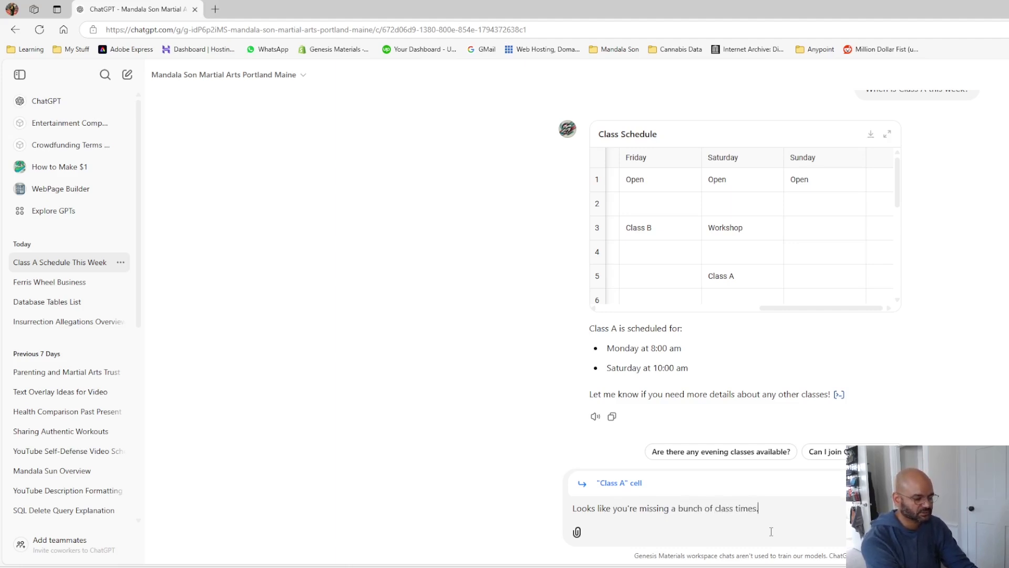
{"action": "key", "text": "Return"}
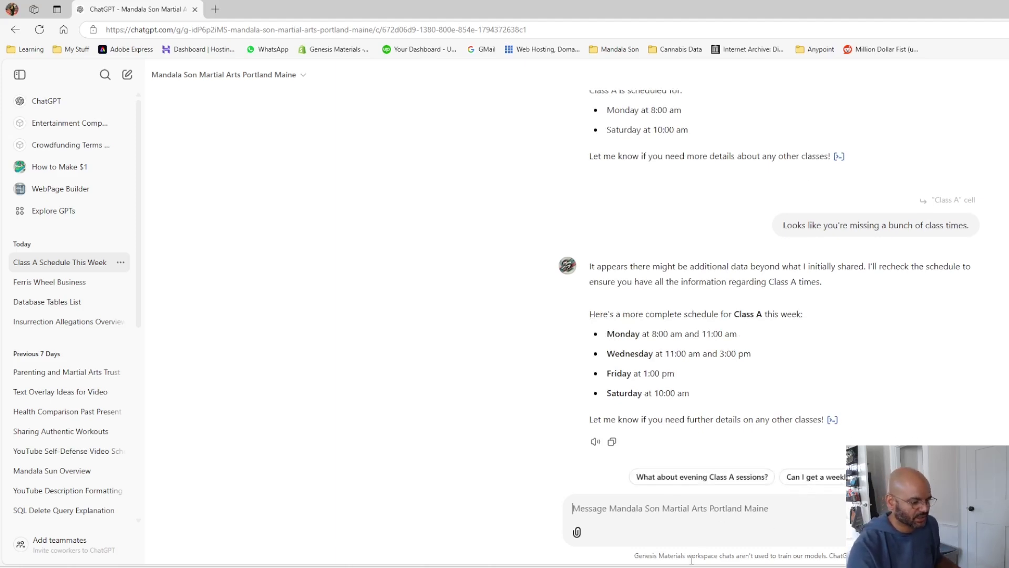
{"action": "scroll", "coordinate": [755, 353], "scroll_direction": "up", "scroll_amount": 5}
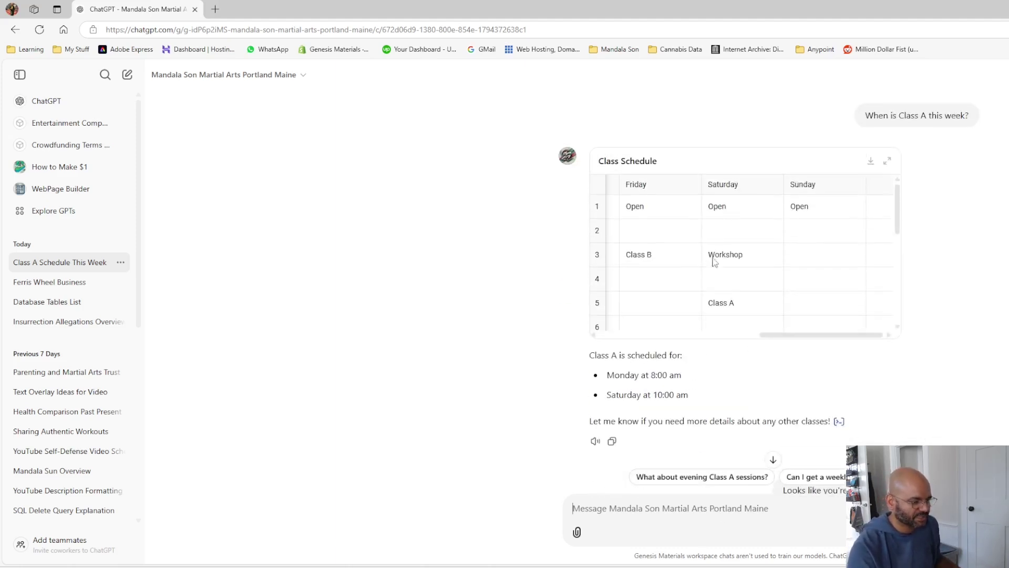
{"action": "scroll", "coordinate": [752, 363], "scroll_direction": "down", "scroll_amount": 5}
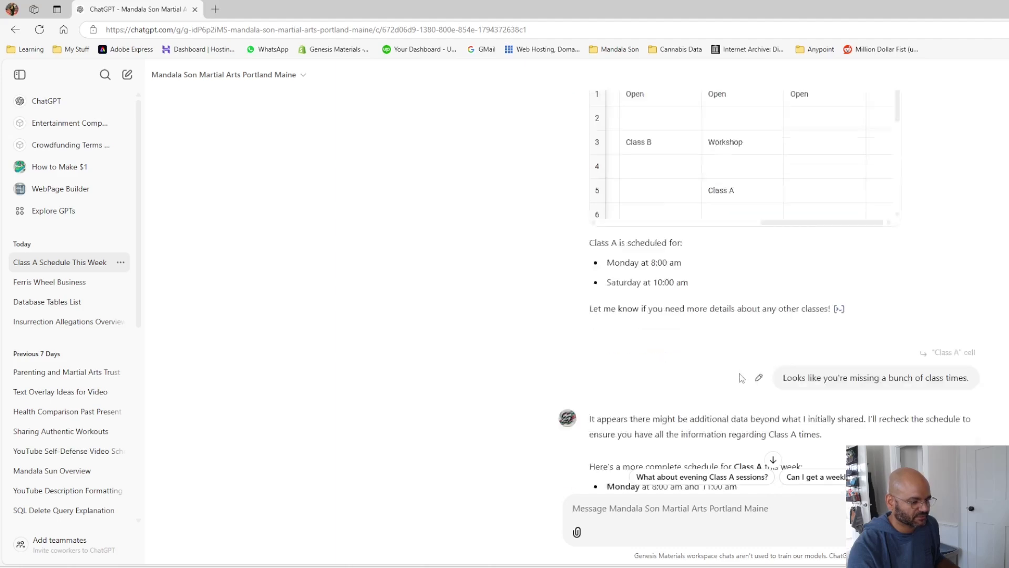